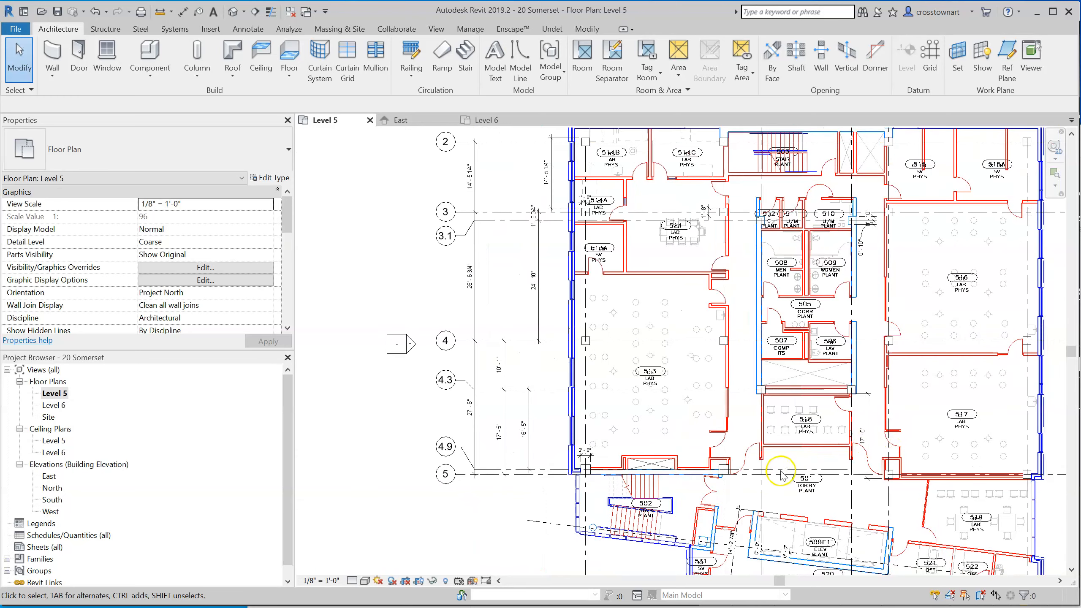
- Examine the columns and walls around lab 513, stair 502 and lobby 501 on the Level 5 floor plan
middle_drag(703, 506, 727, 497)
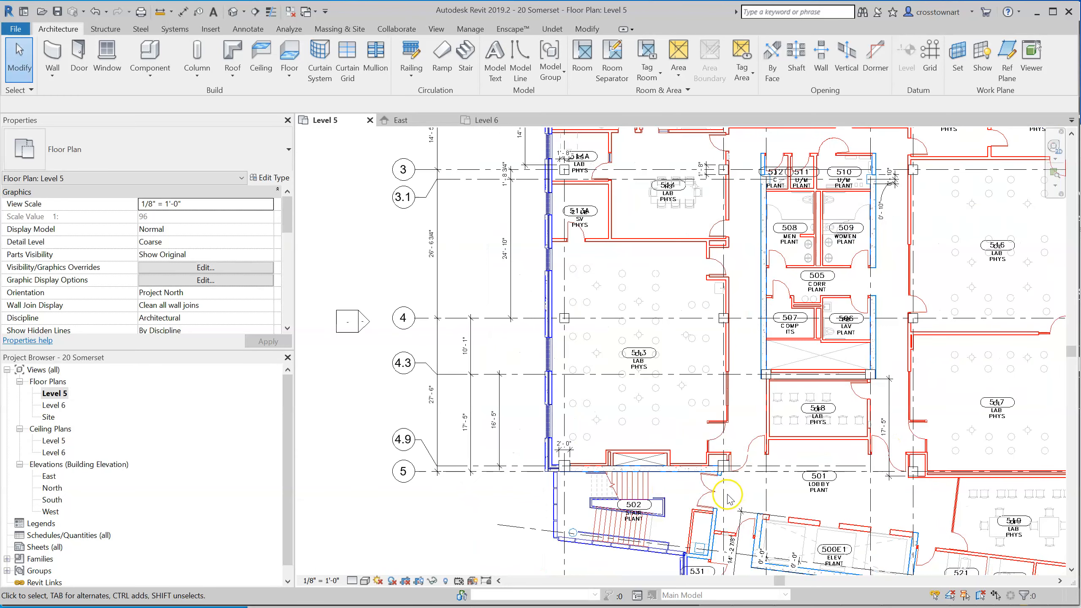
scroll(728, 497, up, 1)
scroll(732, 484, up, 1)
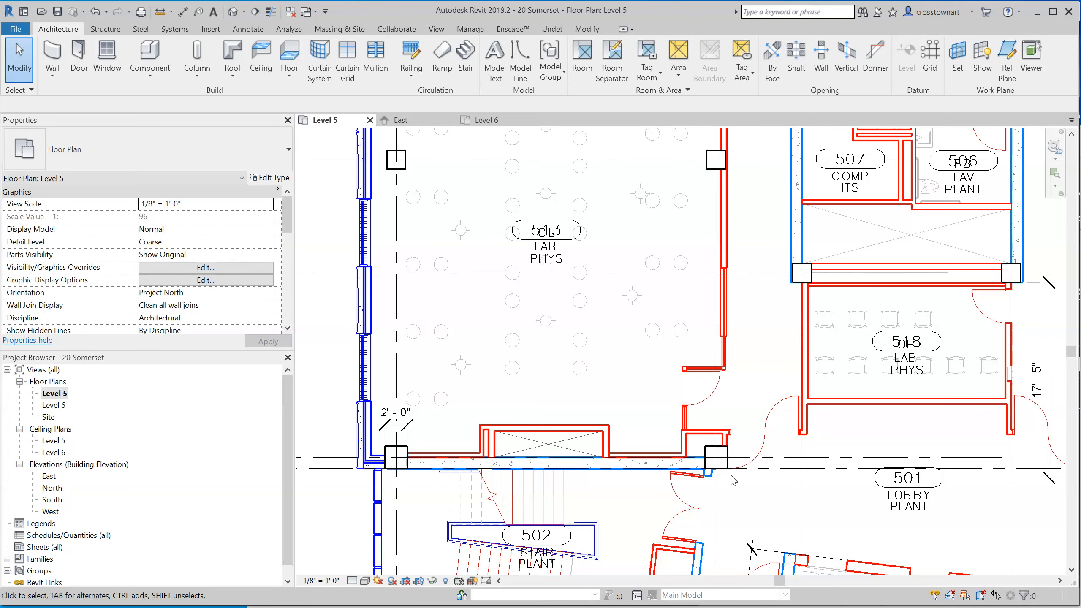
scroll(645, 379, up, 3)
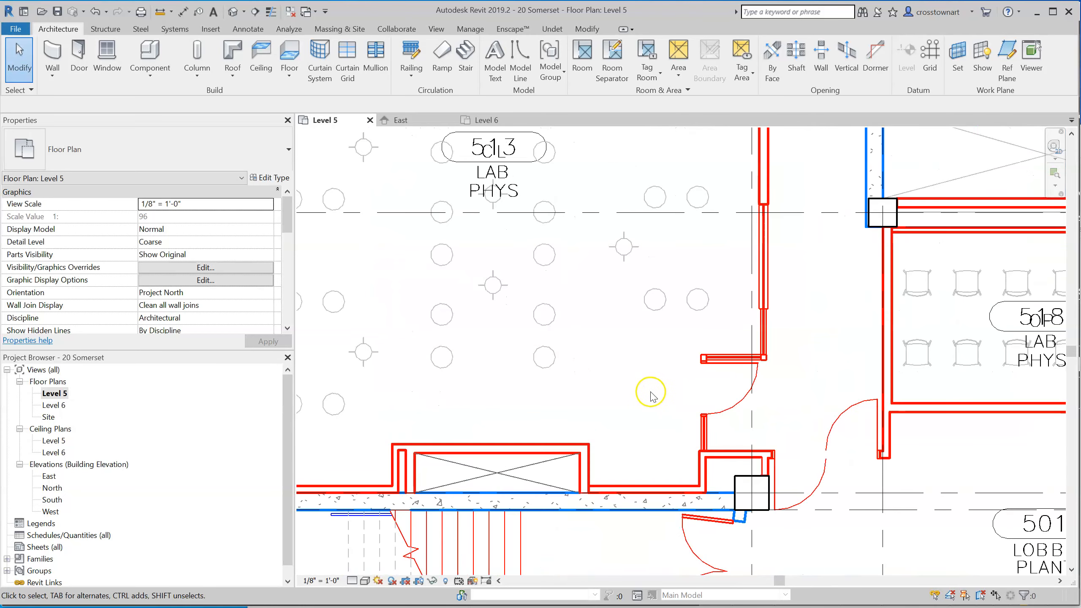
scroll(656, 386, down, 4)
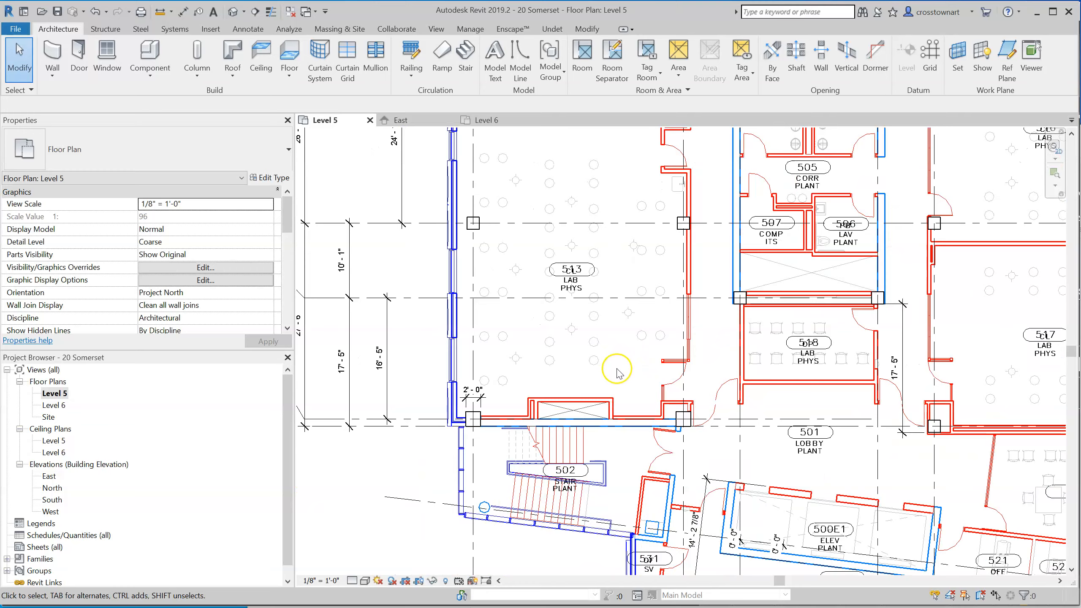
scroll(908, 433, up, 4)
scroll(908, 432, up, 3)
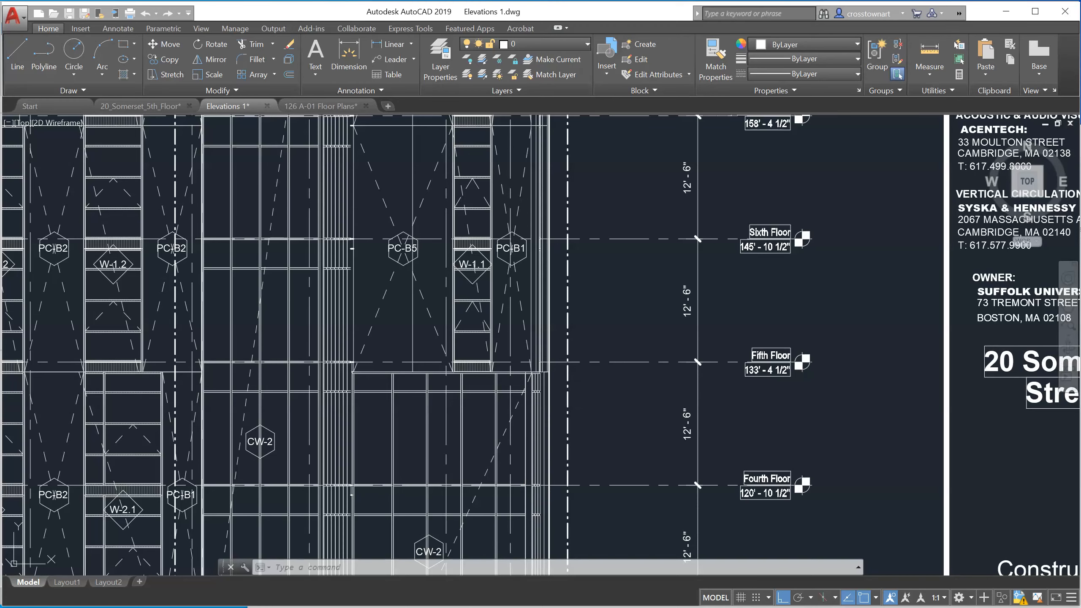
- Switch to AutoCAD and examine the building elevation, its column grids and floor levels in Elevations 1.dwg
scroll(723, 381, down, 5)
scroll(719, 392, down, 3)
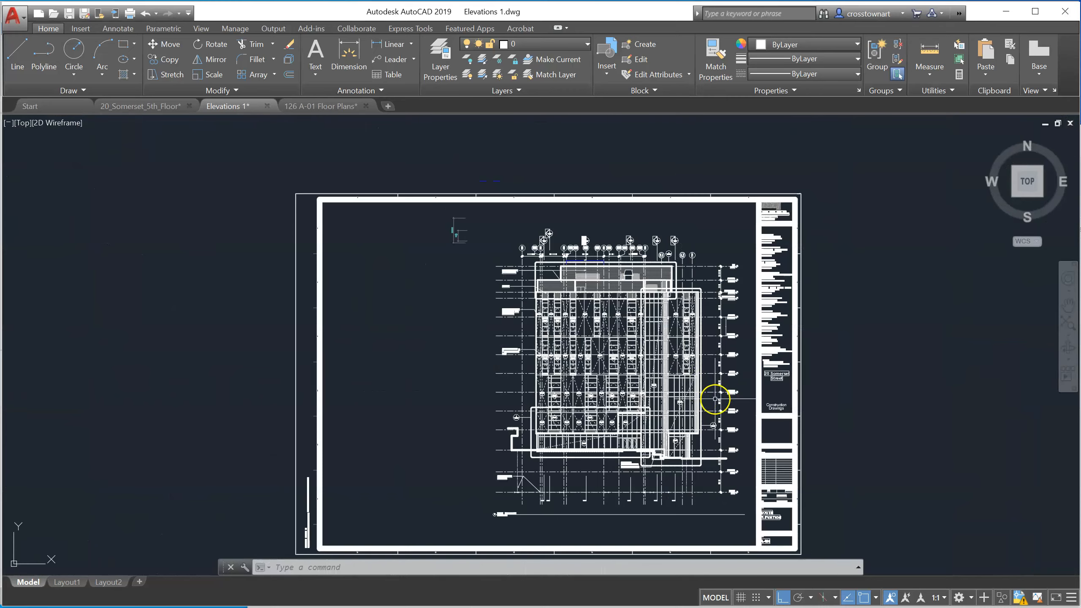
scroll(588, 251, up, 5)
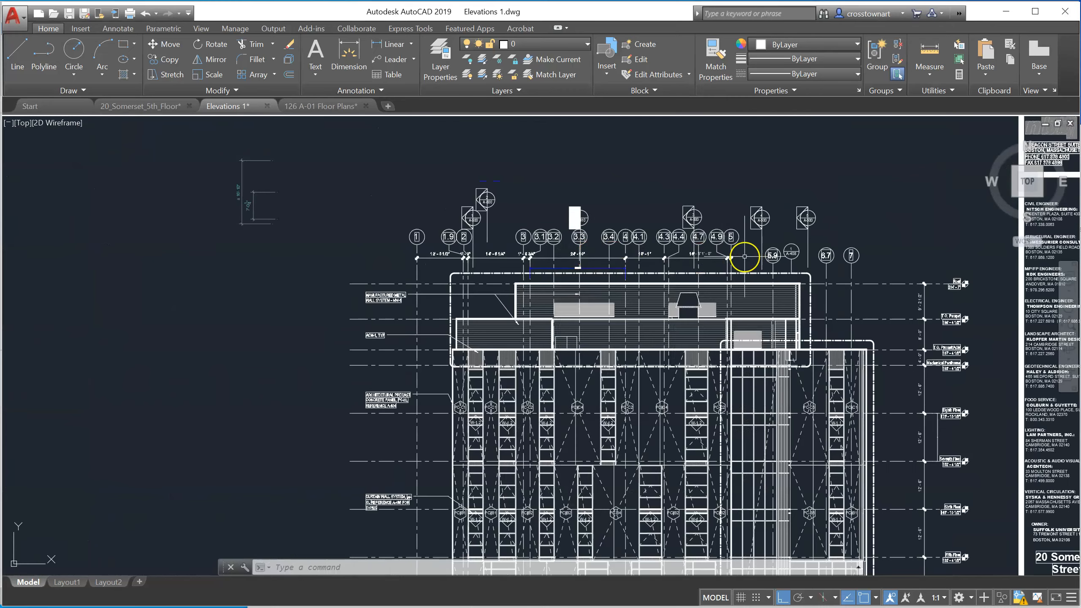
scroll(436, 288, down, 3)
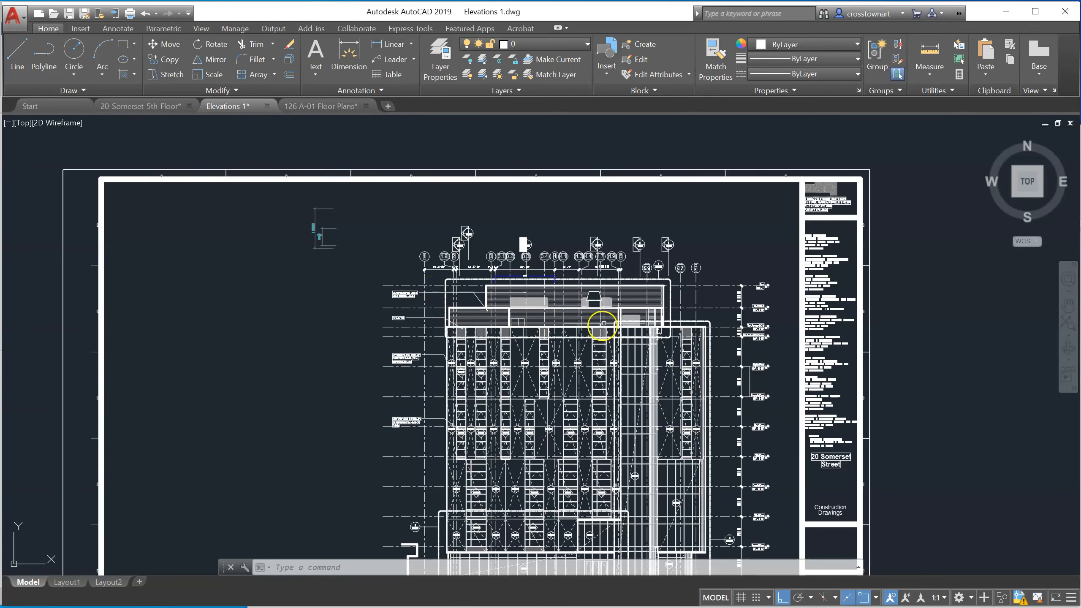
scroll(523, 273, up, 4)
scroll(523, 273, up, 2)
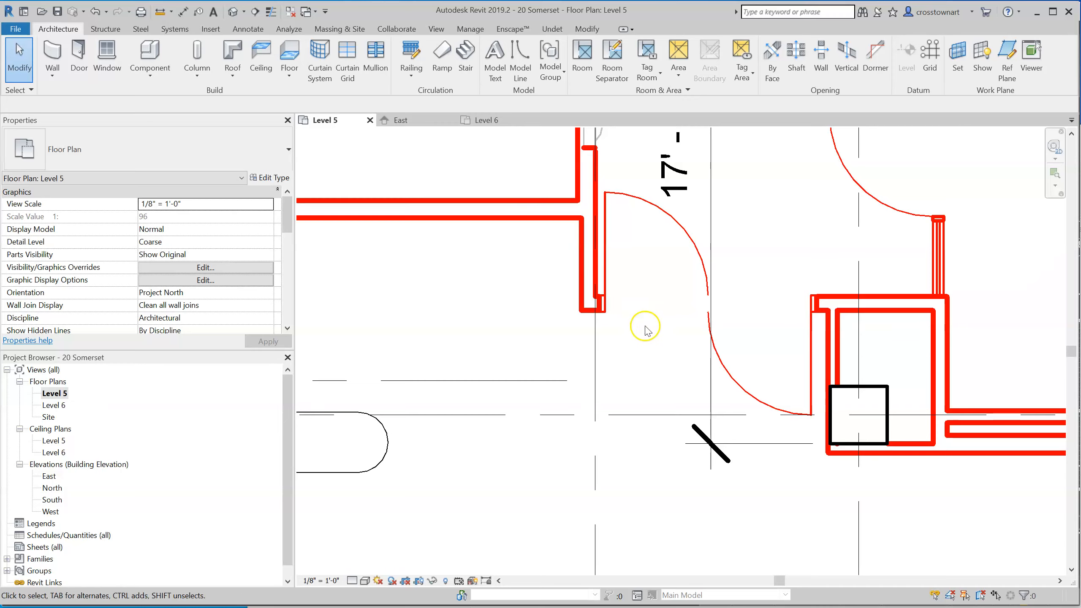
- Return to Revit's Level 5 plan and inspect the rectangular column at the lobby corner of lab 517
scroll(646, 330, down, 5)
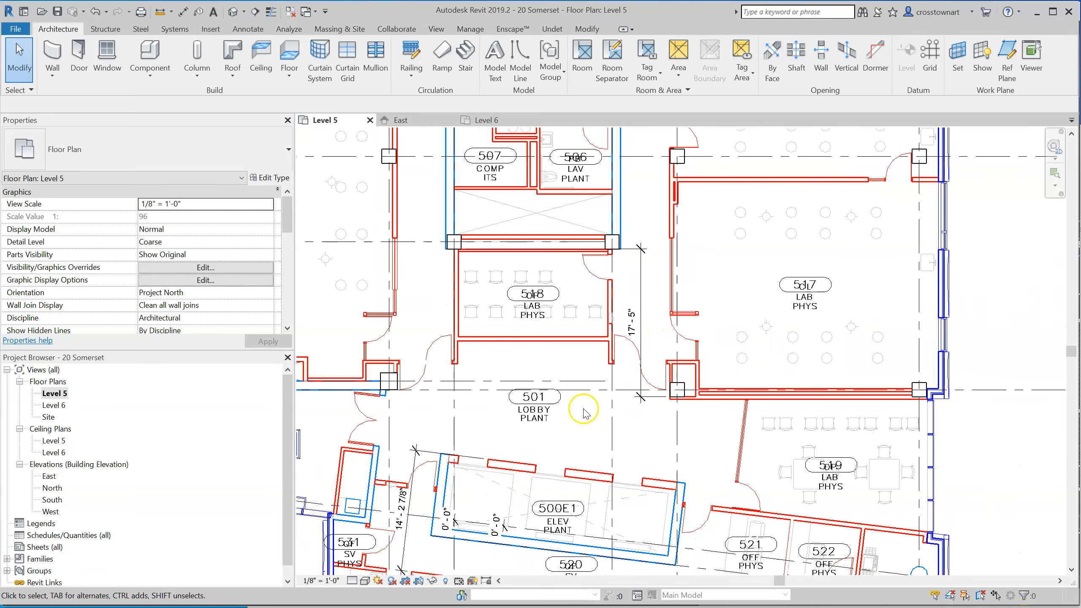
scroll(740, 398, down, 2)
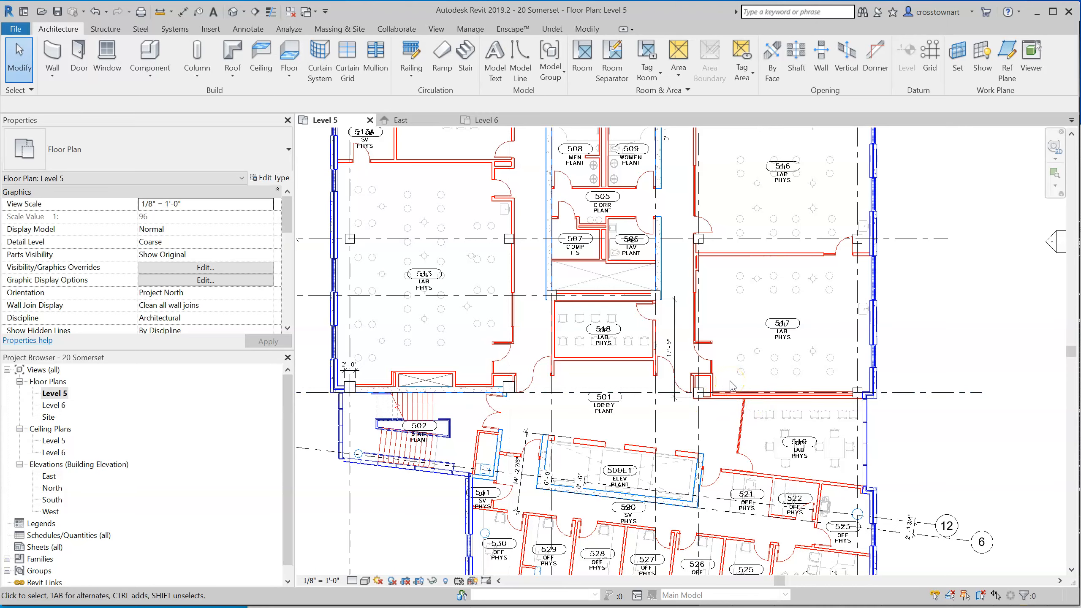
scroll(698, 392, up, 6)
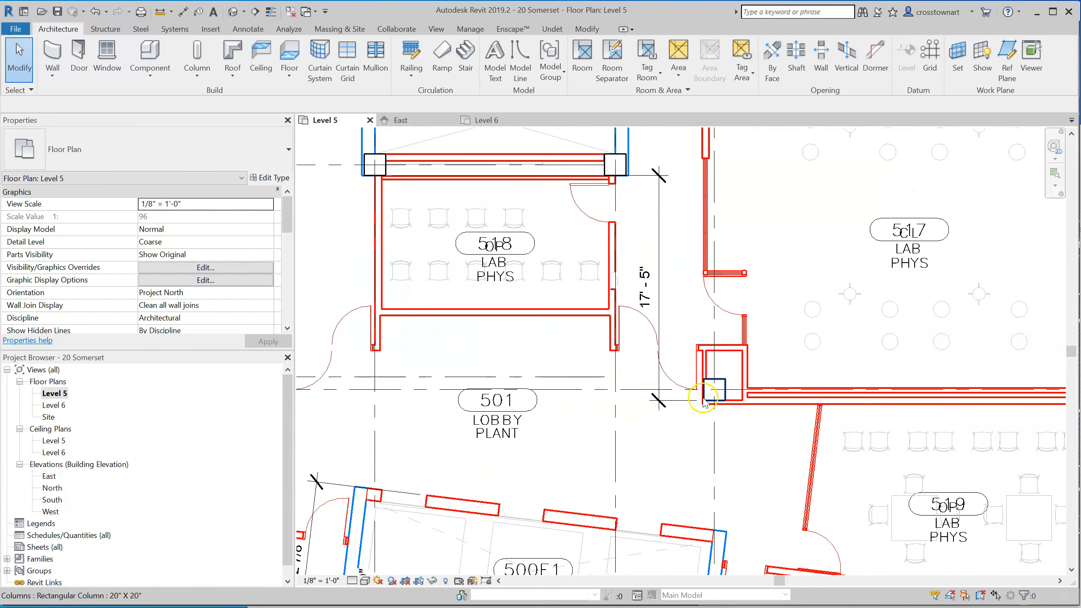
scroll(702, 403, up, 2)
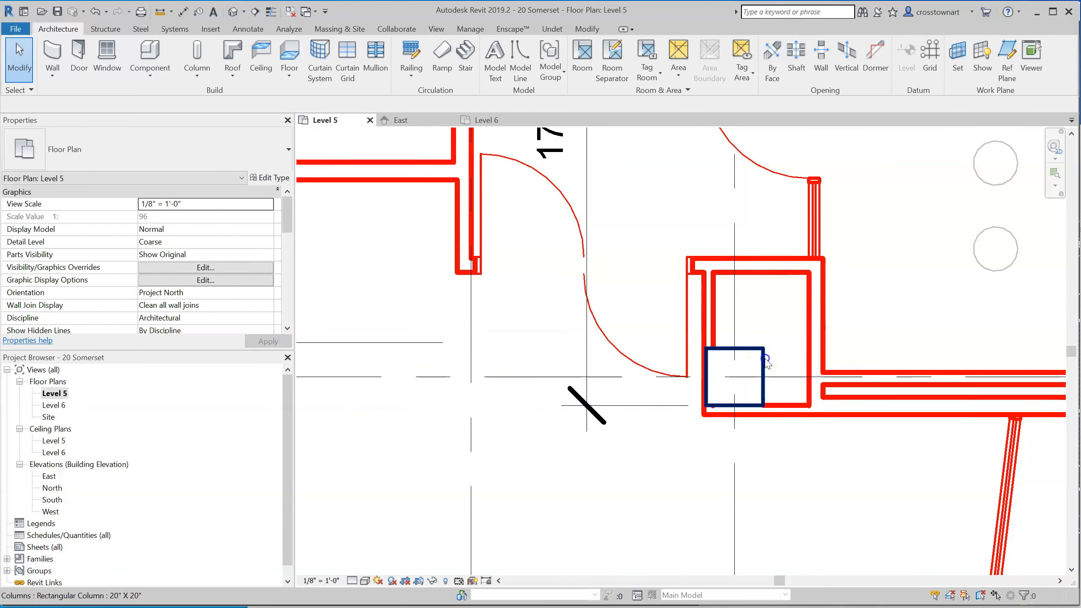
click(765, 361)
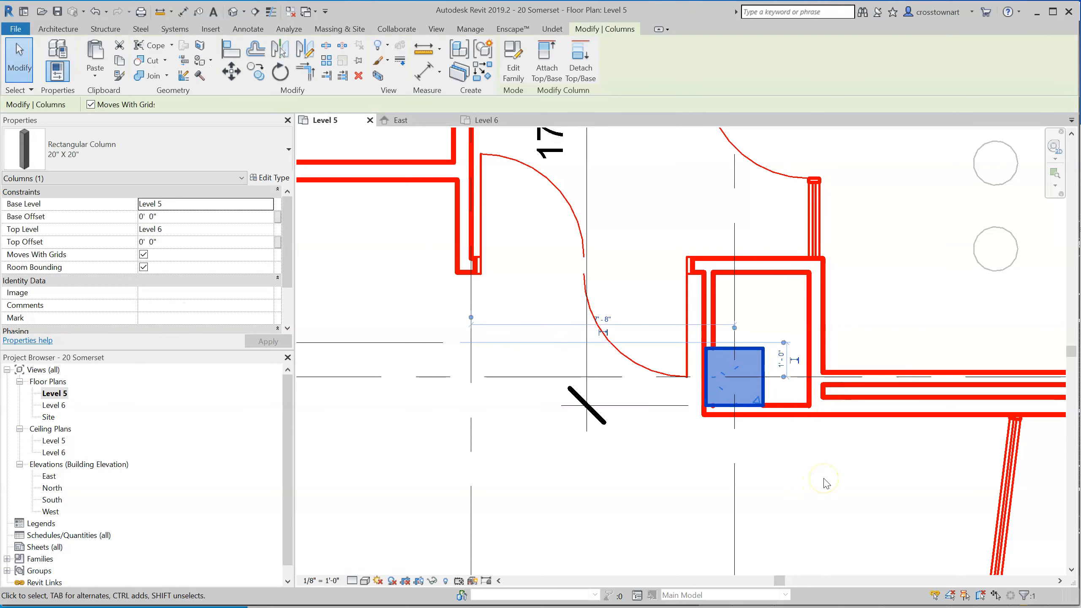
scroll(766, 409, down, 6)
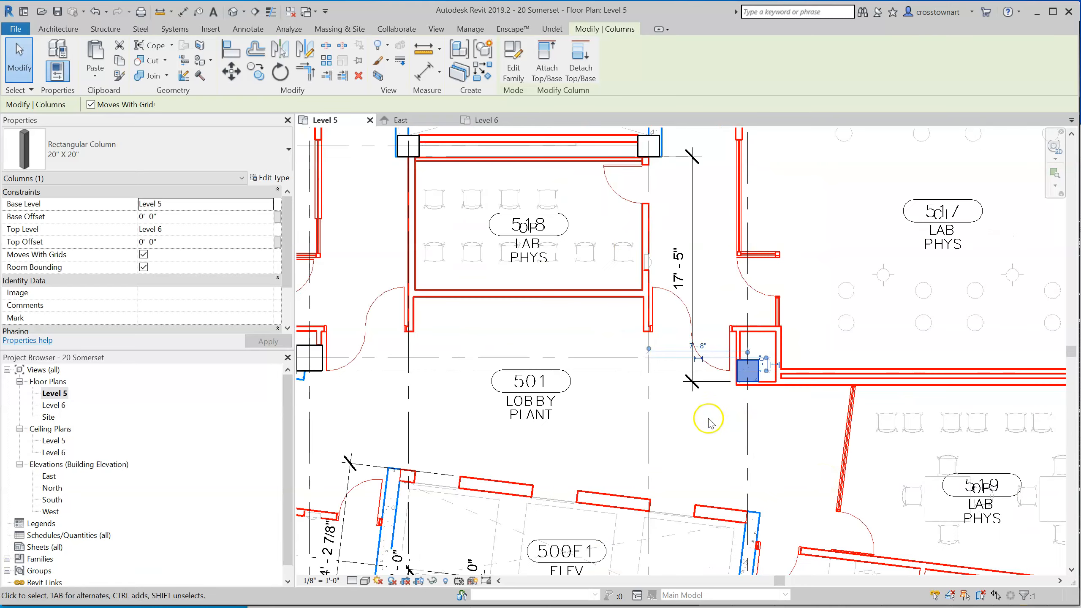
scroll(698, 433, down, 2)
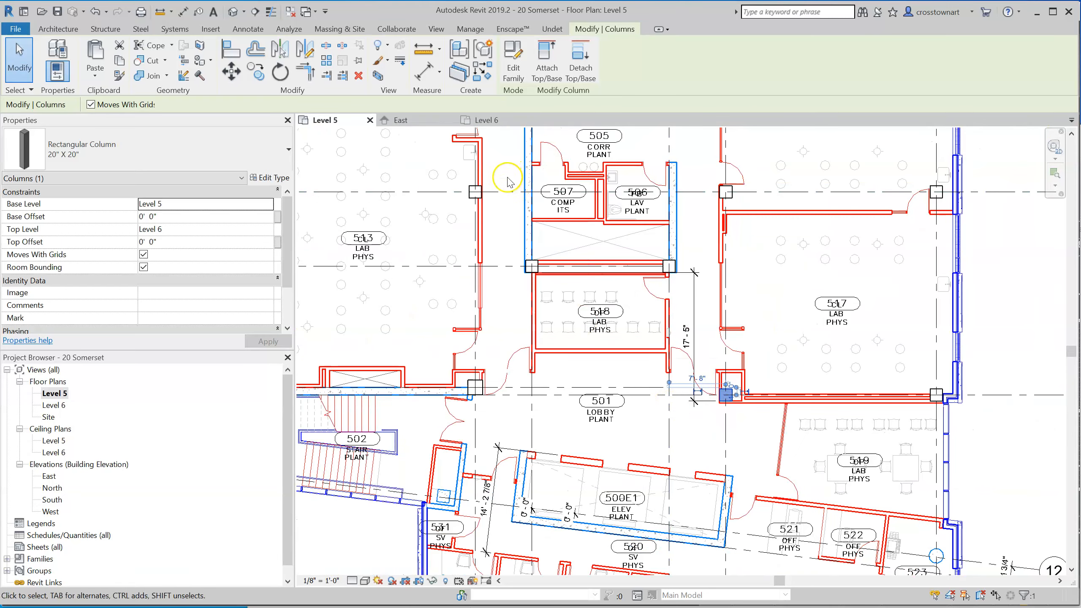
- Examine the core walls and columns around rooms 505, 506 and 507 on the Level 5 plan
scroll(517, 179, up, 5)
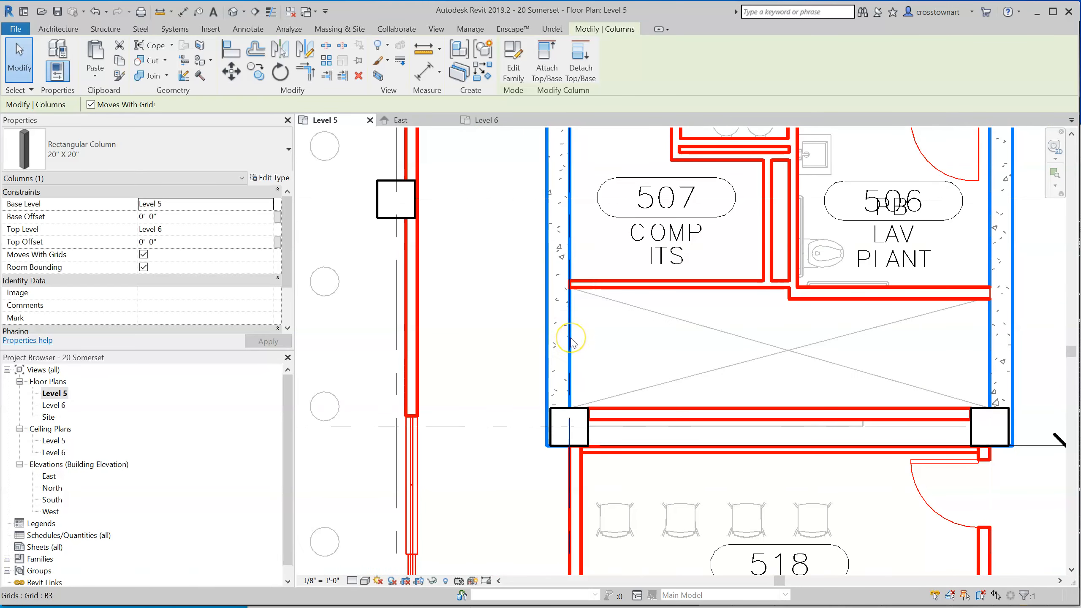
scroll(647, 443, down, 2)
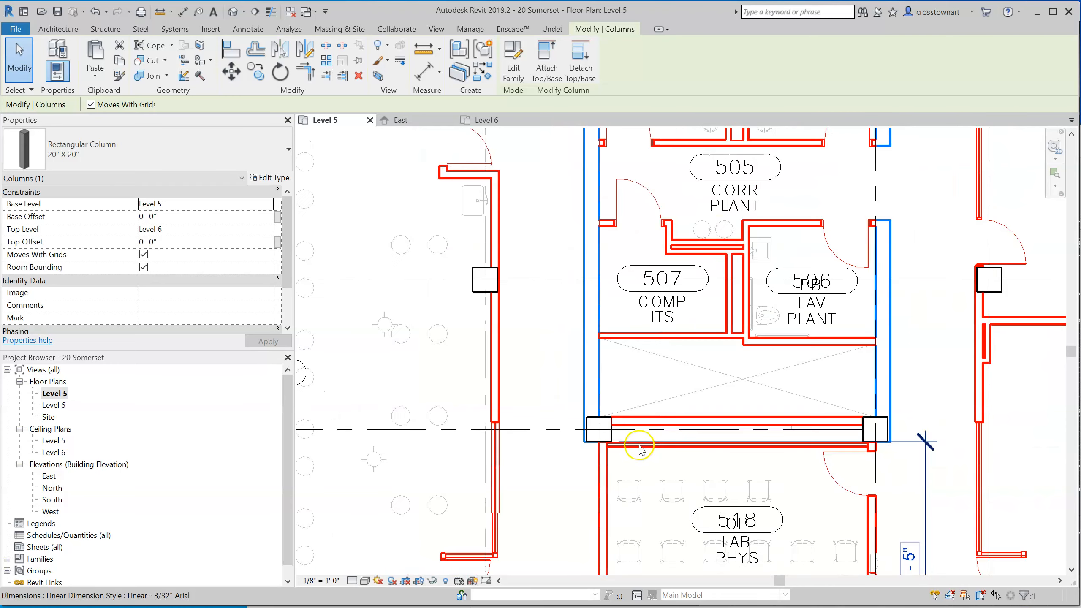
scroll(655, 429, down, 2)
scroll(562, 374, down, 2)
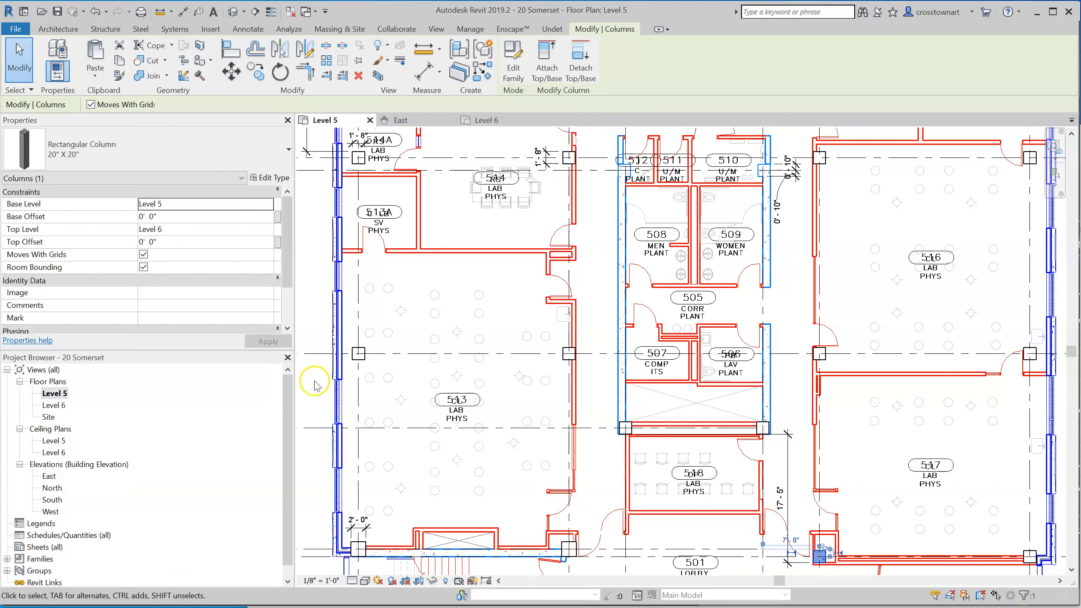
scroll(619, 388, up, 2)
scroll(669, 427, up, 2)
scroll(668, 427, up, 1)
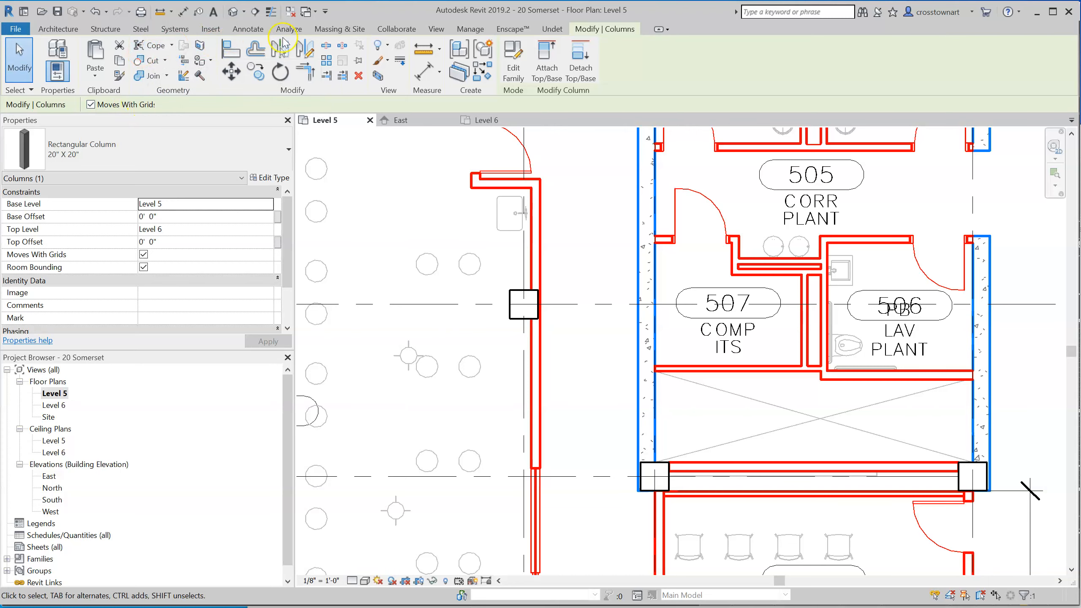
- Place an aligned dimension across the thickness of the core's west concrete wall, beside the shaft south of room 507
click(249, 30)
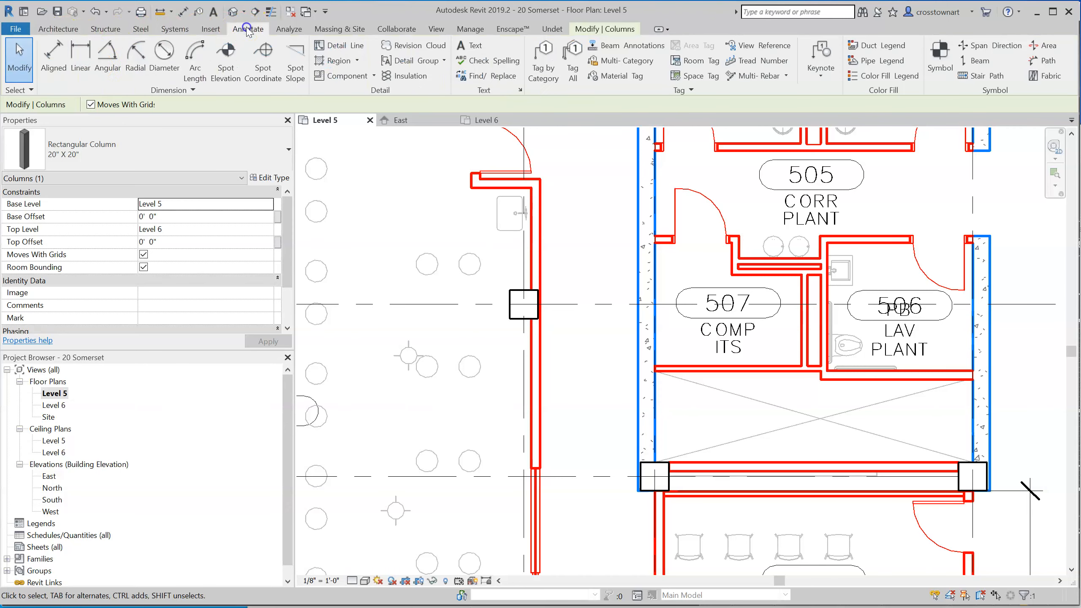
click(53, 57)
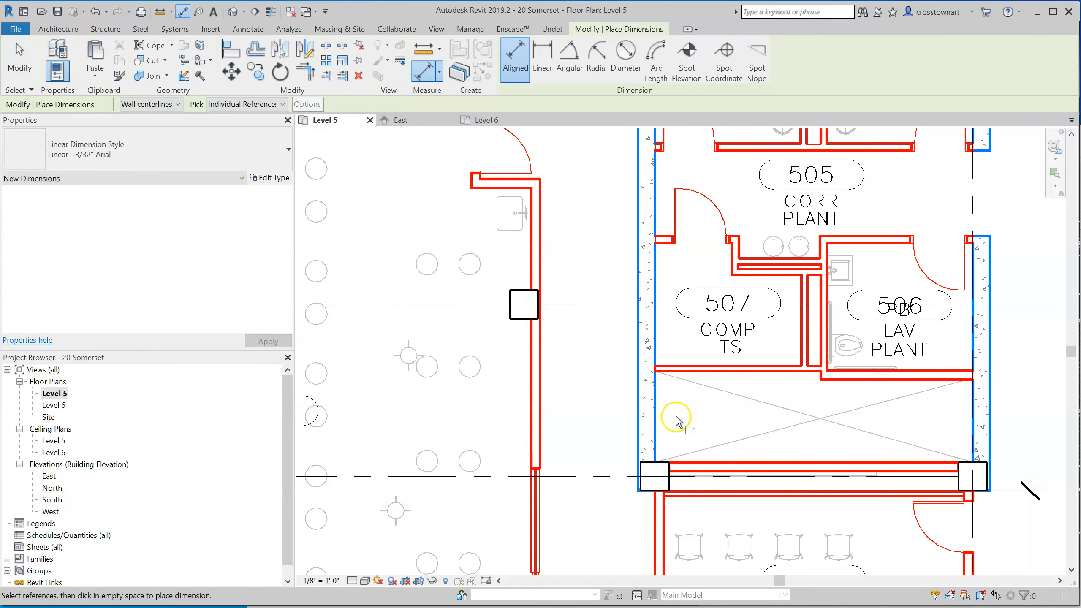
click(641, 422)
click(654, 421)
scroll(657, 426, up, 5)
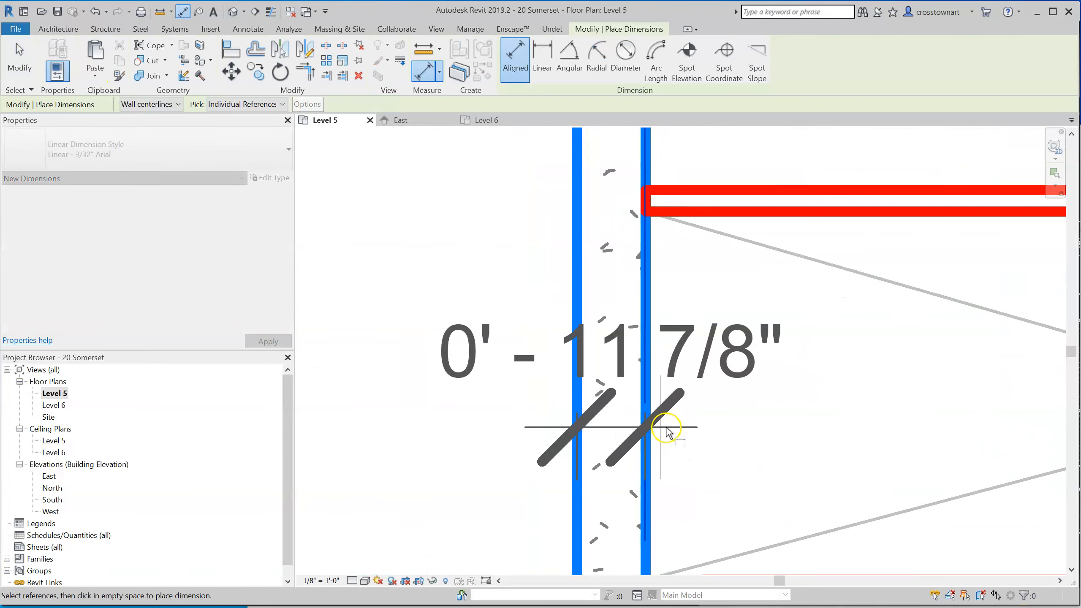
scroll(748, 420, down, 5)
scroll(526, 338, down, 6)
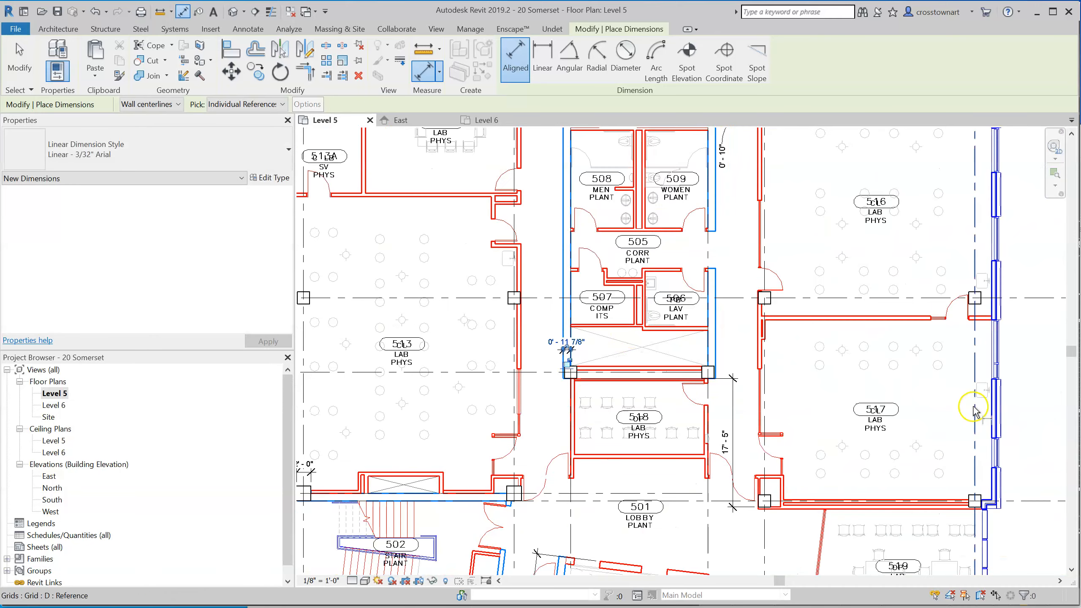
- Place an aligned dimension across the thickness of the south concrete wall of elevator shaft 500E1
scroll(975, 411, up, 6)
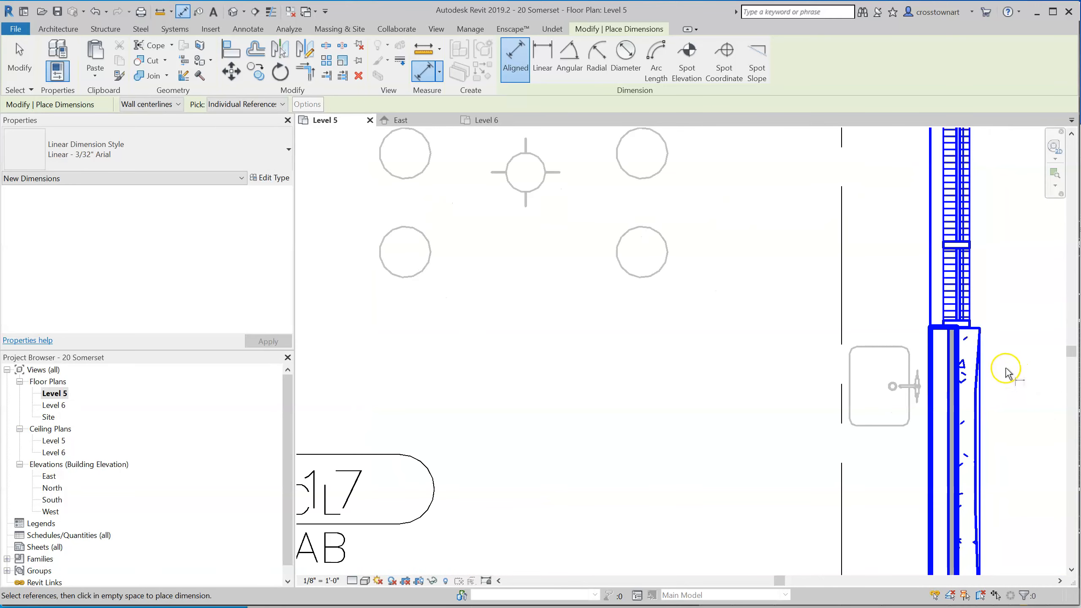
scroll(1005, 367, down, 7)
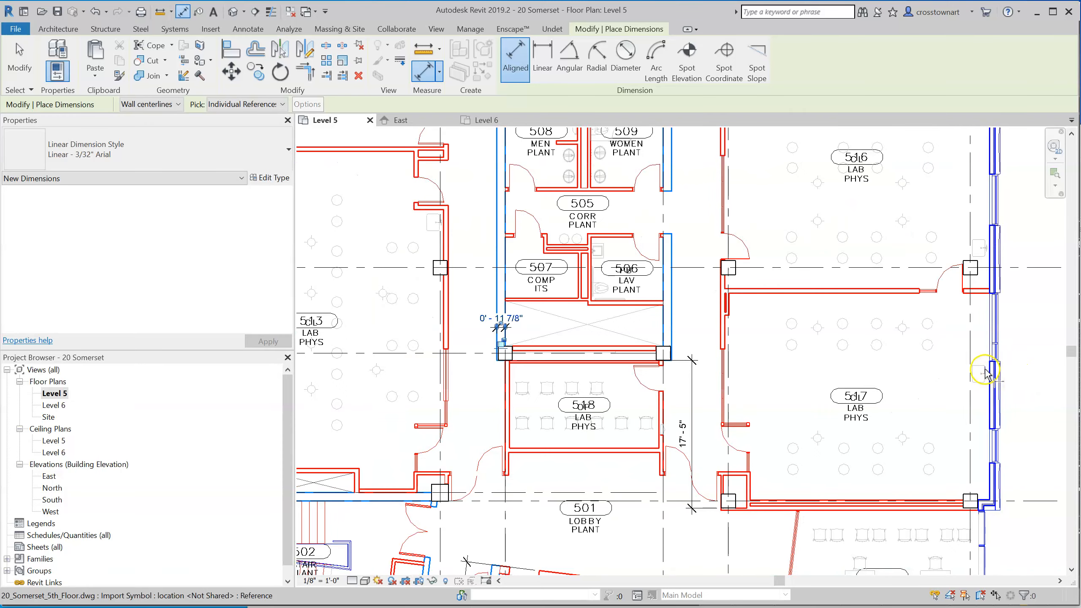
scroll(700, 563, up, 5)
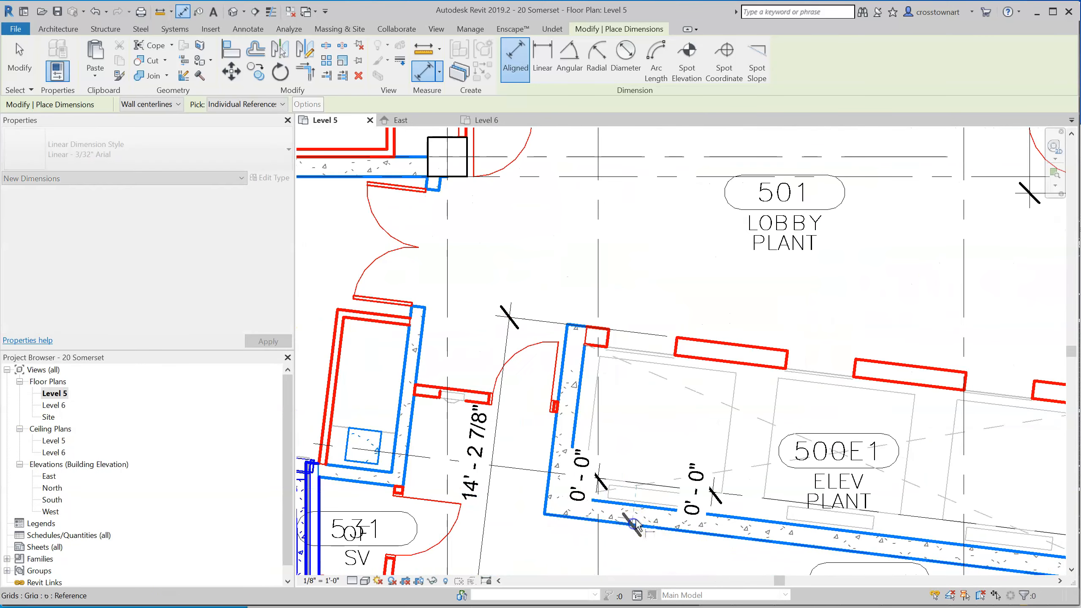
click(642, 510)
click(640, 527)
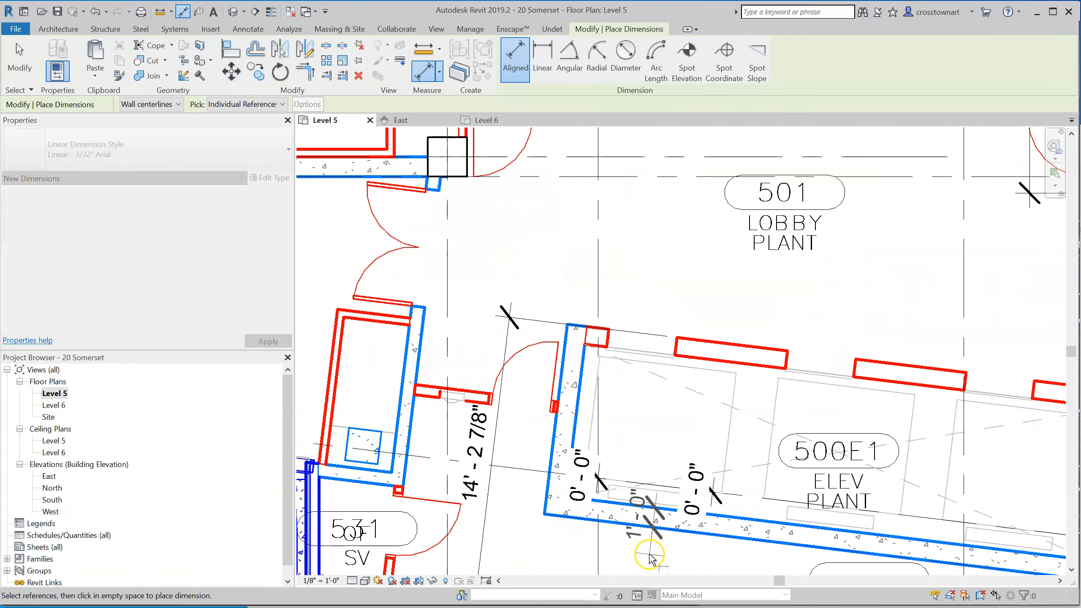
click(649, 559)
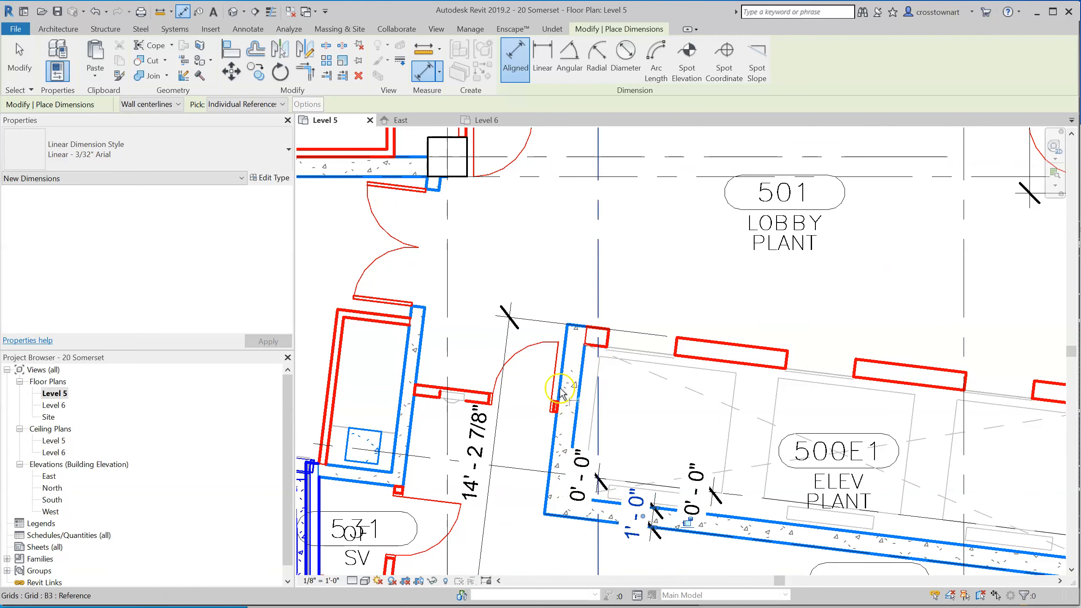
- Dimension the thickness of the elevator shaft's west wall, placing the dimension just beyond its north end
scroll(553, 384, up, 2)
click(545, 366)
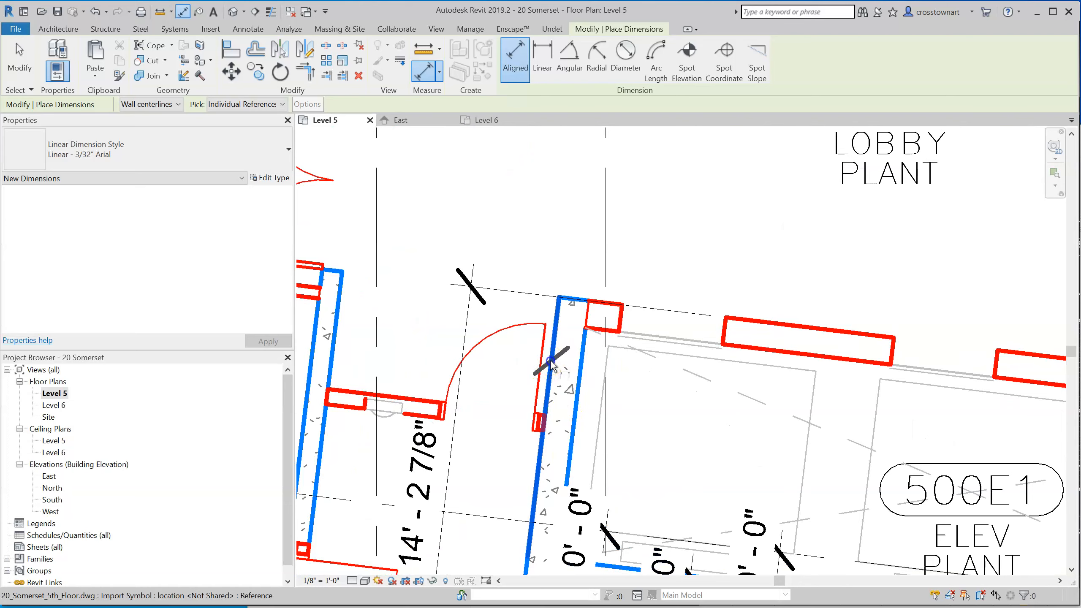
click(581, 367)
click(596, 222)
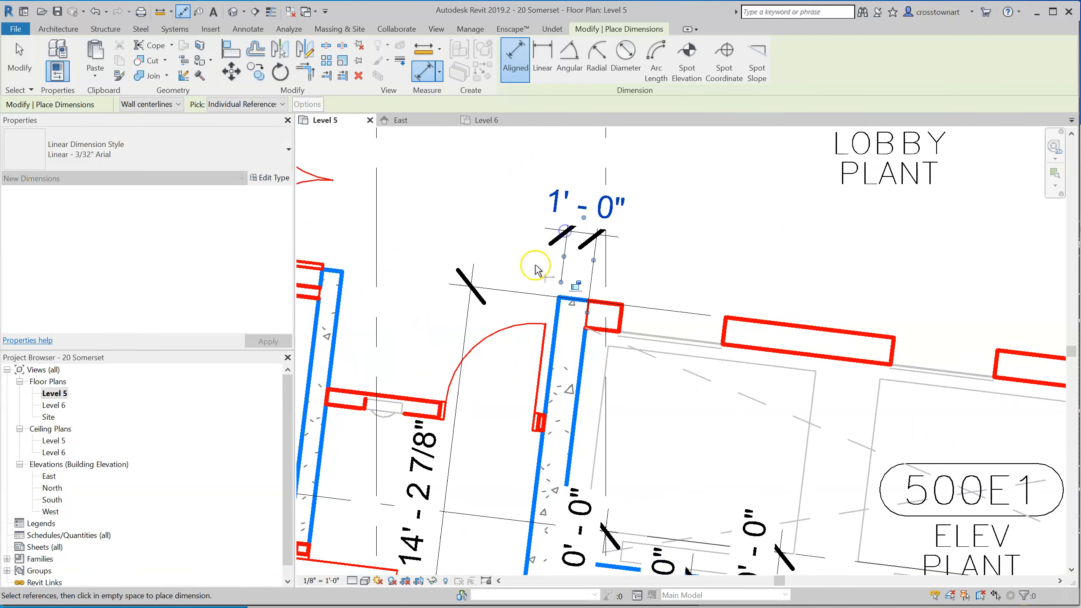
- Dimension the thickness of the small shaft's east concrete wall next to the double doors of stair 502
scroll(719, 421, down, 2)
scroll(716, 423, down, 3)
scroll(573, 395, up, 4)
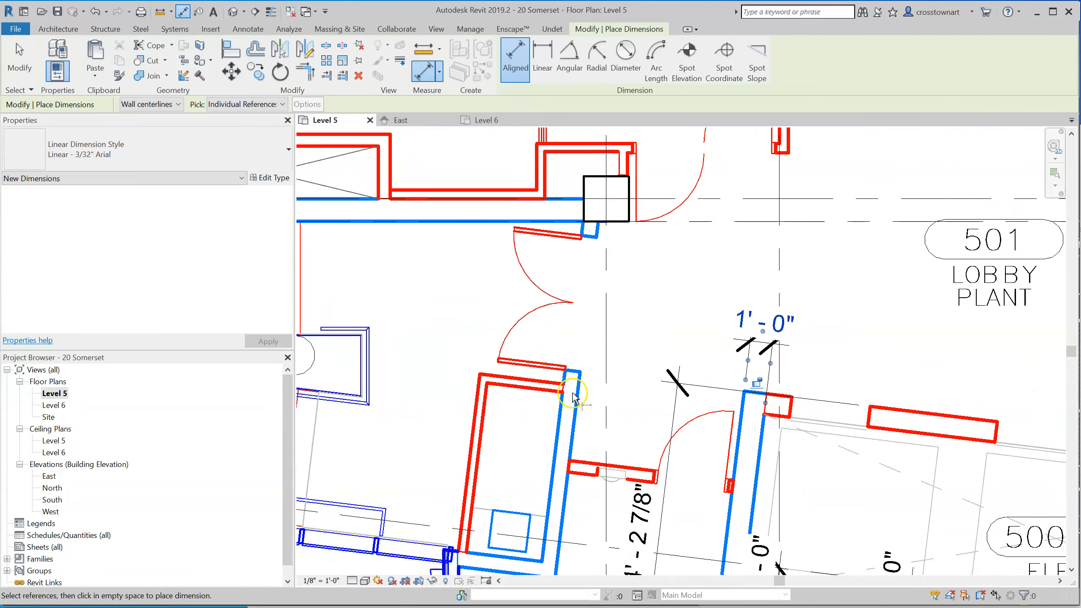
click(556, 425)
click(573, 428)
click(596, 340)
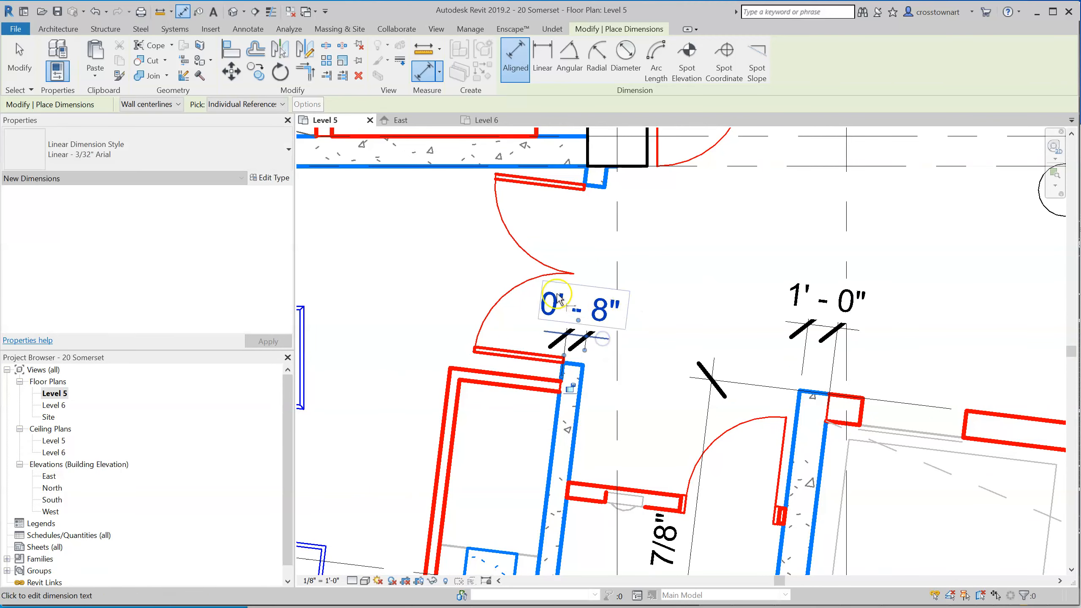
- Dimension the thickness of the concrete wall along the north side of stair 502
scroll(506, 307, down, 3)
scroll(796, 469, down, 3)
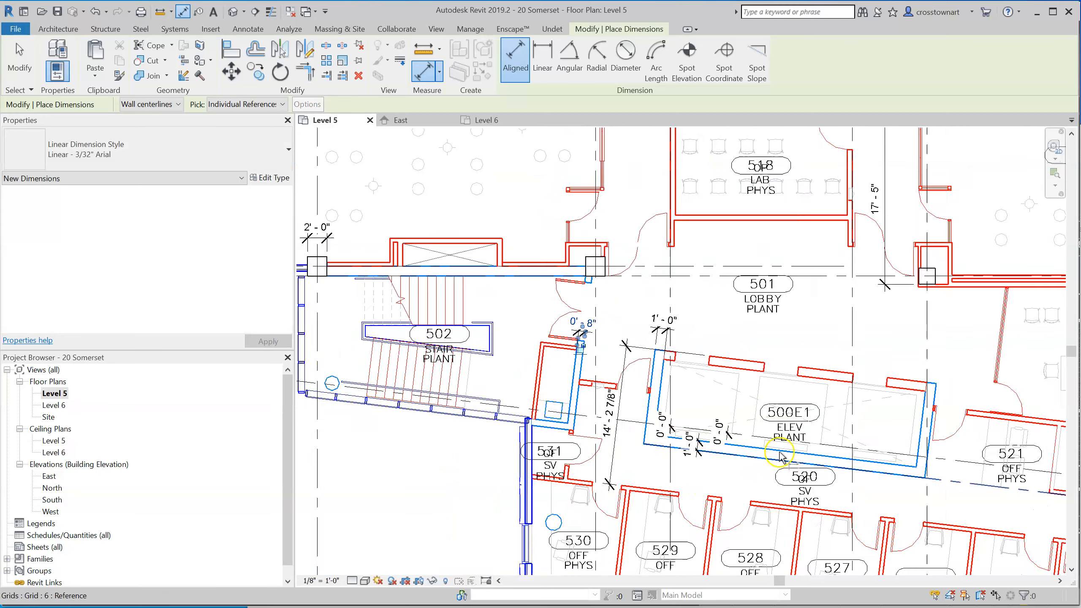
scroll(532, 328, up, 2)
scroll(596, 358, up, 2)
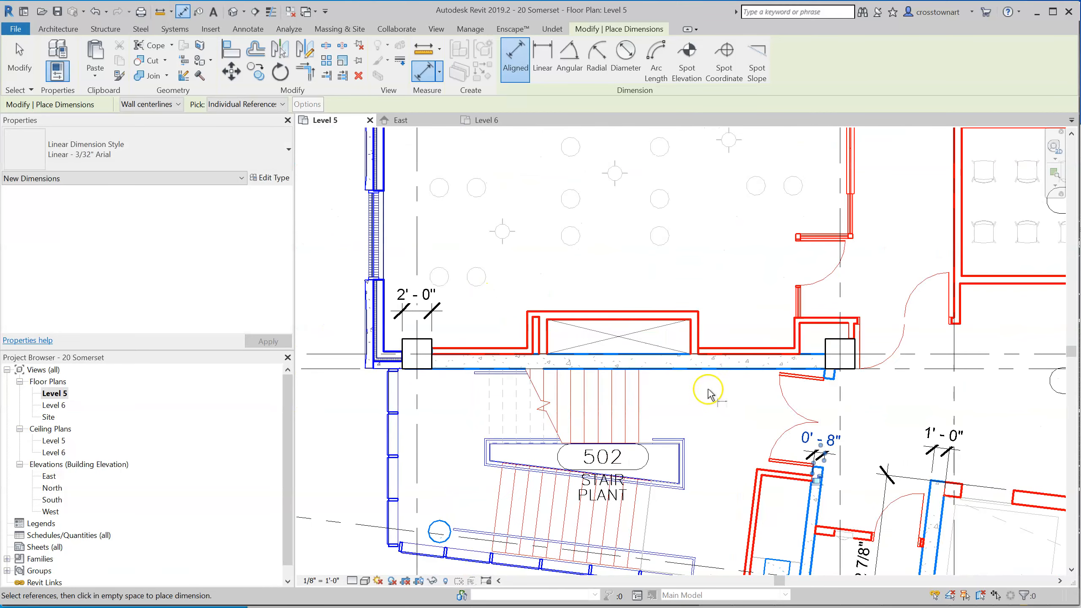
click(732, 373)
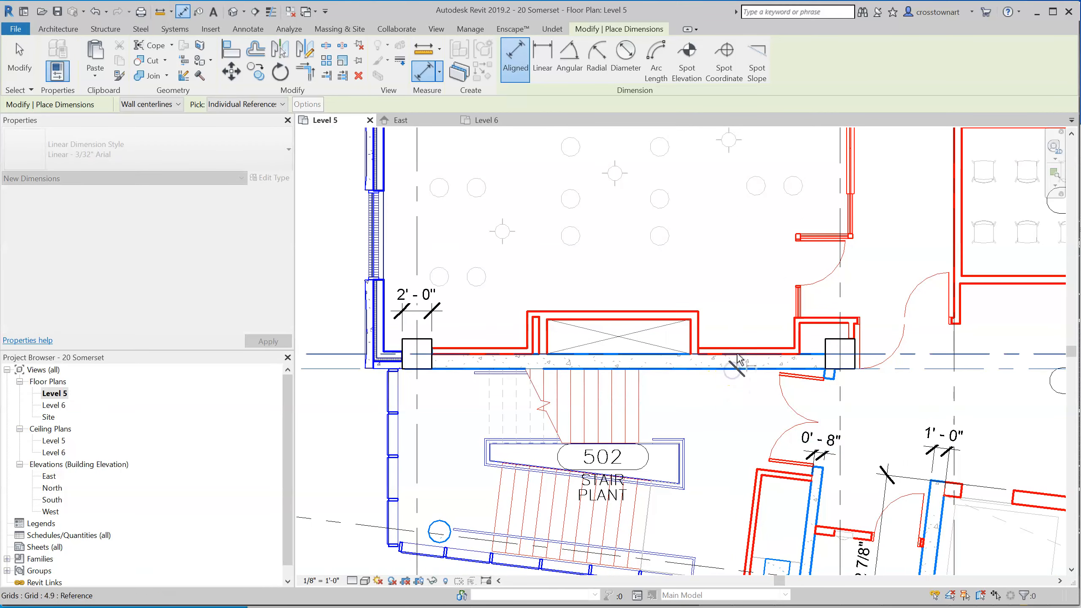
click(673, 407)
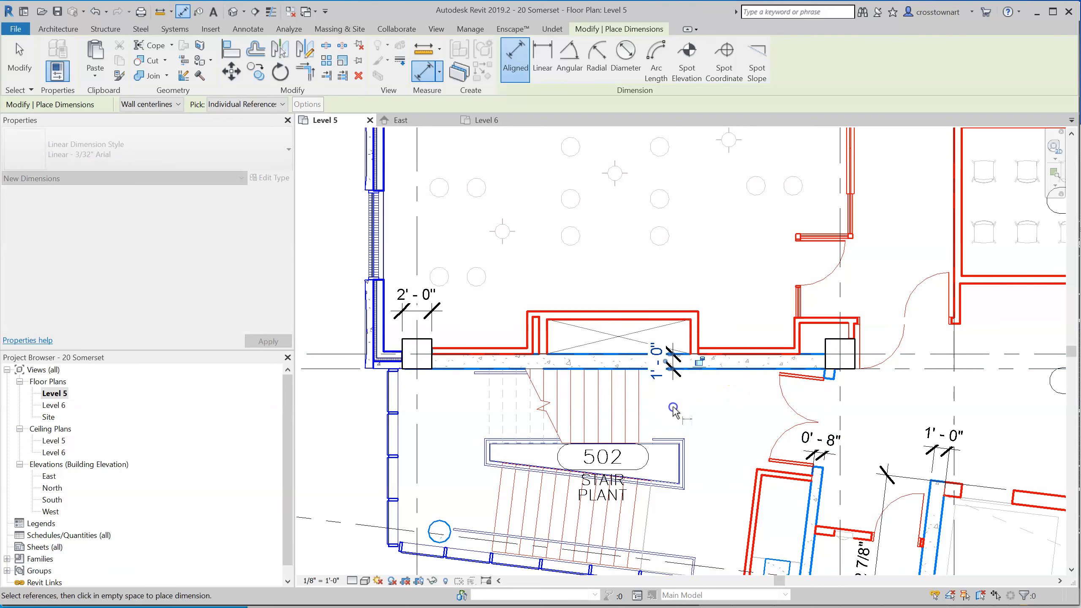
- Dimension the thickness of the core's east concrete wall beside room 509, placing the dimension in the opening at corridor 505
scroll(708, 450, down, 1)
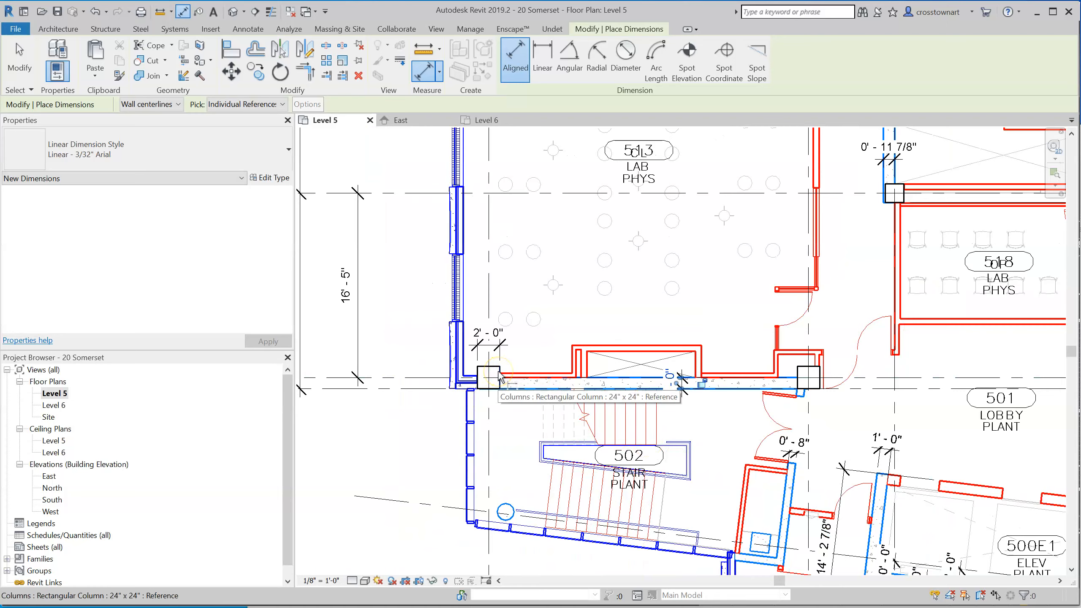
scroll(500, 379, down, 3)
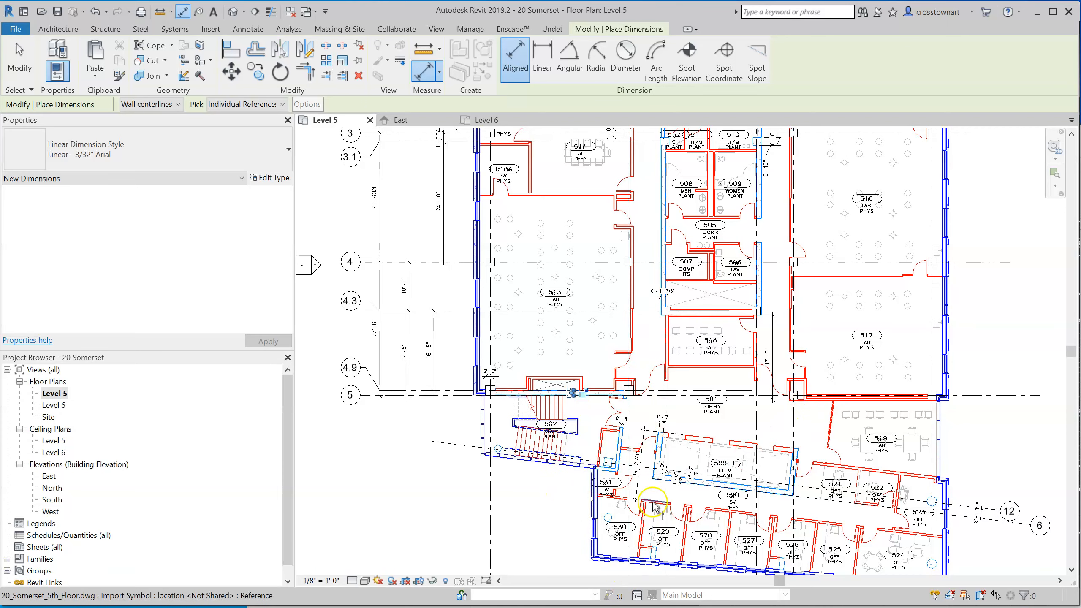
scroll(688, 448, down, 2)
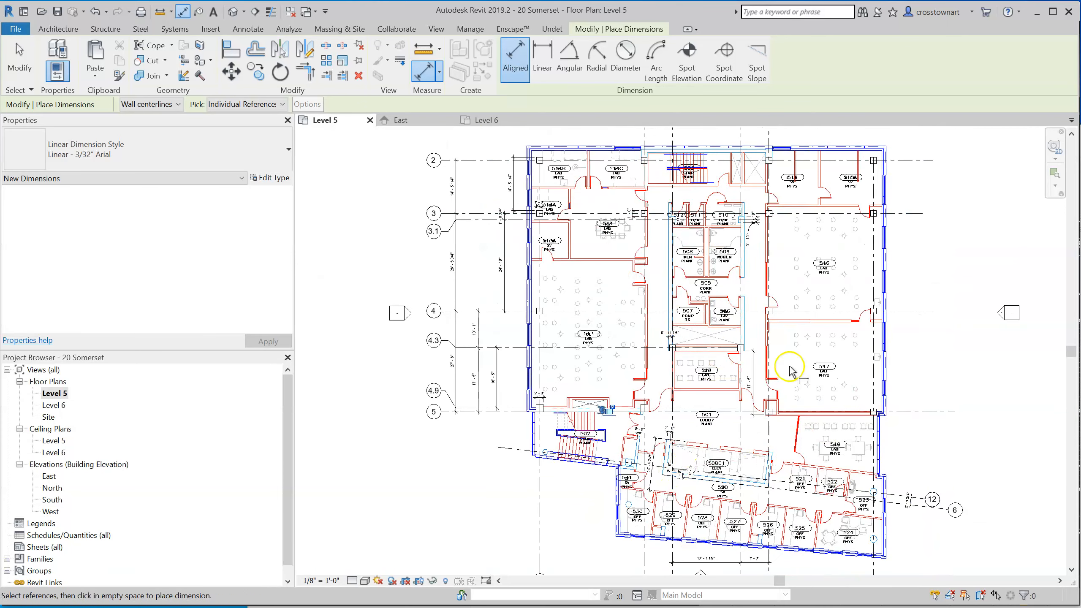
scroll(587, 179, up, 3)
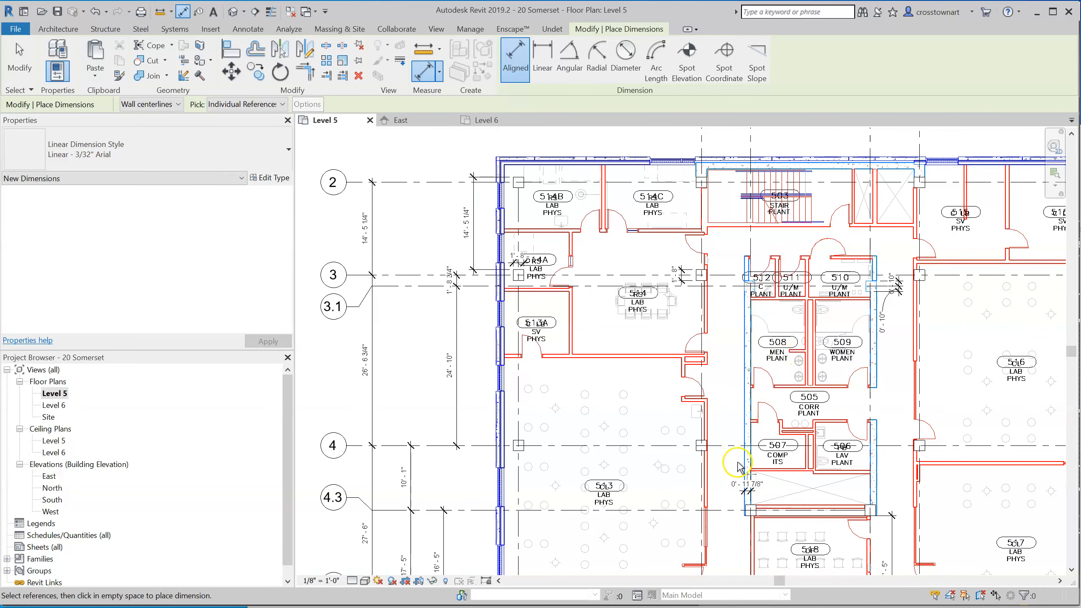
scroll(893, 360, up, 3)
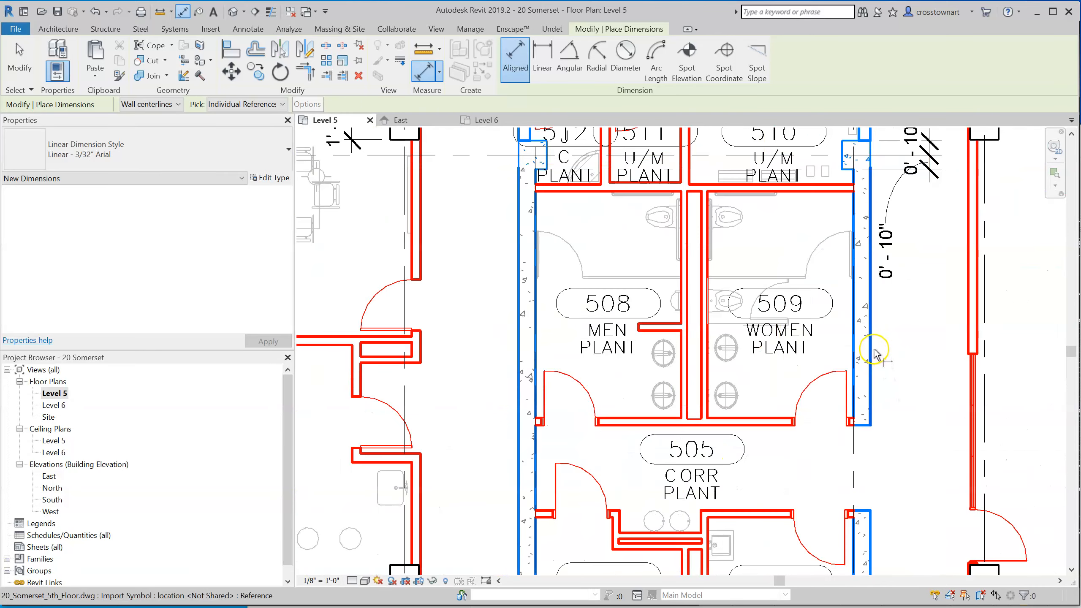
click(873, 351)
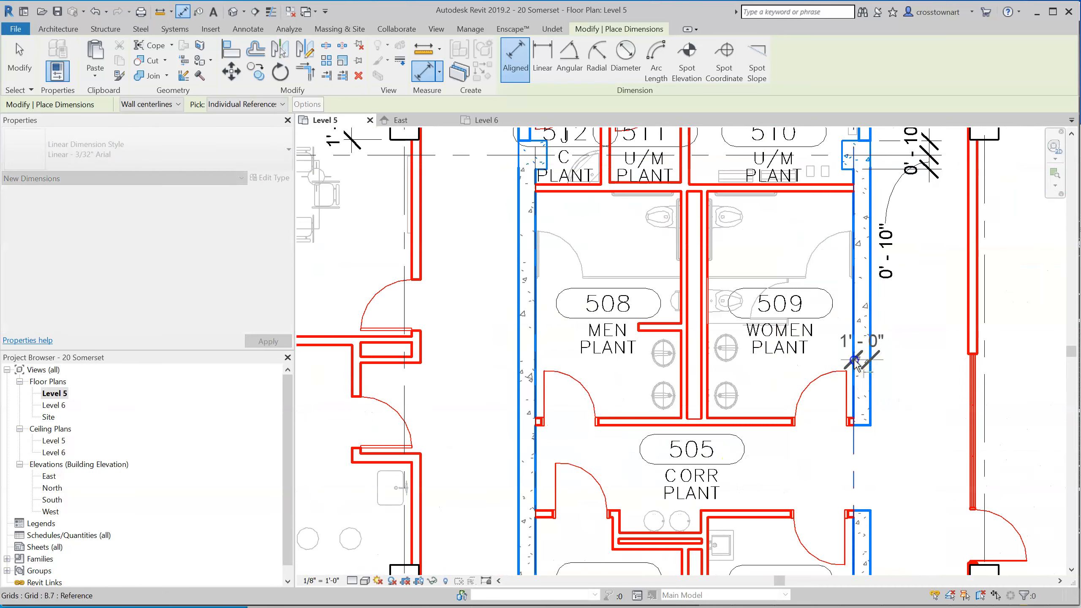
click(857, 363)
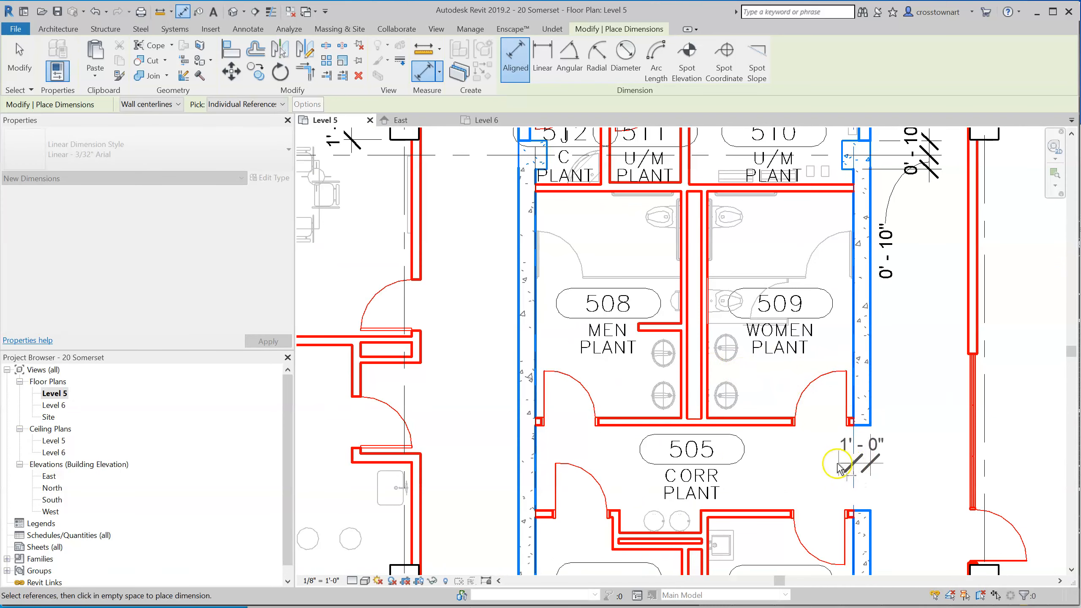
click(820, 466)
- Dimension the width of the short concrete wall return above the column between room 514C and stair 503, placing the dimension north of it
scroll(899, 331, down, 4)
scroll(683, 544, up, 5)
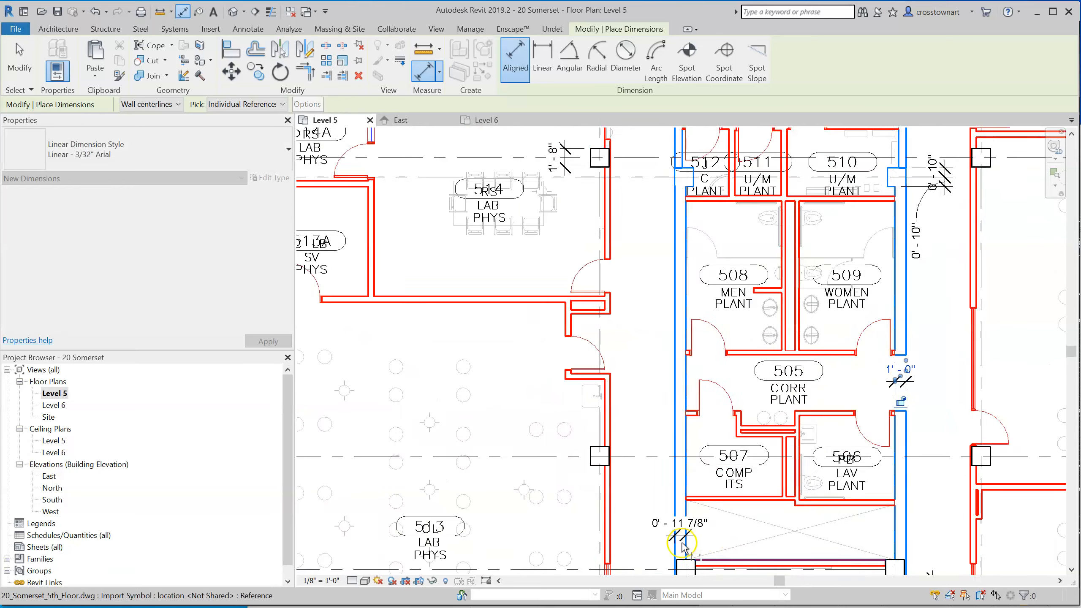
scroll(683, 548, up, 2)
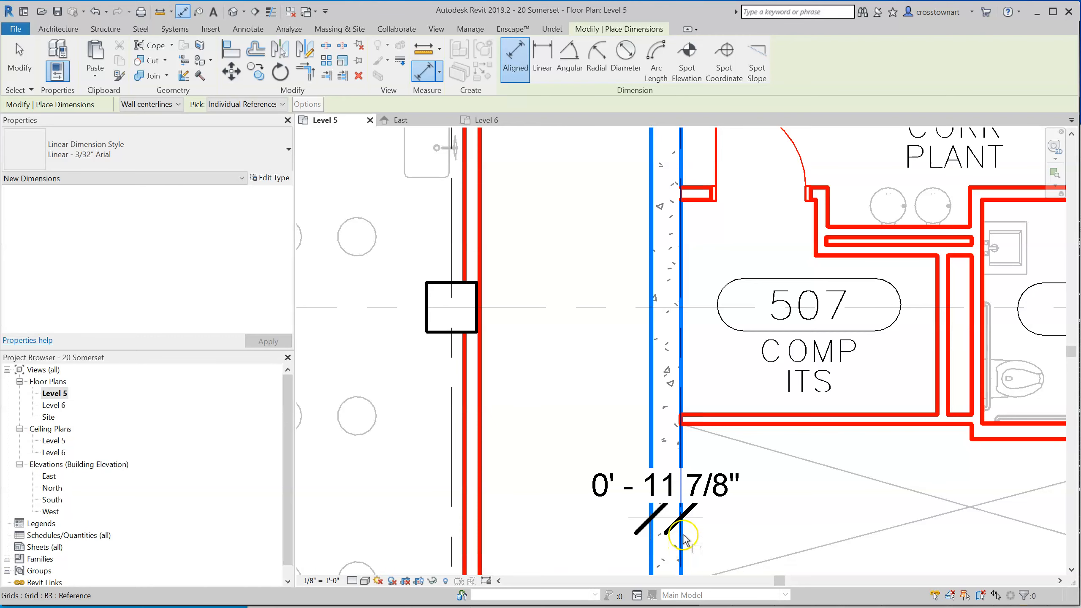
scroll(641, 428, down, 2)
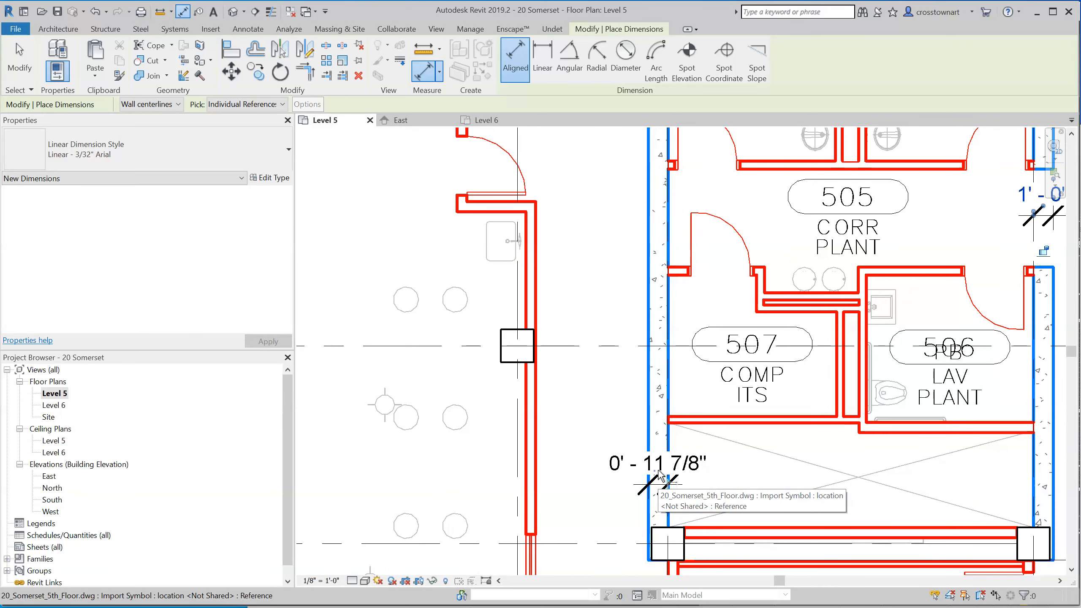
scroll(698, 443, down, 4)
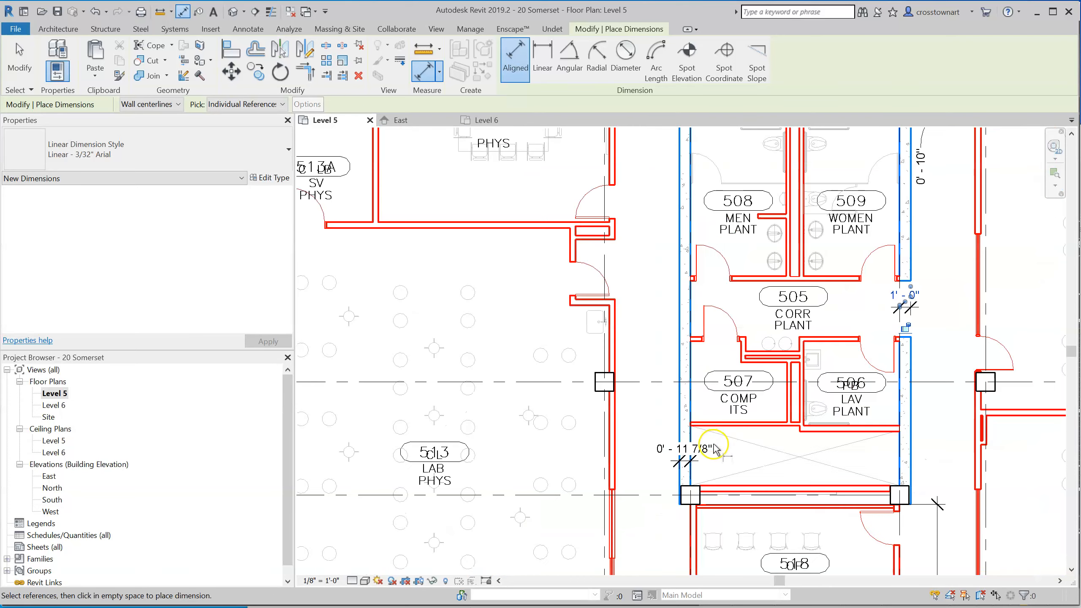
scroll(718, 456, down, 1)
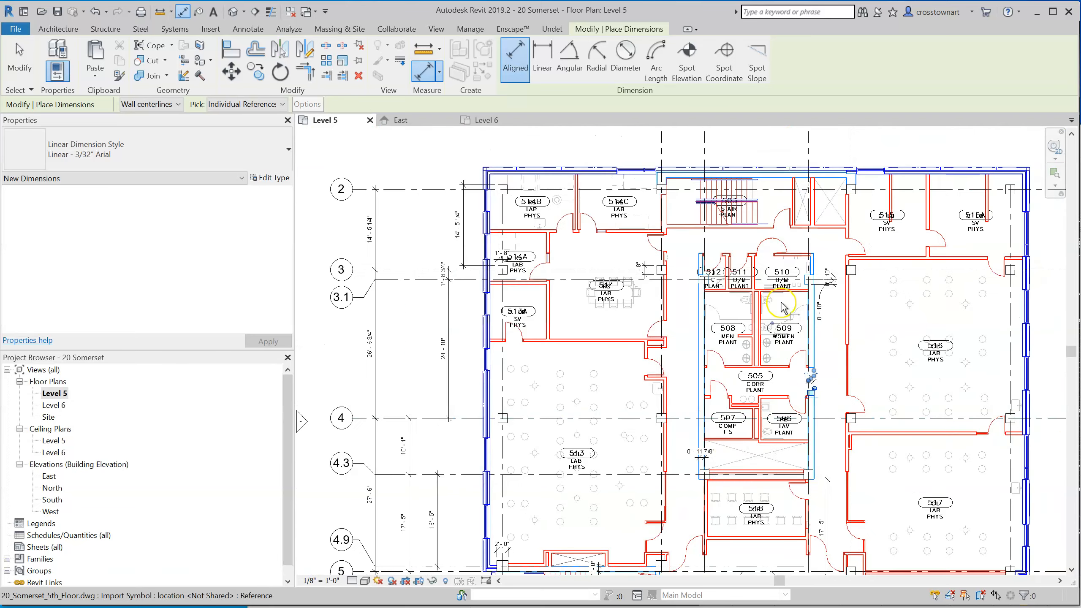
scroll(690, 162, up, 6)
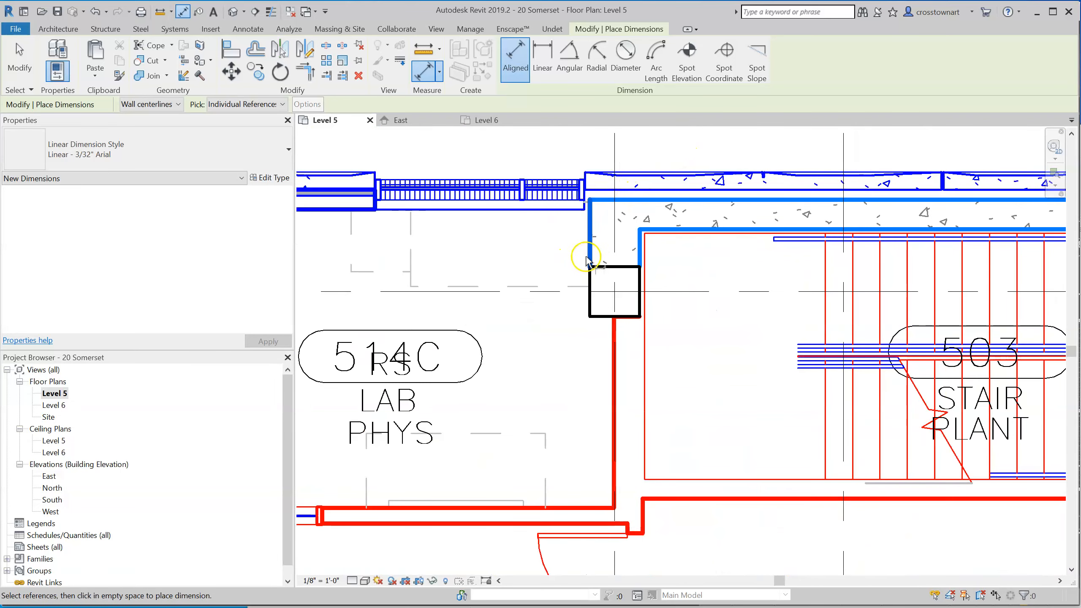
click(591, 255)
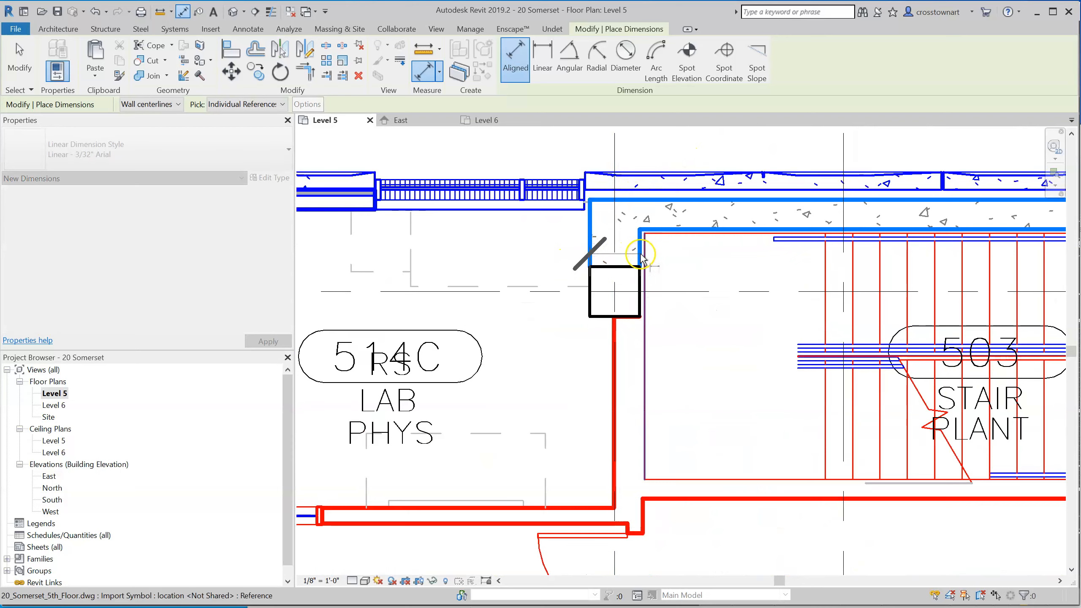
click(640, 256)
click(632, 170)
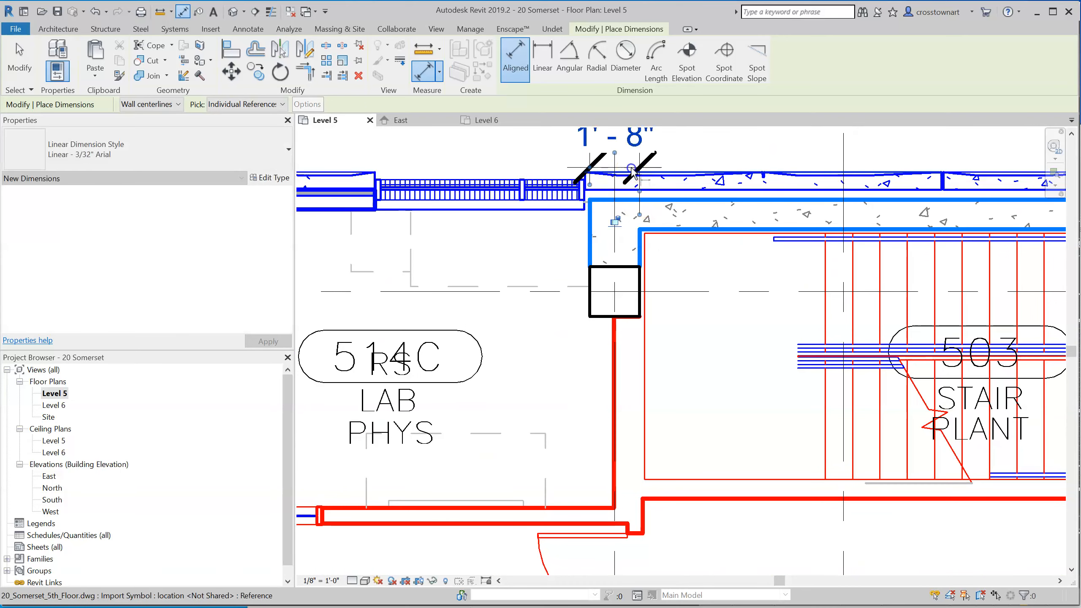
- Dimension the thickness of the concrete wall along the north side of stair 503
scroll(476, 262, down, 2)
scroll(543, 261, down, 2)
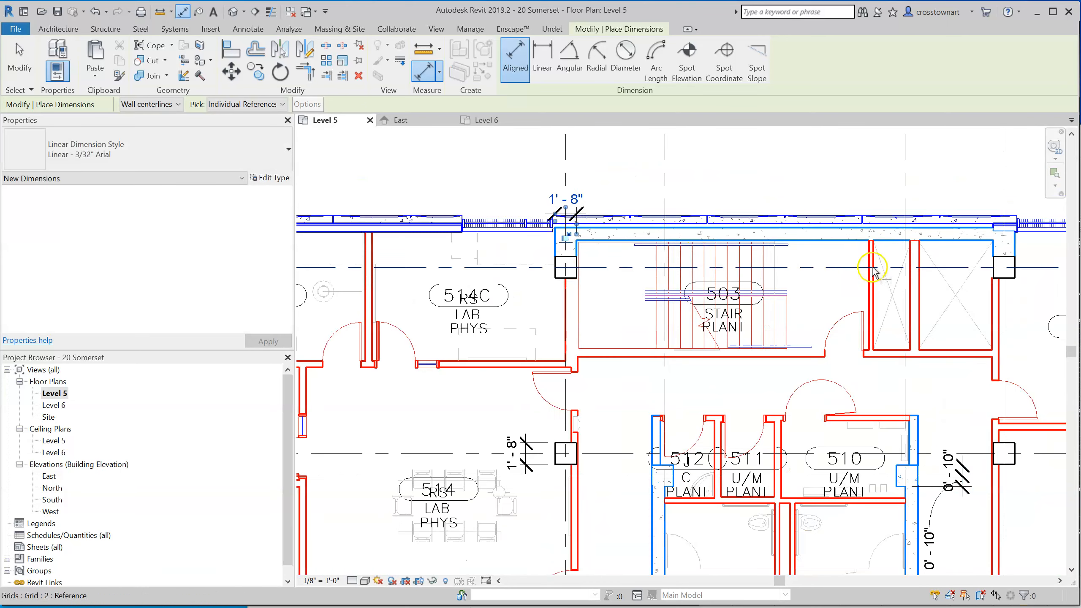
scroll(837, 235, up, 2)
click(829, 255)
click(829, 232)
click(830, 164)
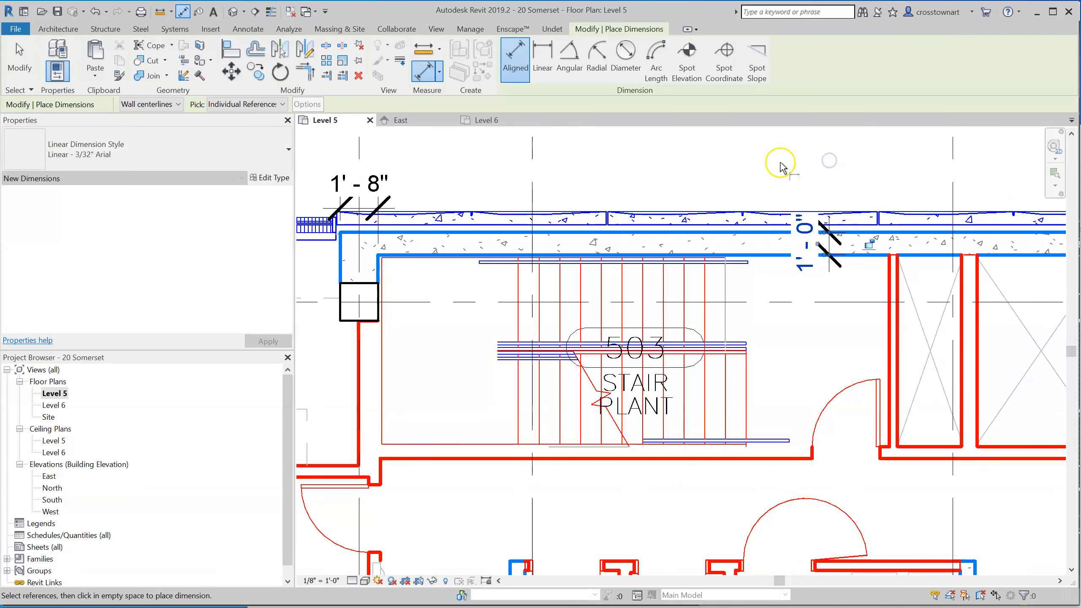
- Dimension the thickness of the thinner concrete wall segment east of room 510, placing the dimension just beyond its north end
scroll(775, 168, down, 4)
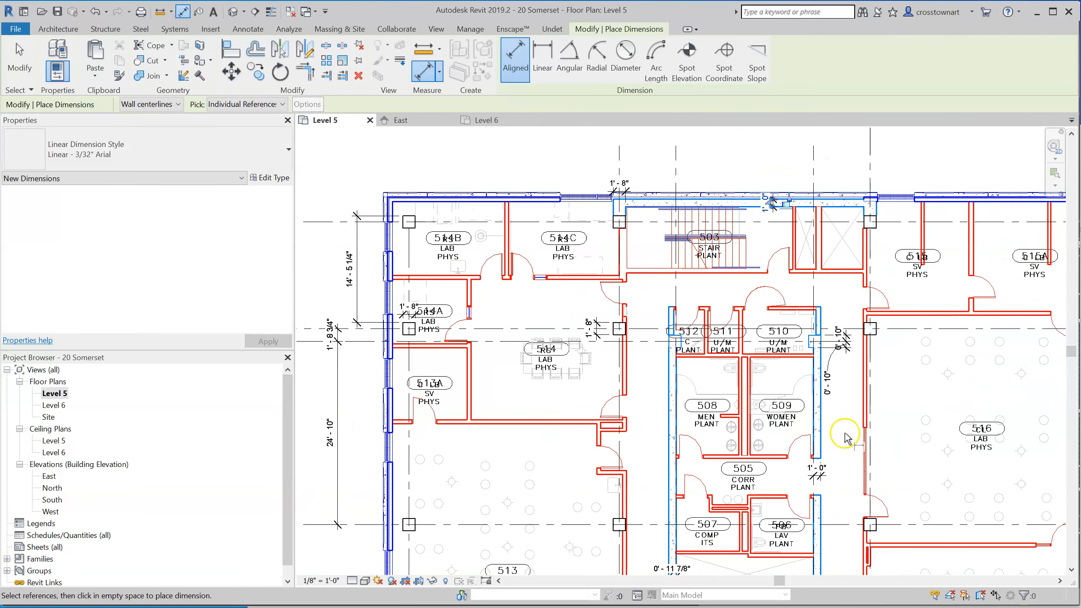
scroll(831, 327, up, 5)
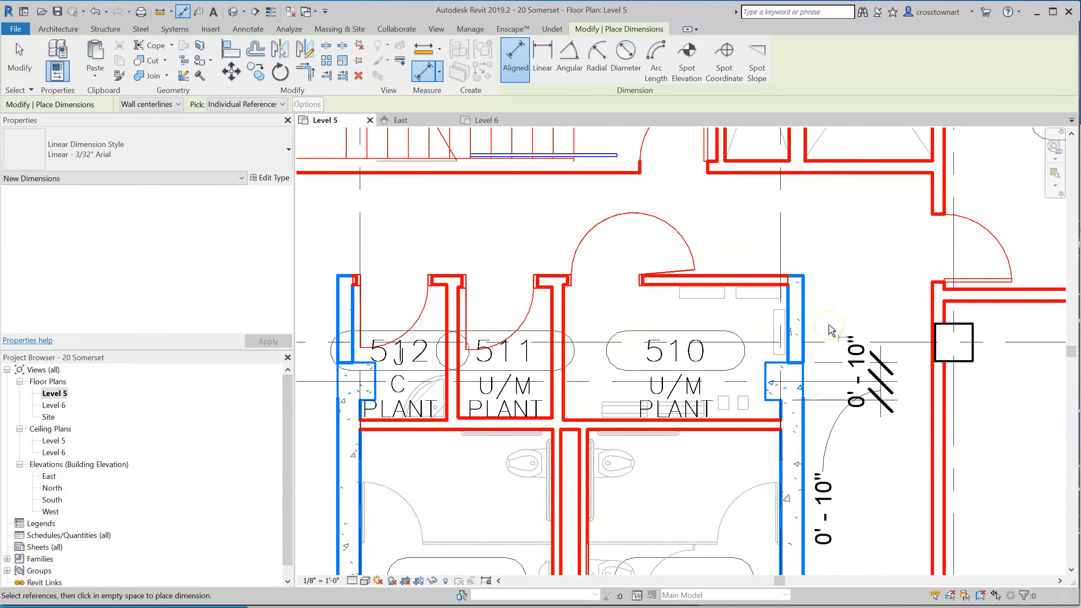
click(790, 328)
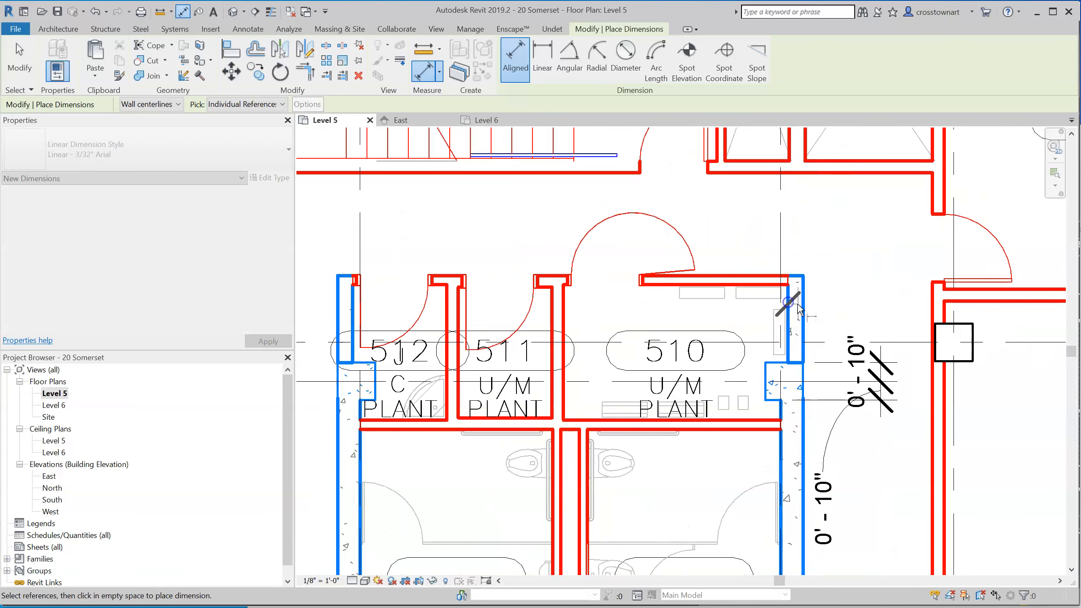
click(810, 245)
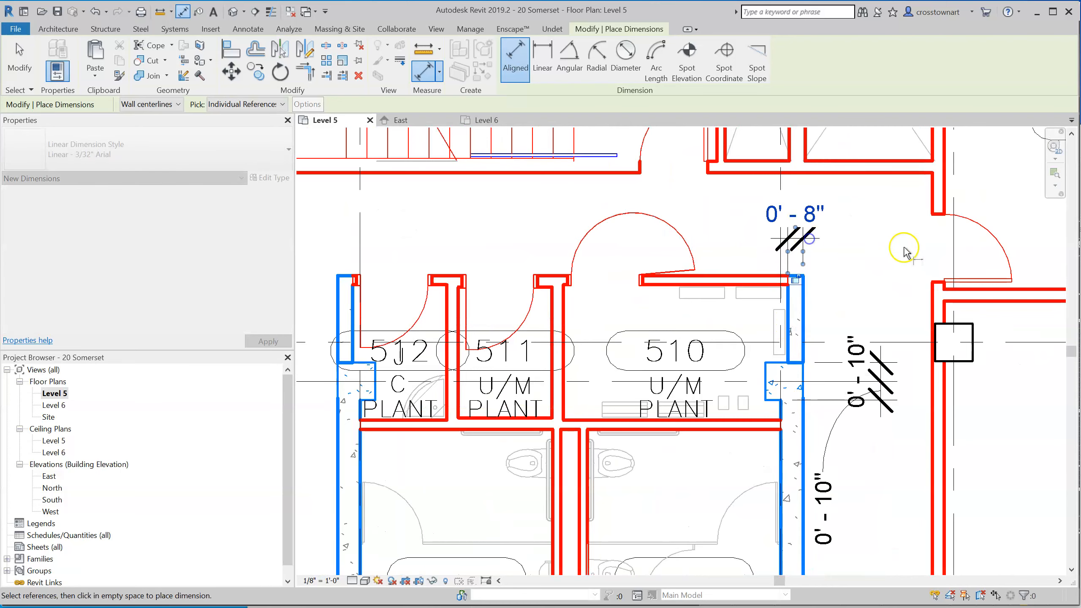
- Place a 20" X 20" rectangular architectural column at the intersection of grids B3 and 3.1, in the core's west wall beside room 512
scroll(929, 267, down, 2)
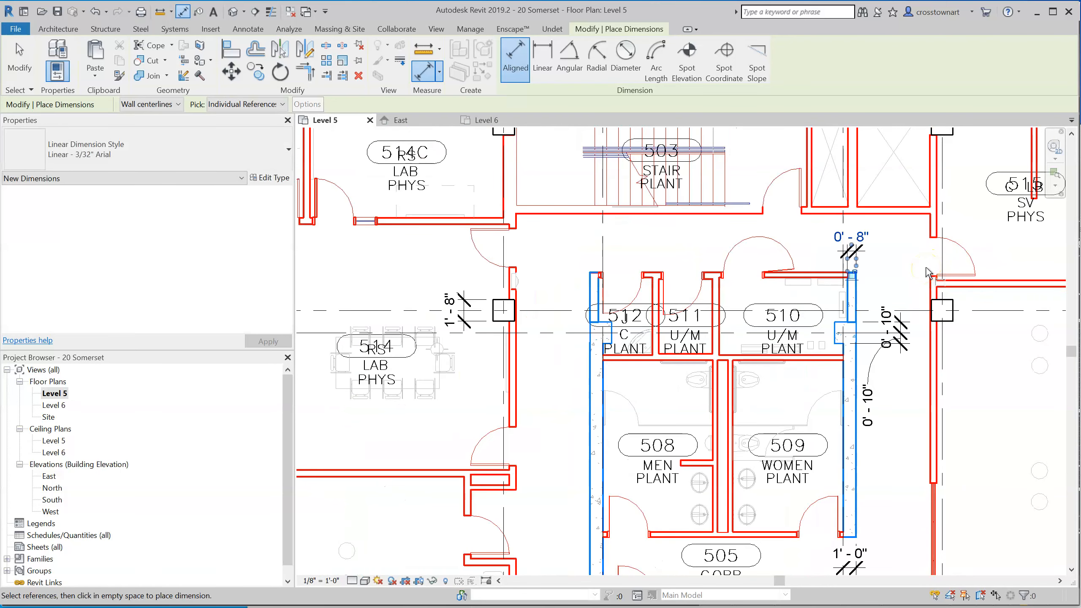
scroll(911, 257, down, 2)
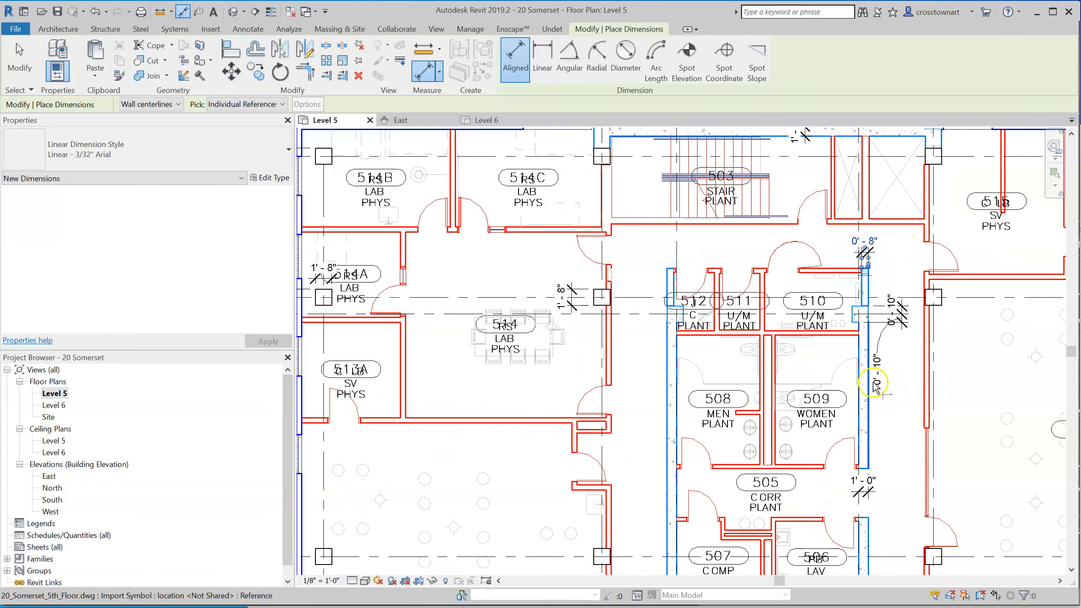
scroll(864, 341, up, 2)
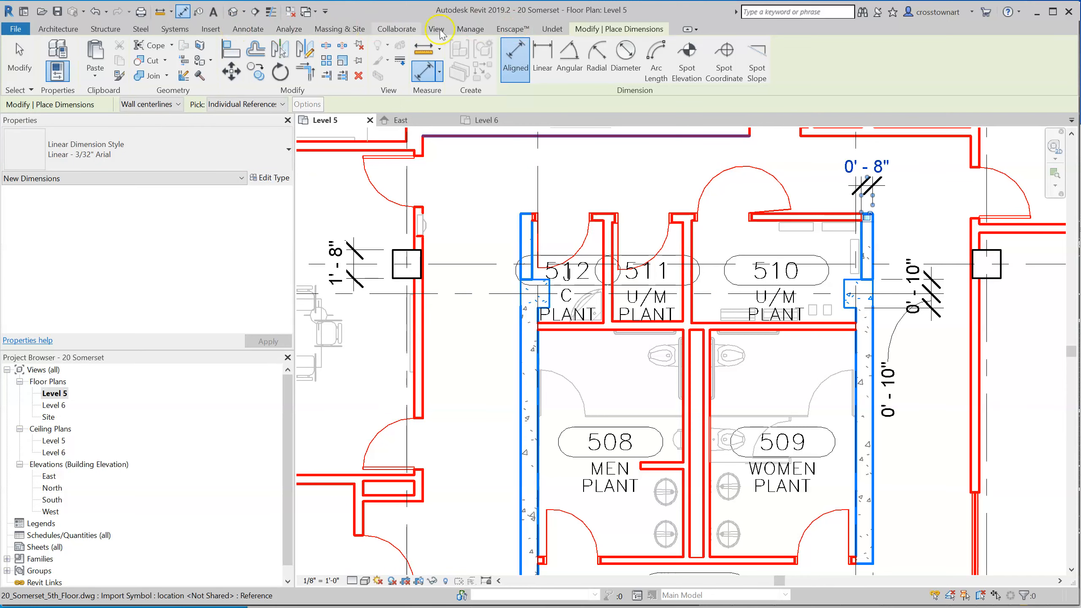
click(70, 29)
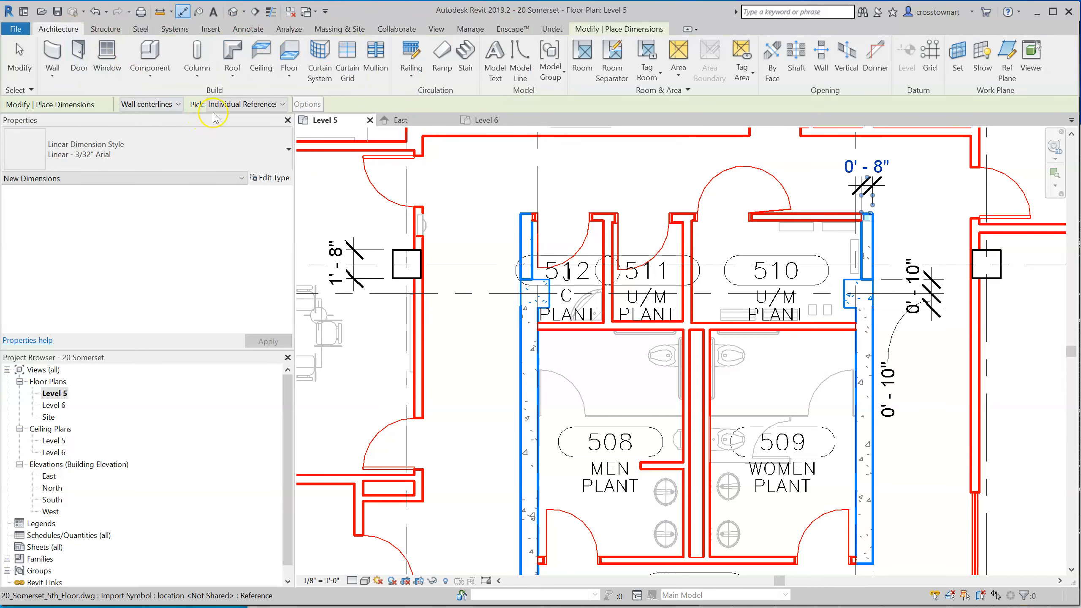
click(201, 89)
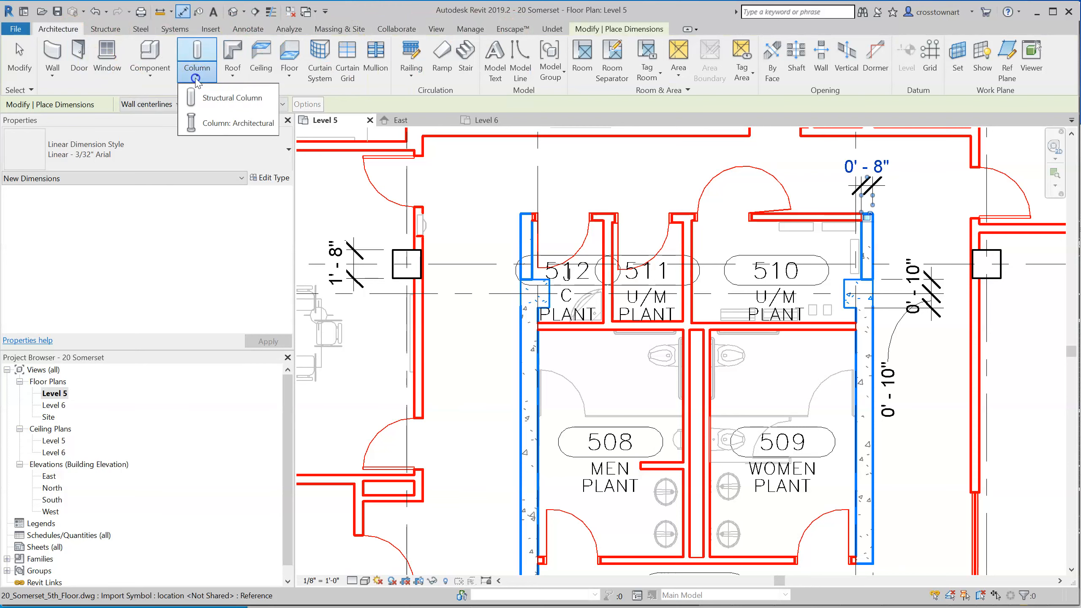
click(231, 118)
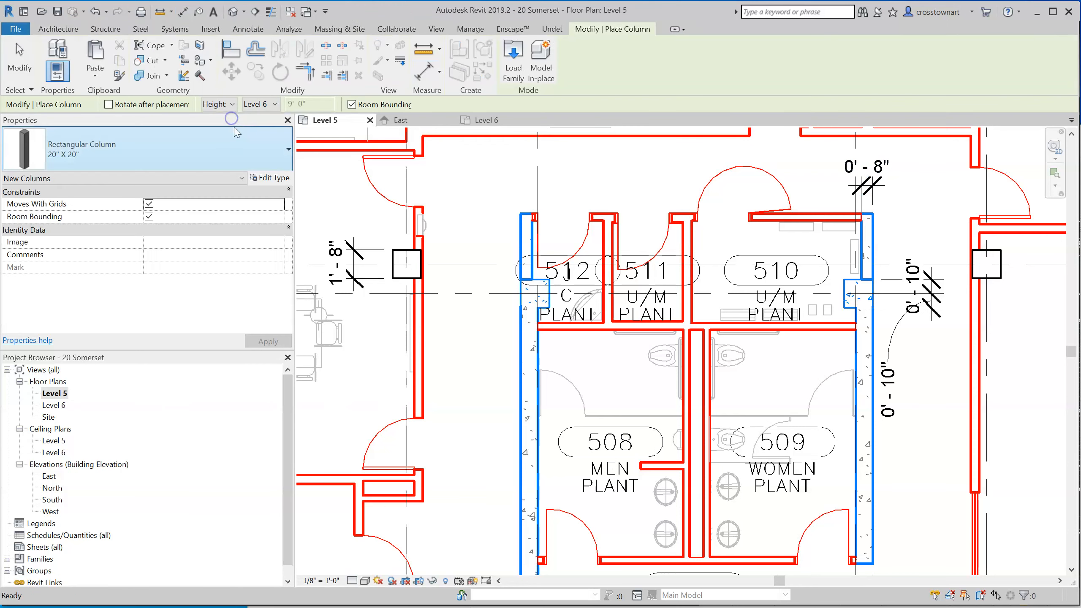
click(172, 158)
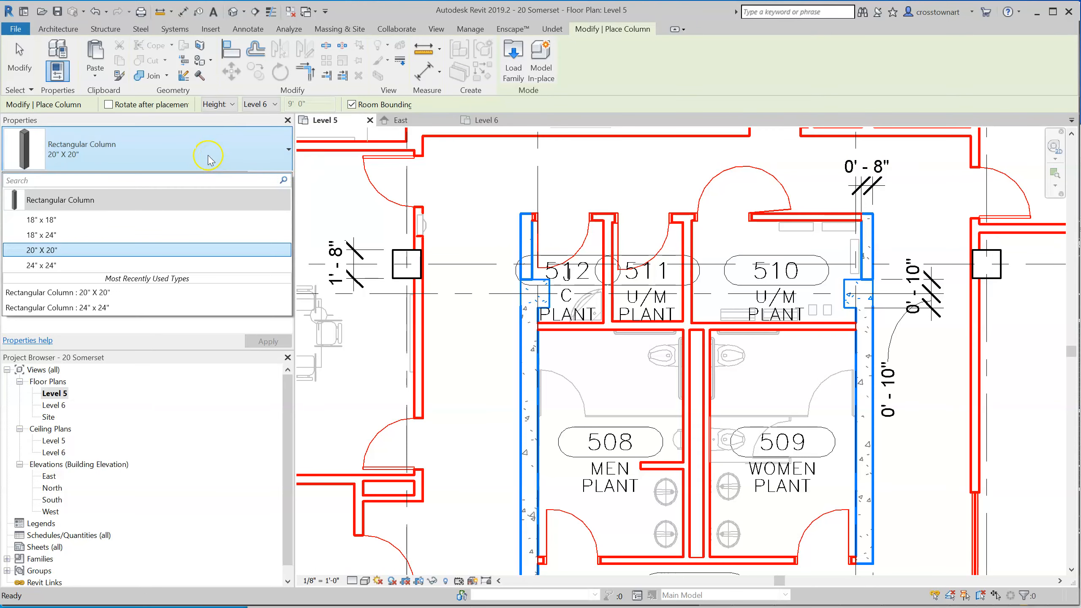
click(98, 254)
scroll(529, 311, up, 2)
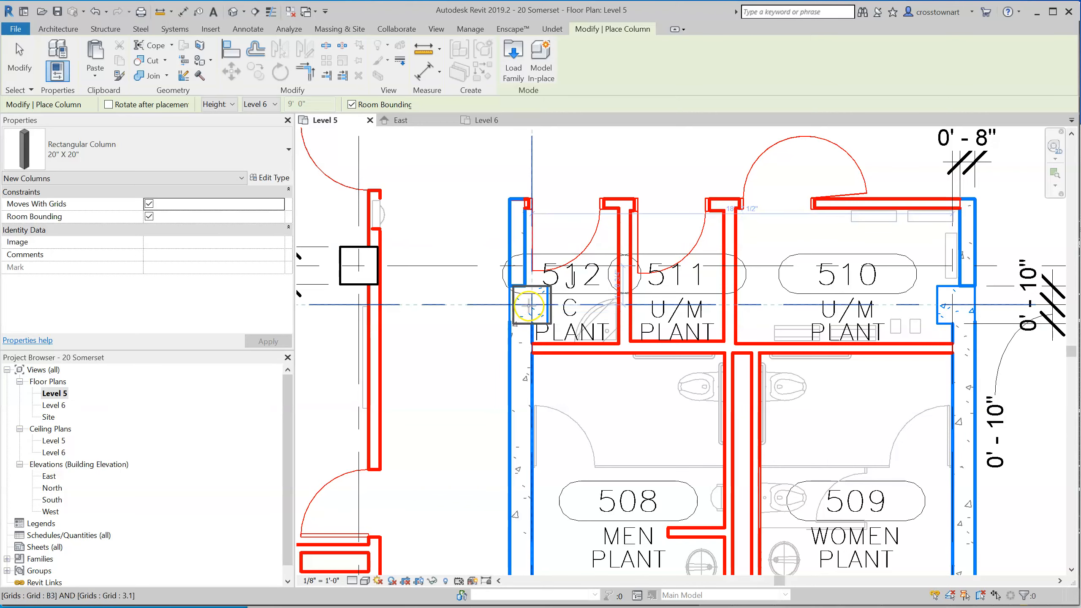
scroll(530, 305, up, 3)
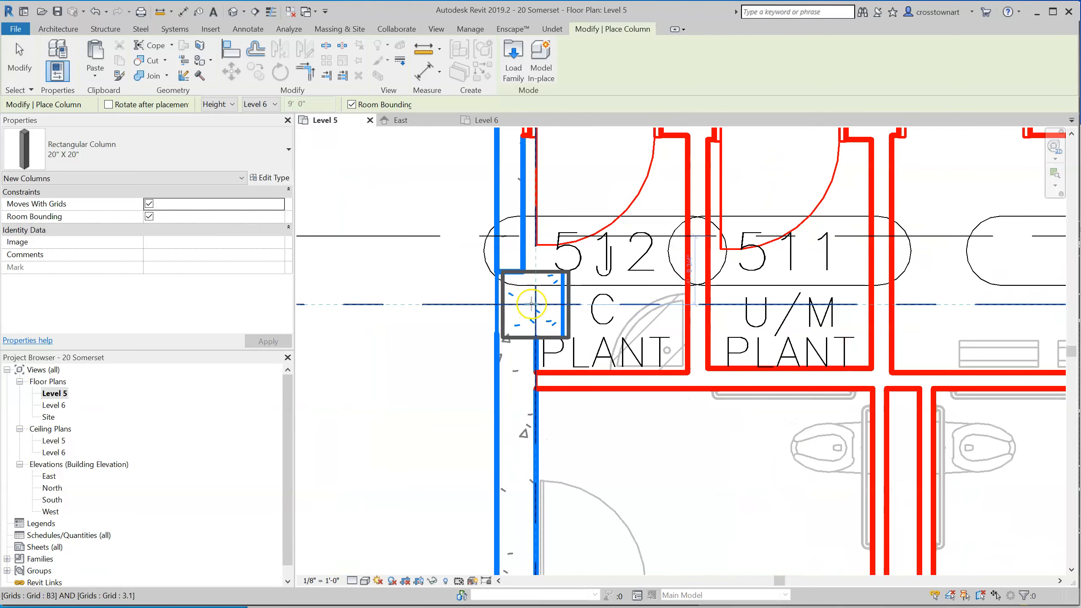
click(531, 303)
scroll(432, 282, down, 2)
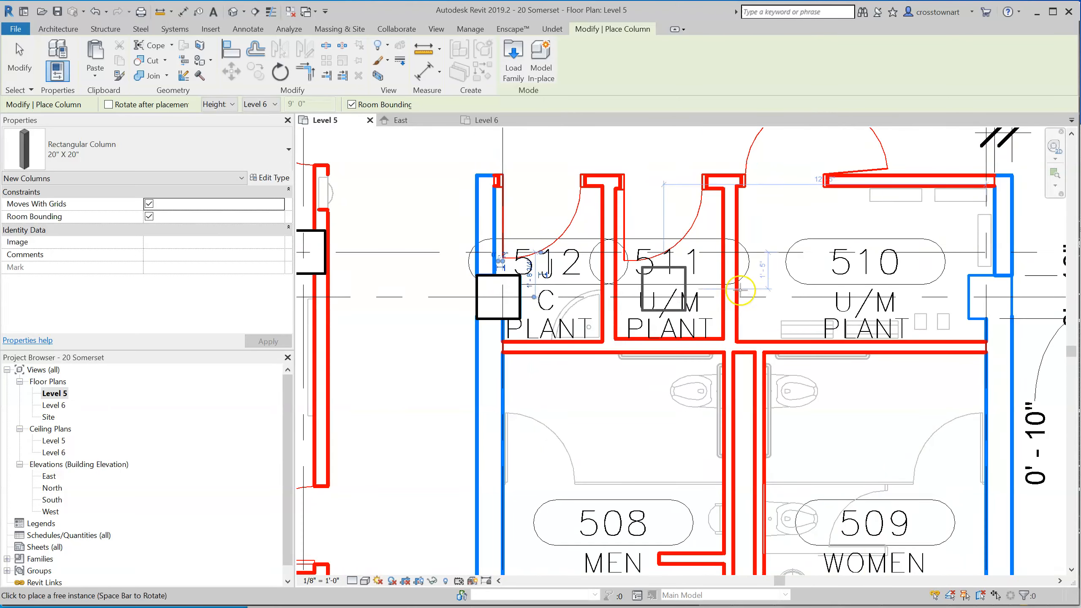
- Place a 20" X 20" rectangular architectural column at the grid intersection in the core's east wall beside room 510
click(990, 298)
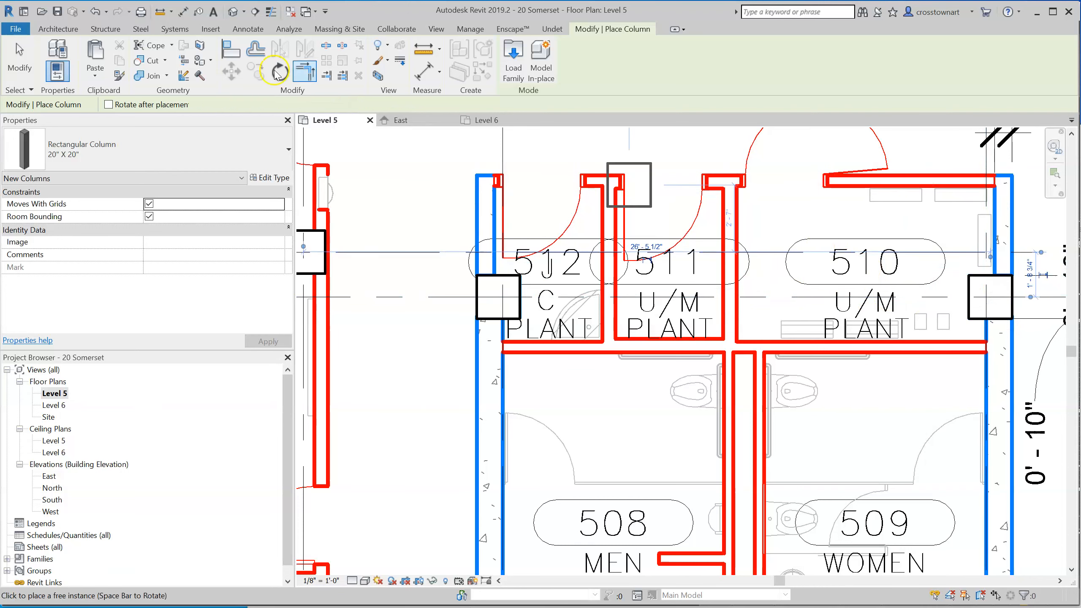
click(19, 58)
scroll(586, 154, down, 2)
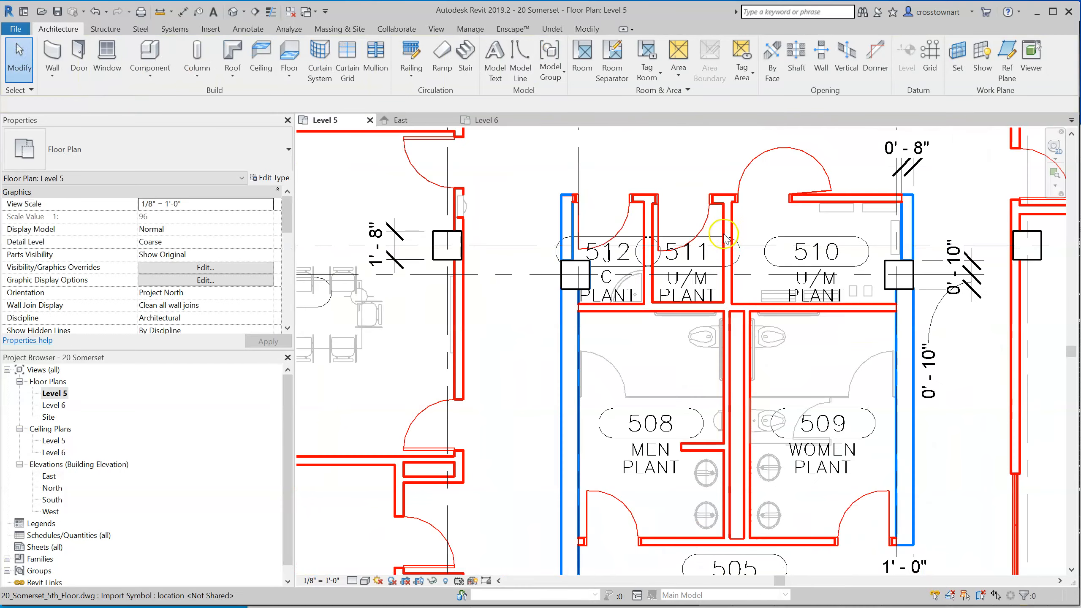
scroll(586, 153, down, 2)
scroll(594, 171, down, 1)
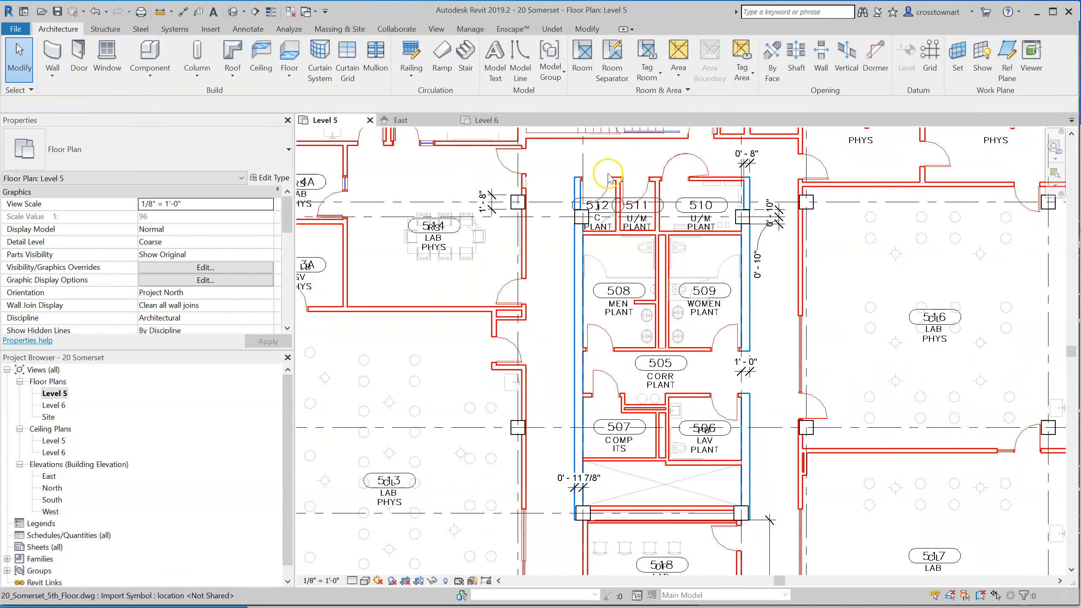
scroll(572, 486, up, 3)
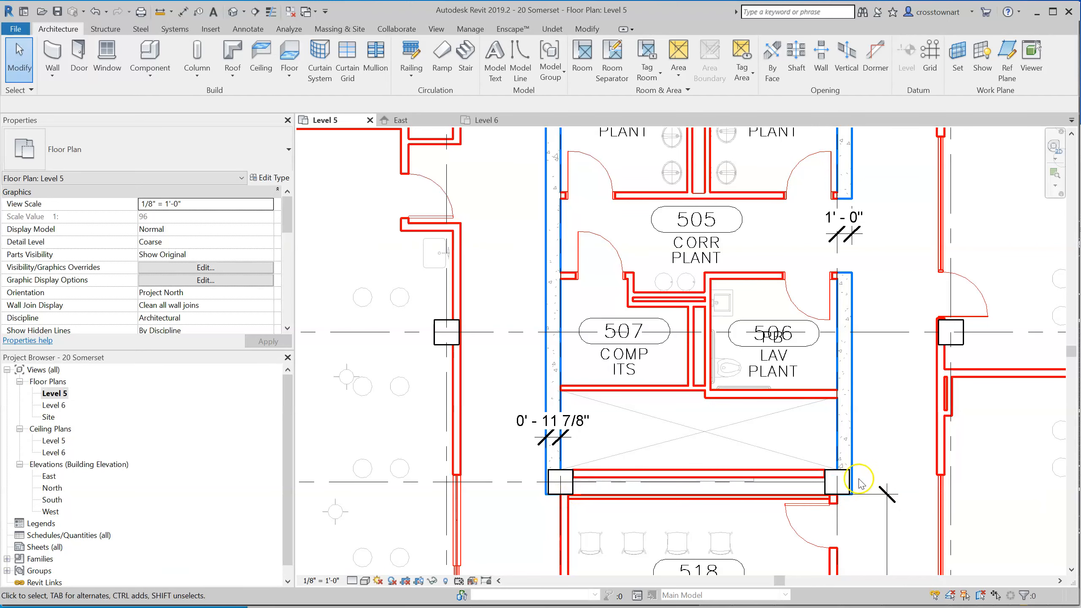
scroll(715, 479, down, 2)
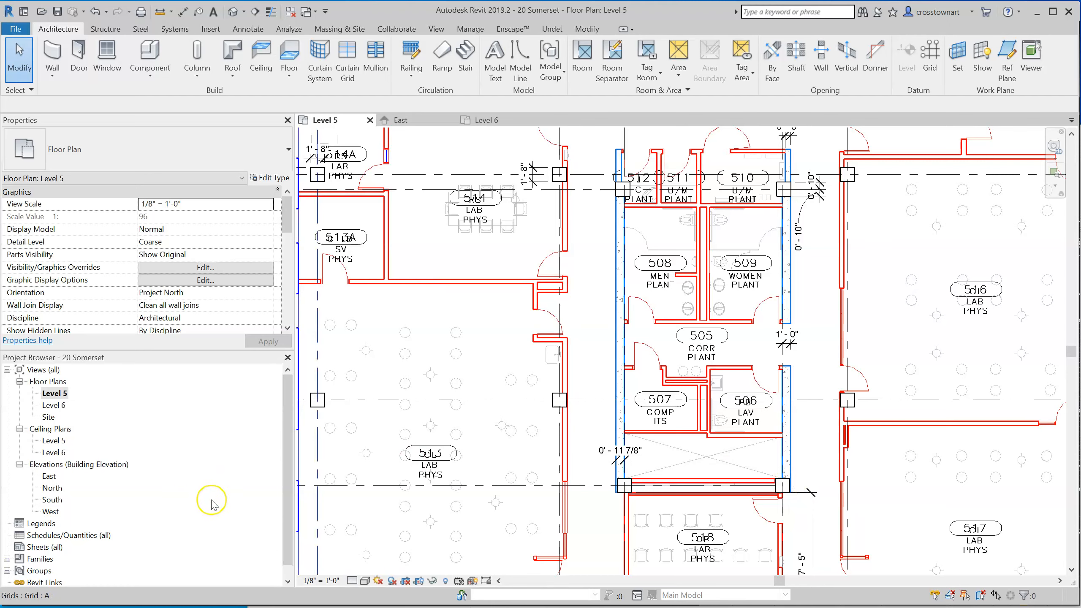
- Open the East elevation and examine the Level 5 and Level 6 heights
double_click(49, 394)
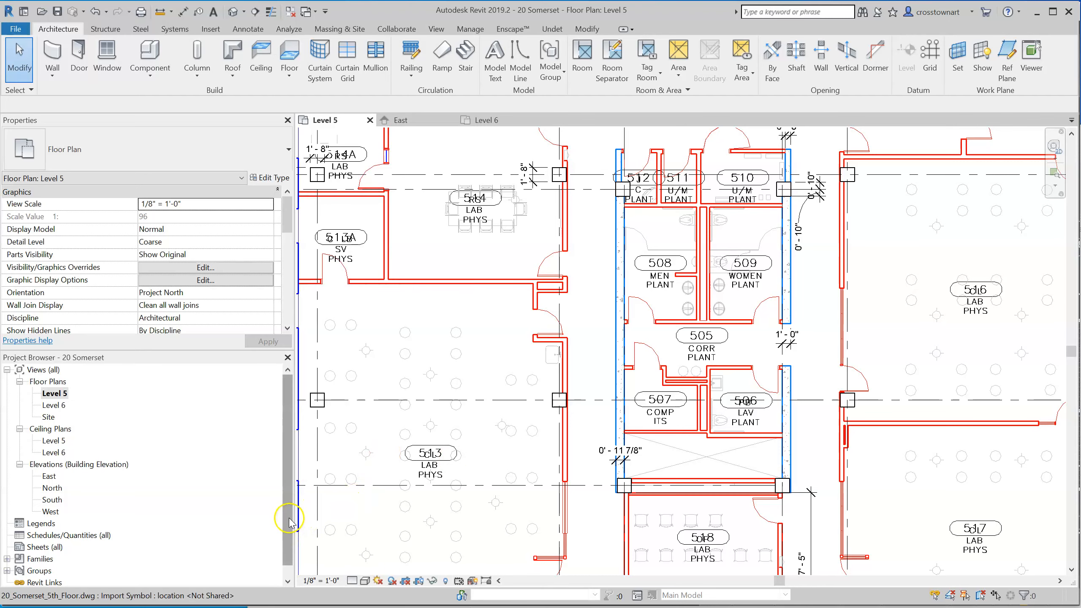
drag(290, 522, 290, 530)
click(49, 465)
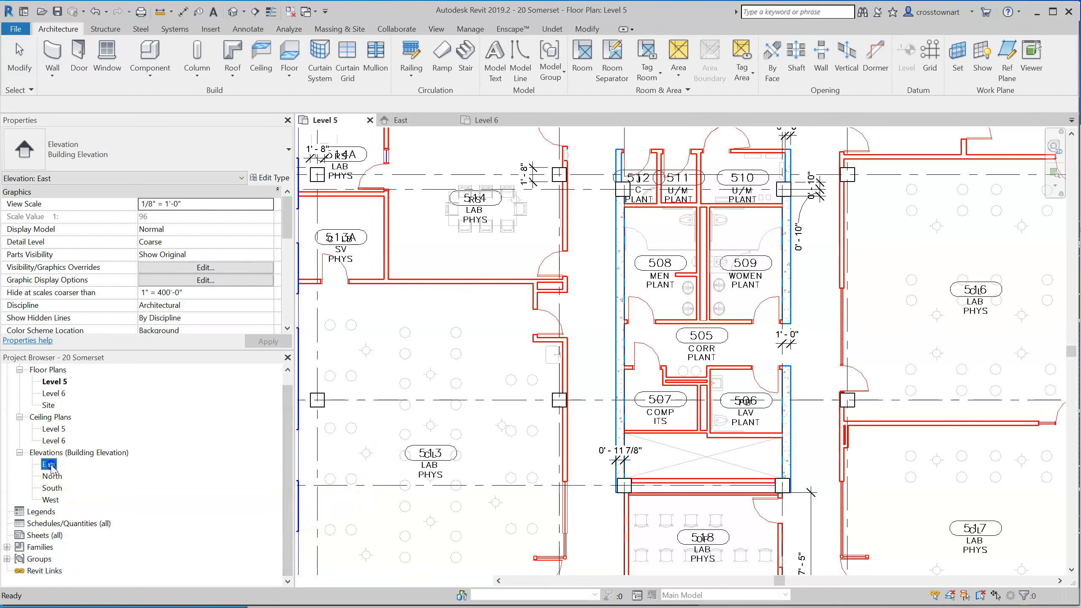
double_click(50, 465)
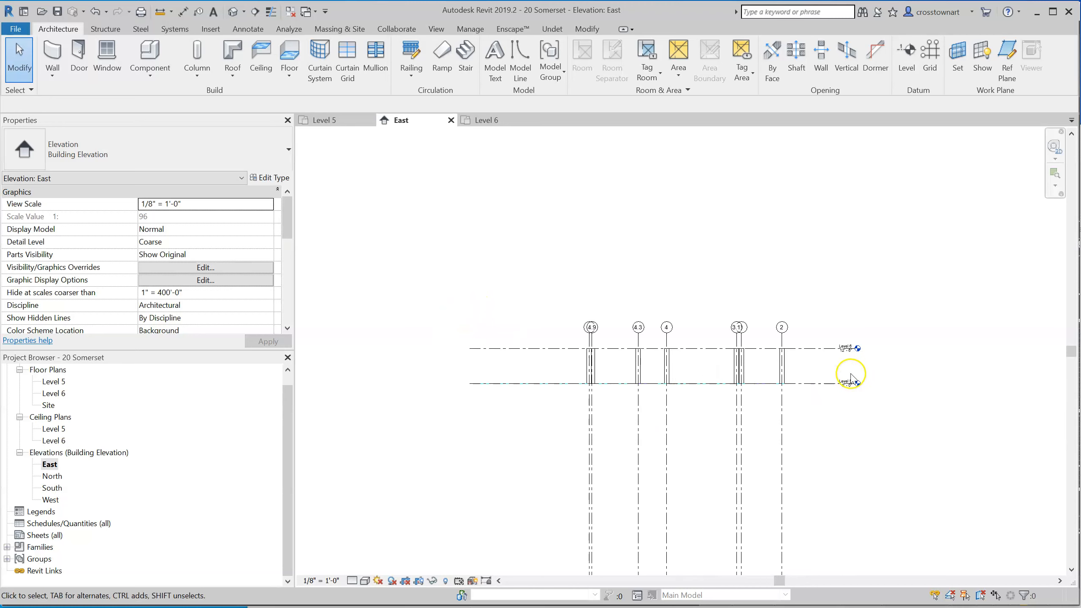
scroll(868, 392, up, 3)
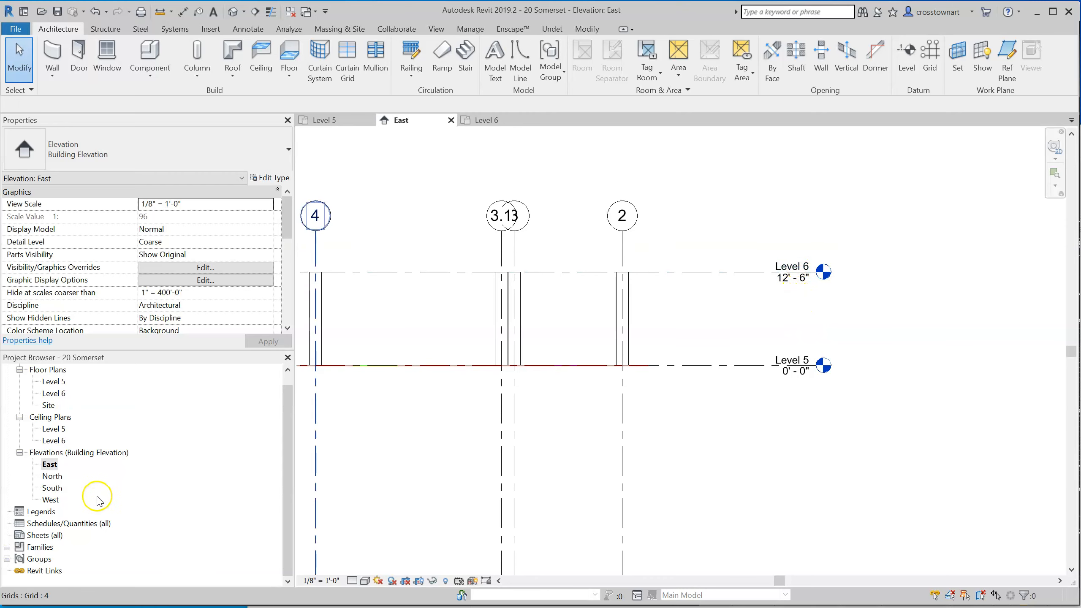
- Return to the Level 5 floor plan and start a wall using the Generic - 12" type
double_click(55, 382)
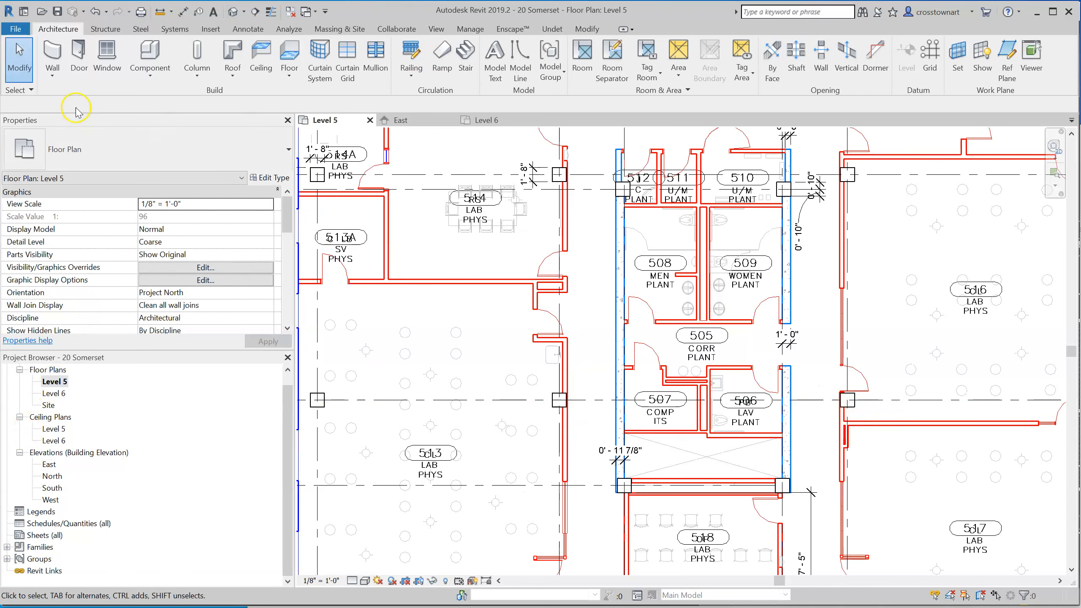
click(54, 57)
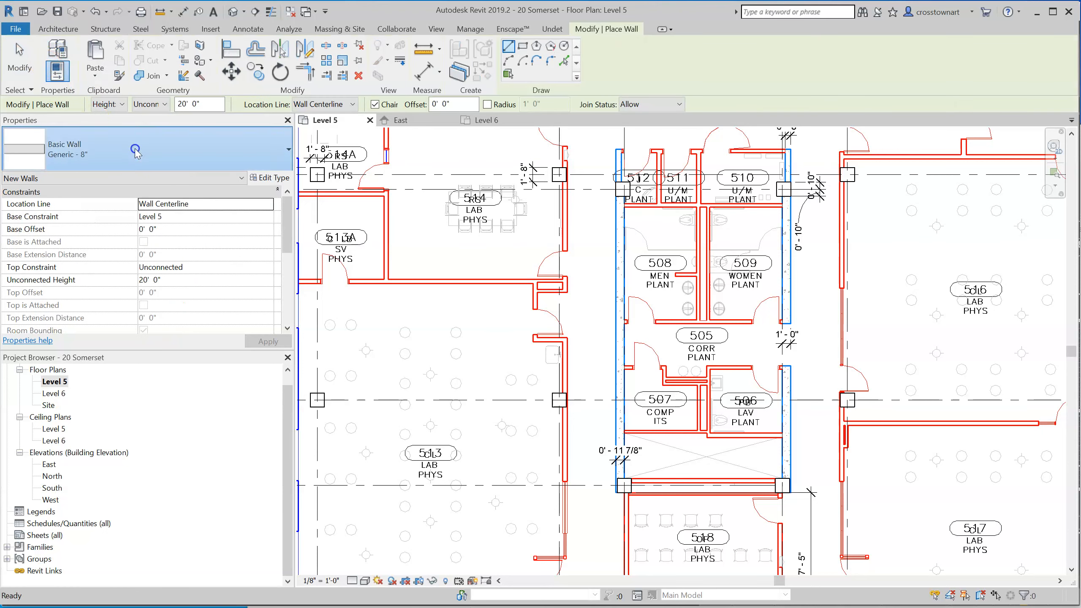
click(135, 150)
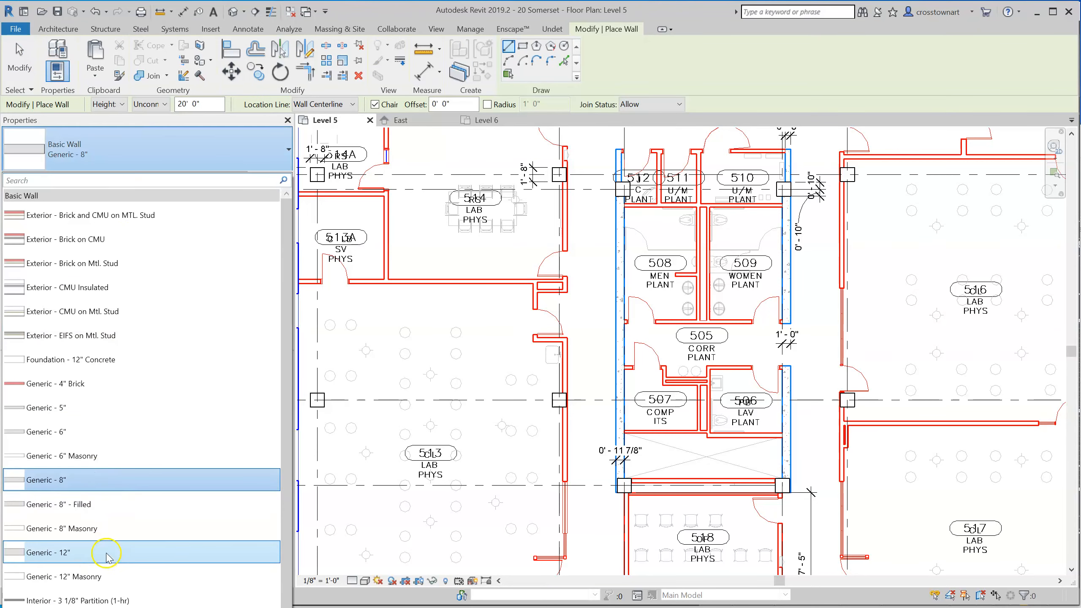
click(74, 553)
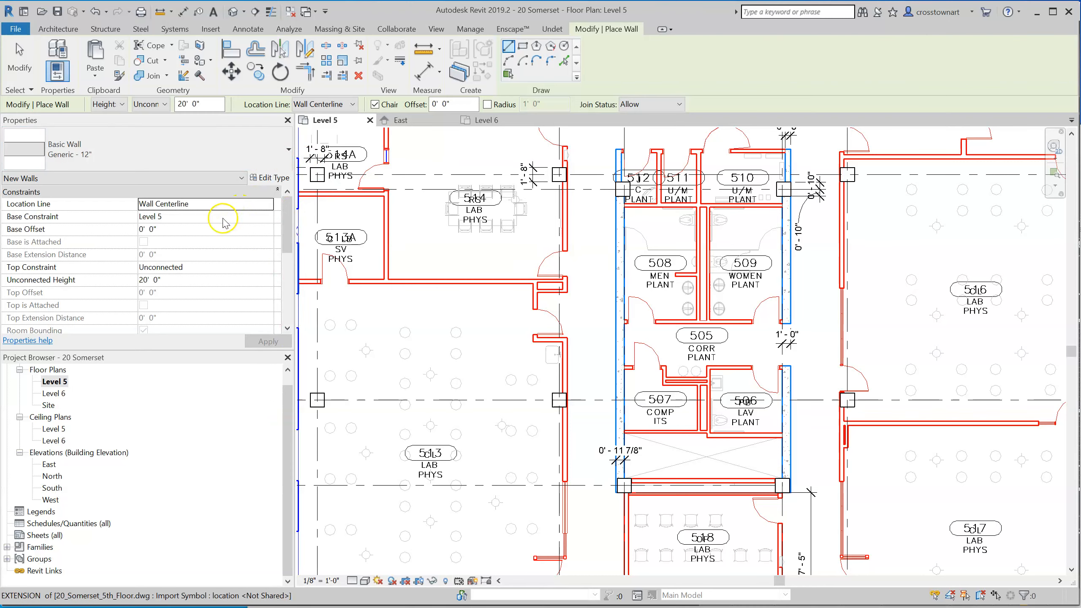
- Constrain the new wall's top up to Level 6 and set its location line to Finish Face: Exterior
click(230, 267)
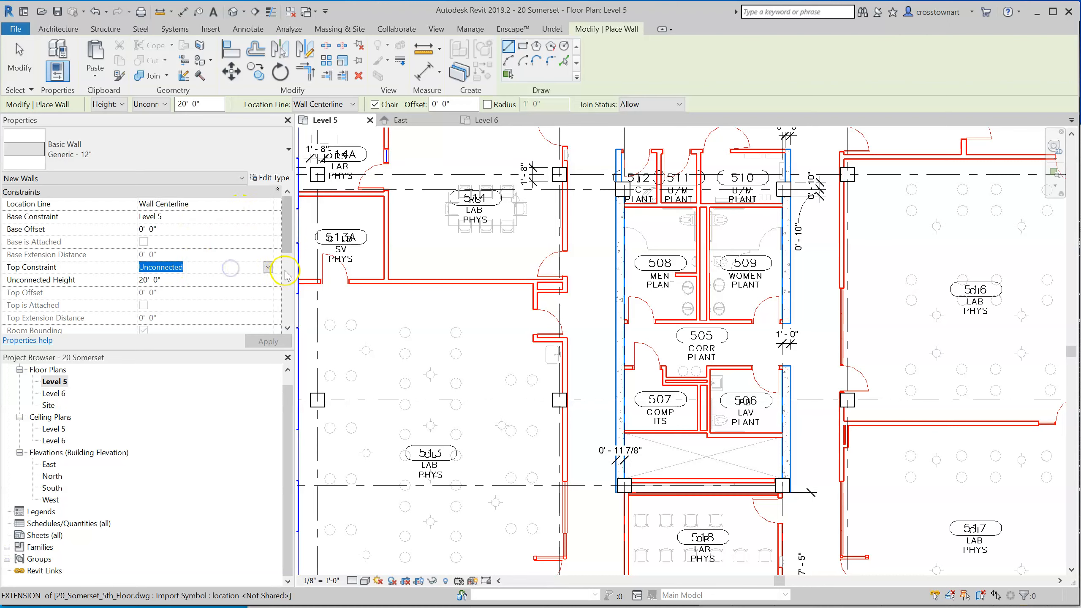
click(270, 267)
click(183, 301)
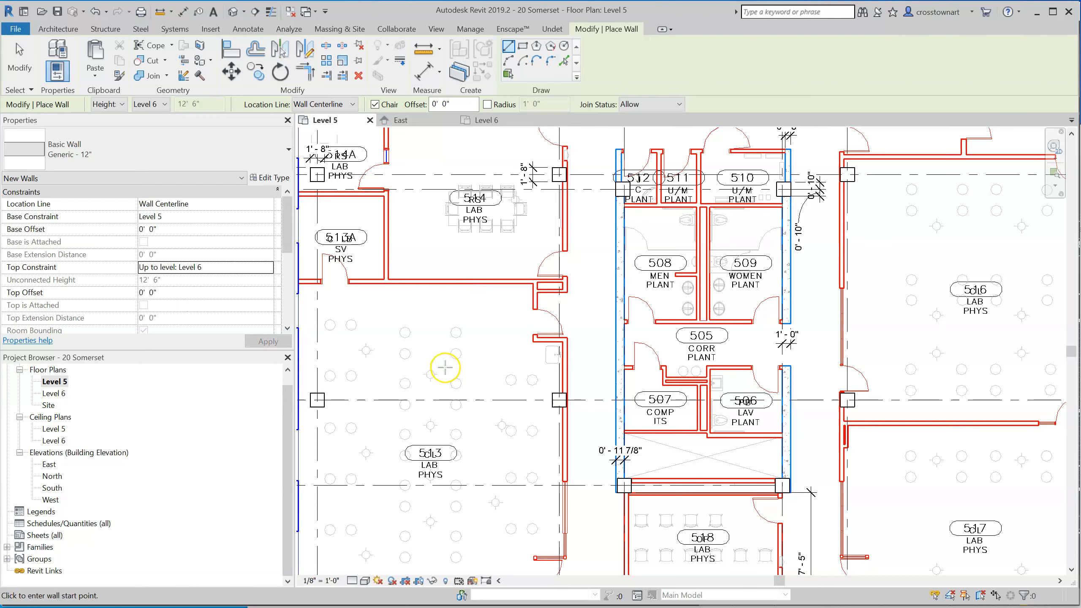
click(319, 104)
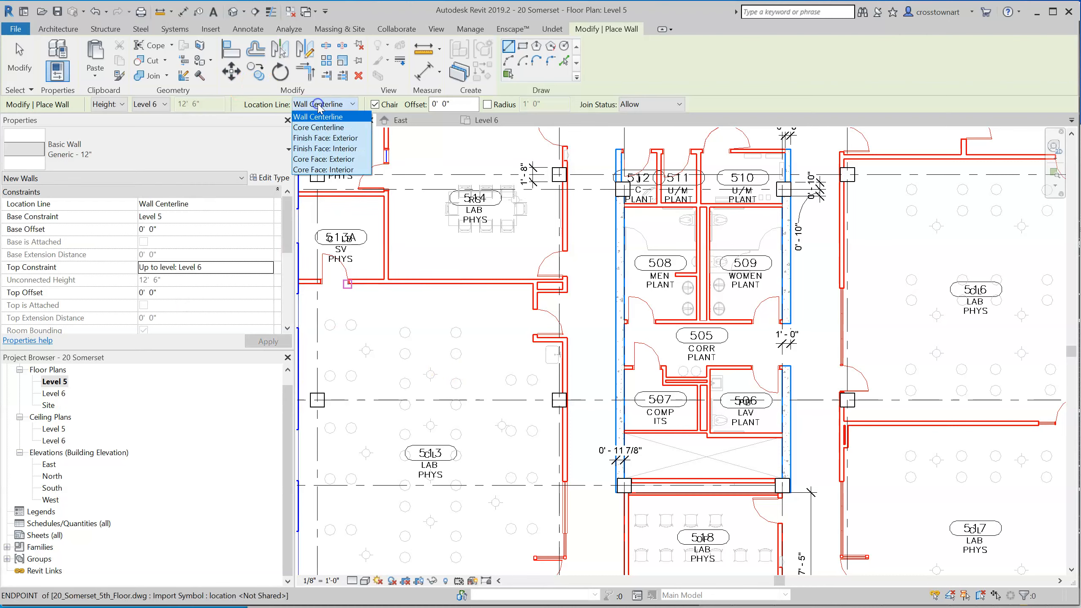
click(325, 137)
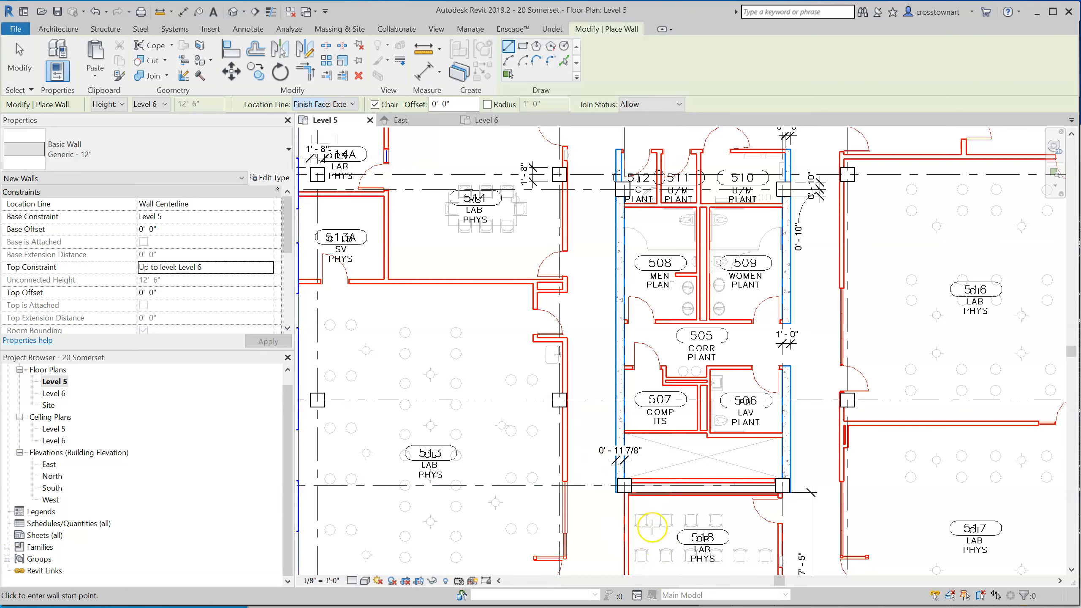
- Draw the core's west wall along its outer face, from the southwest column near room 518 north to the column beside room 512
scroll(651, 527, up, 3)
scroll(555, 466, up, 3)
click(555, 464)
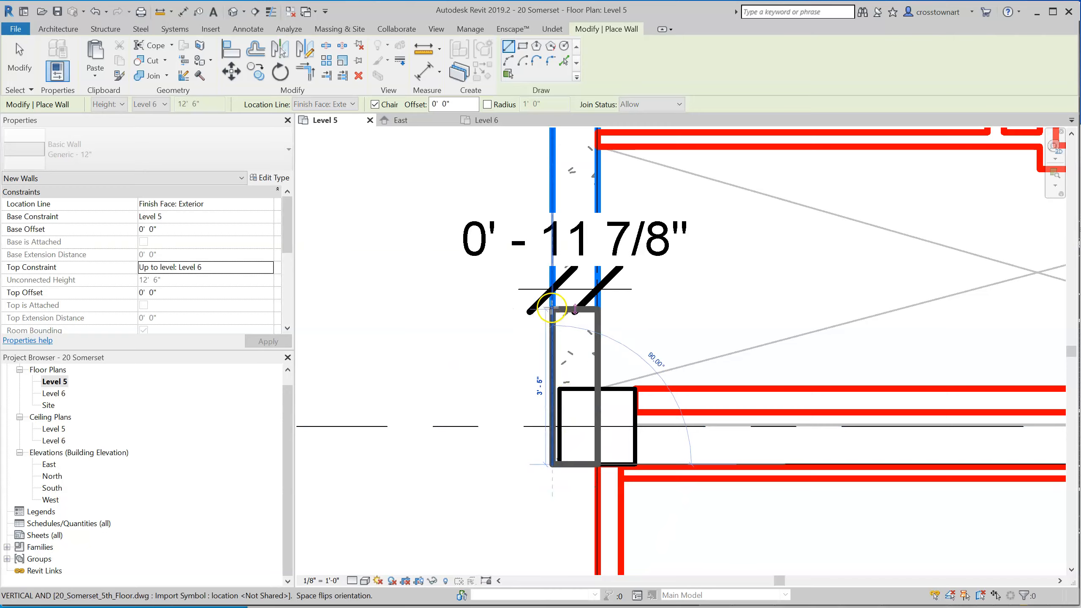
scroll(552, 307, down, 5)
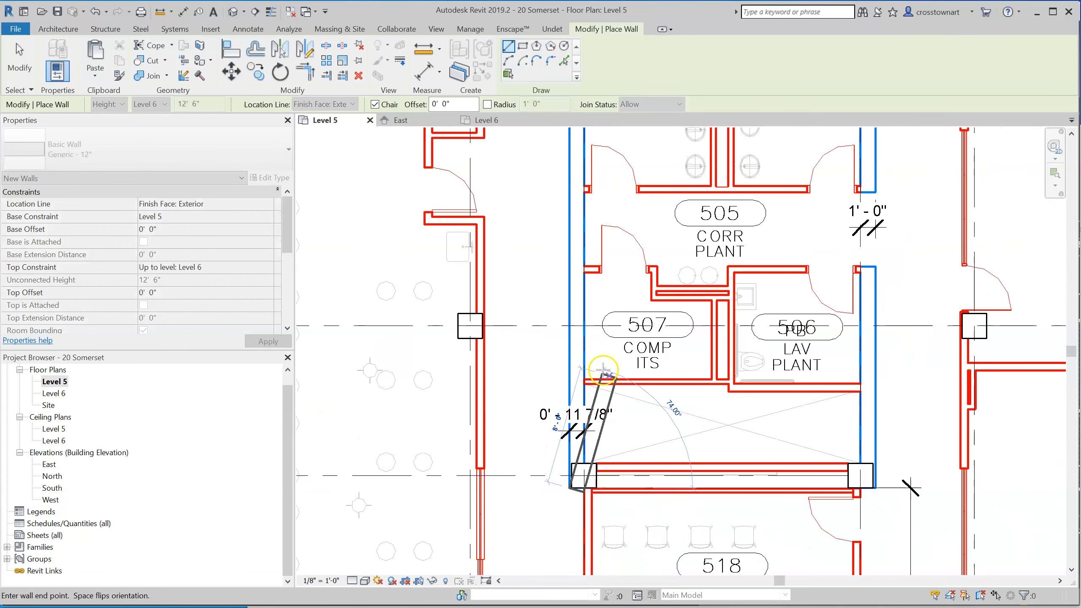
scroll(604, 356, down, 2)
scroll(587, 366, down, 2)
scroll(579, 208, up, 4)
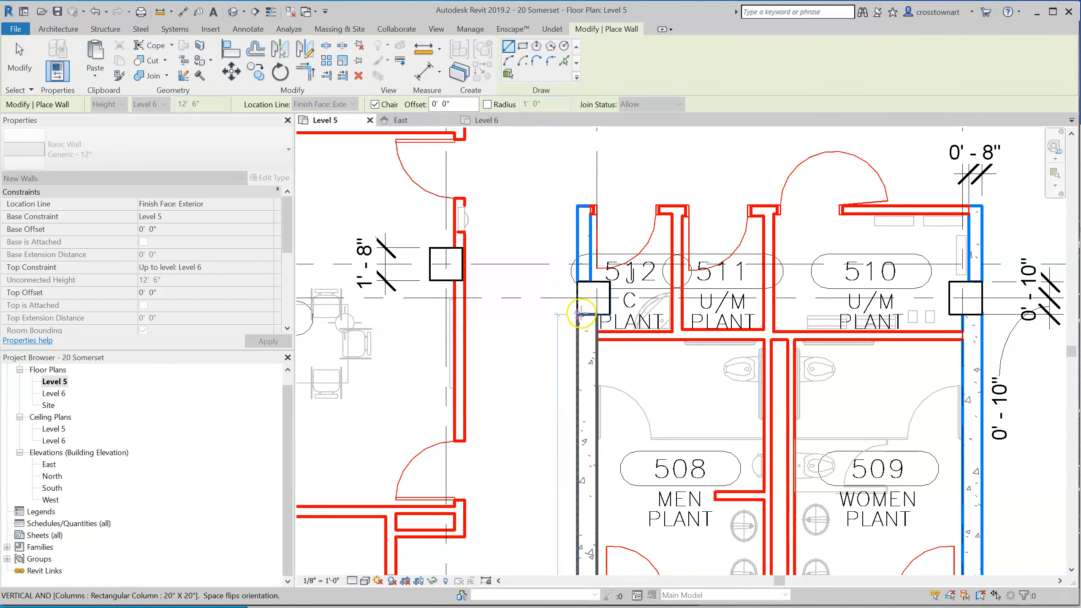
scroll(581, 314, up, 4)
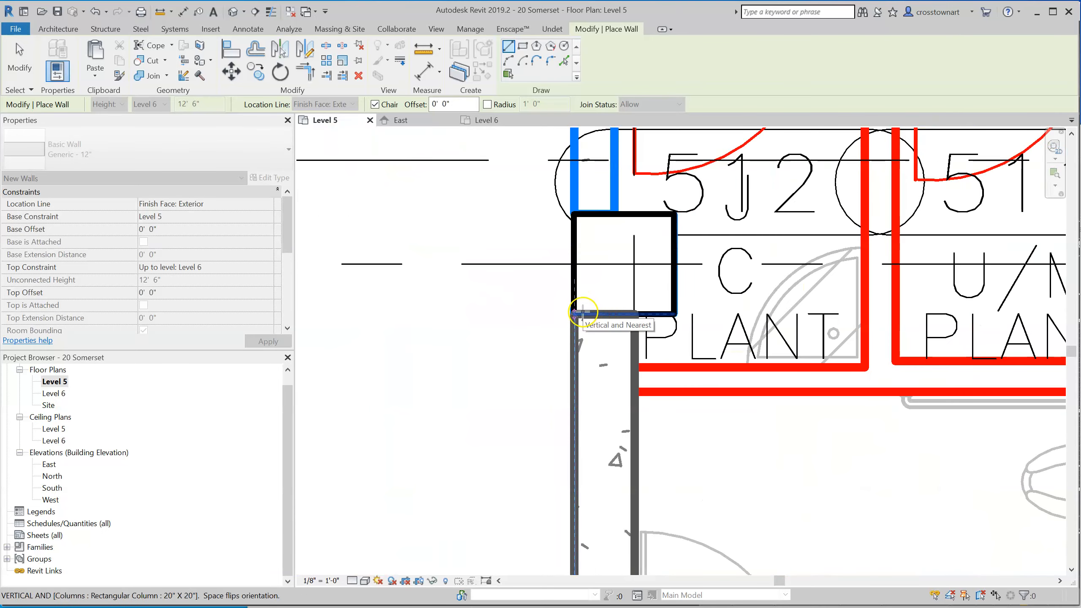
click(581, 314)
key(Escape)
- Draw the core's east wall about 15'-0" long, from the column beside room 510 south to the corridor 505 opening
scroll(420, 240, down, 3)
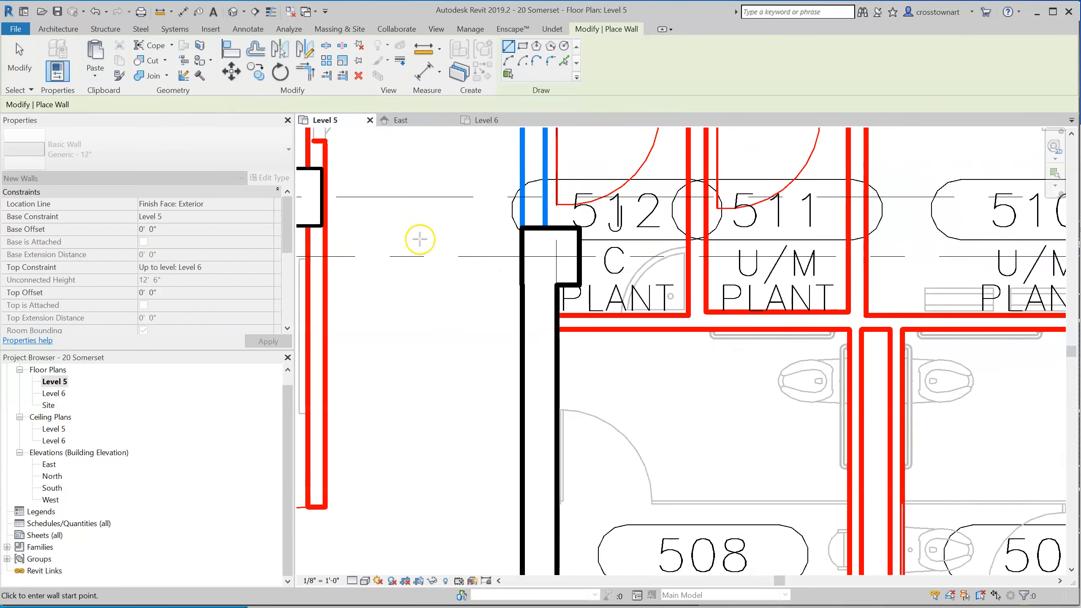
scroll(420, 239, down, 2)
scroll(507, 164, down, 1)
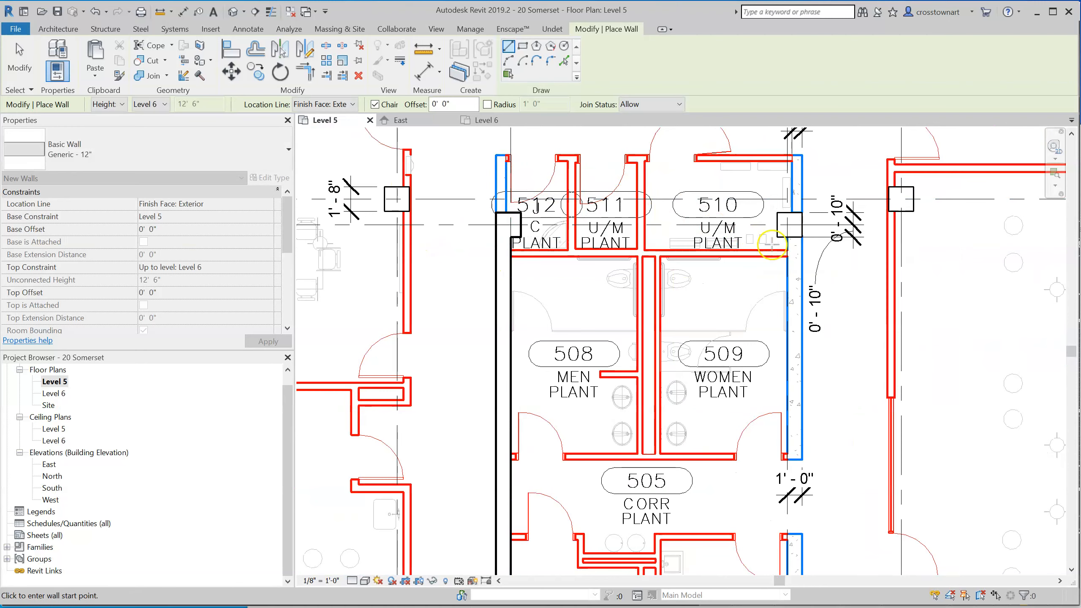
click(802, 237)
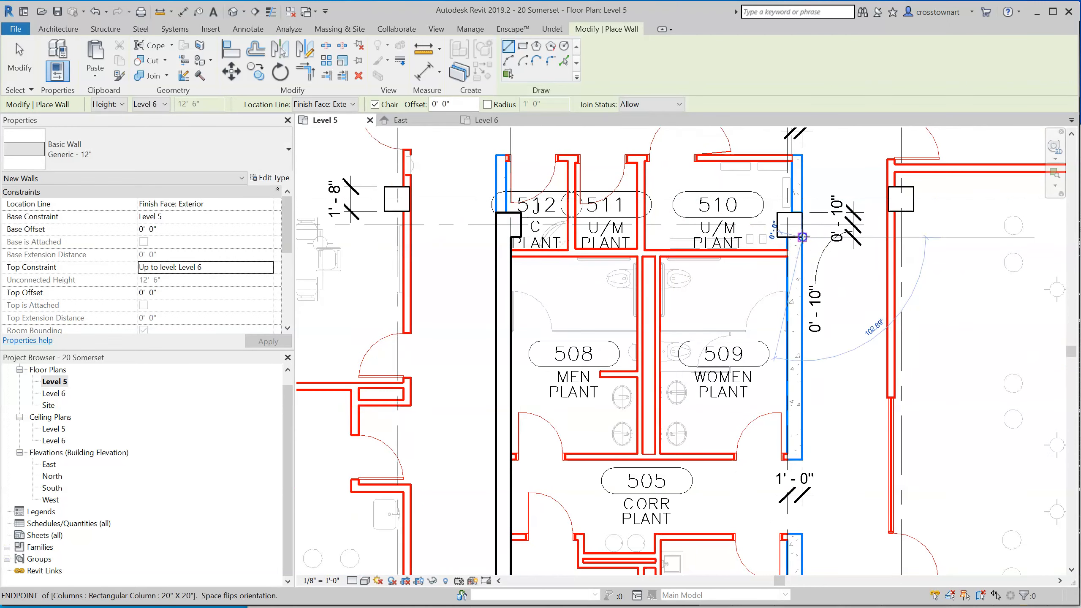
scroll(795, 234, down, 2)
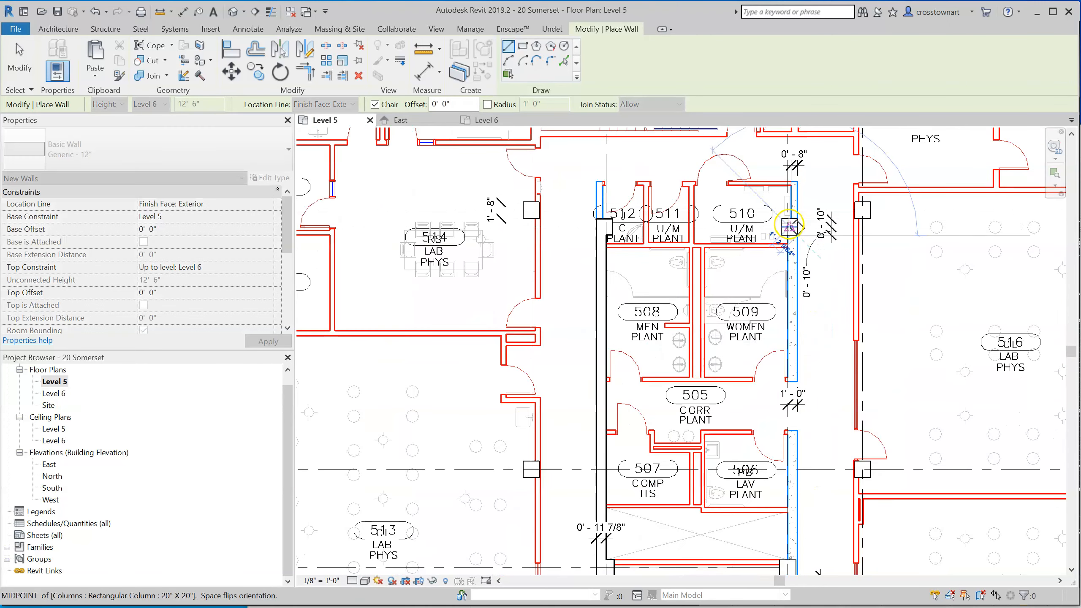
scroll(792, 452, up, 2)
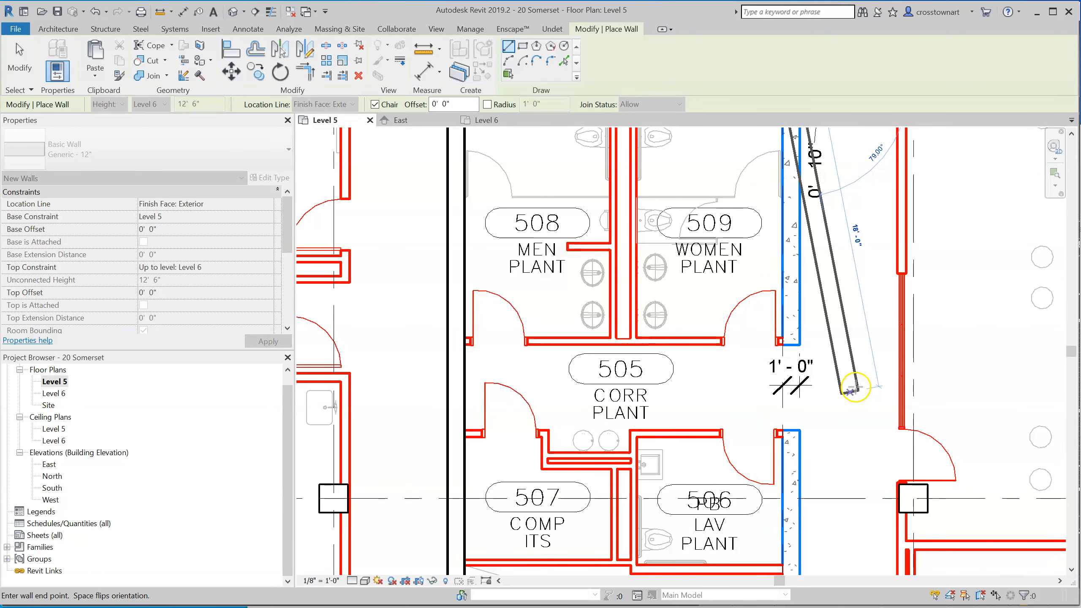
click(803, 342)
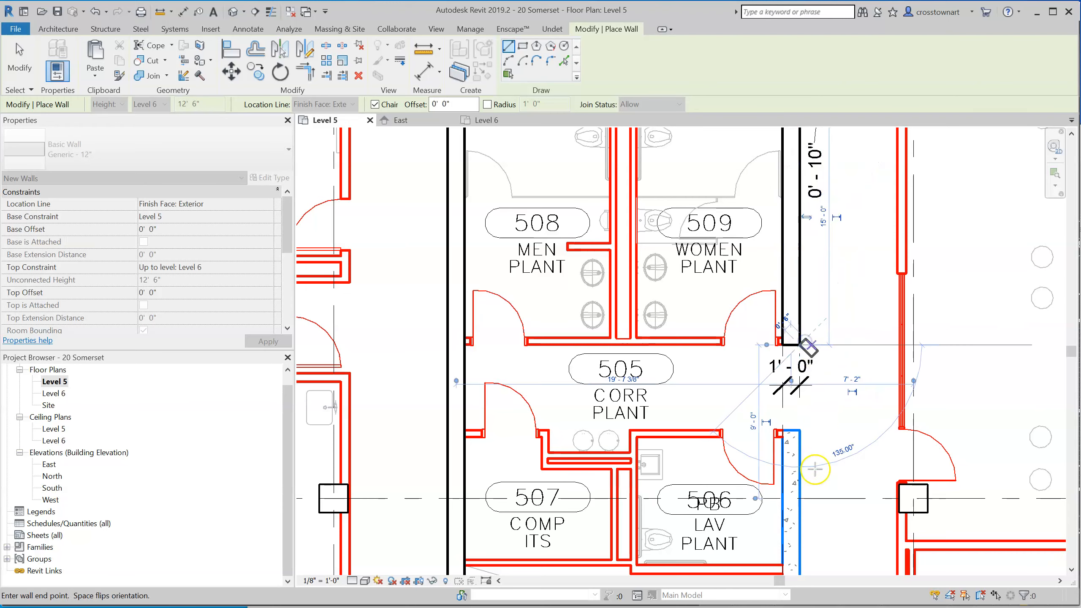
key(Escape)
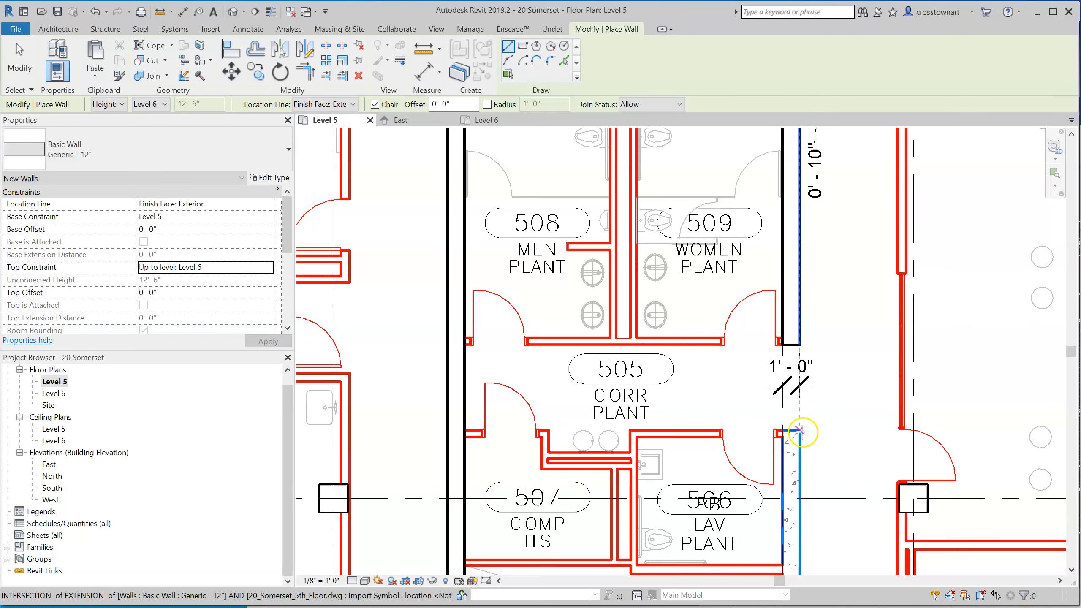
- Draw the remaining east core wall about 14'-11" long, from the south side of the corridor 505 opening to the core's southeast column
click(800, 430)
click(797, 452)
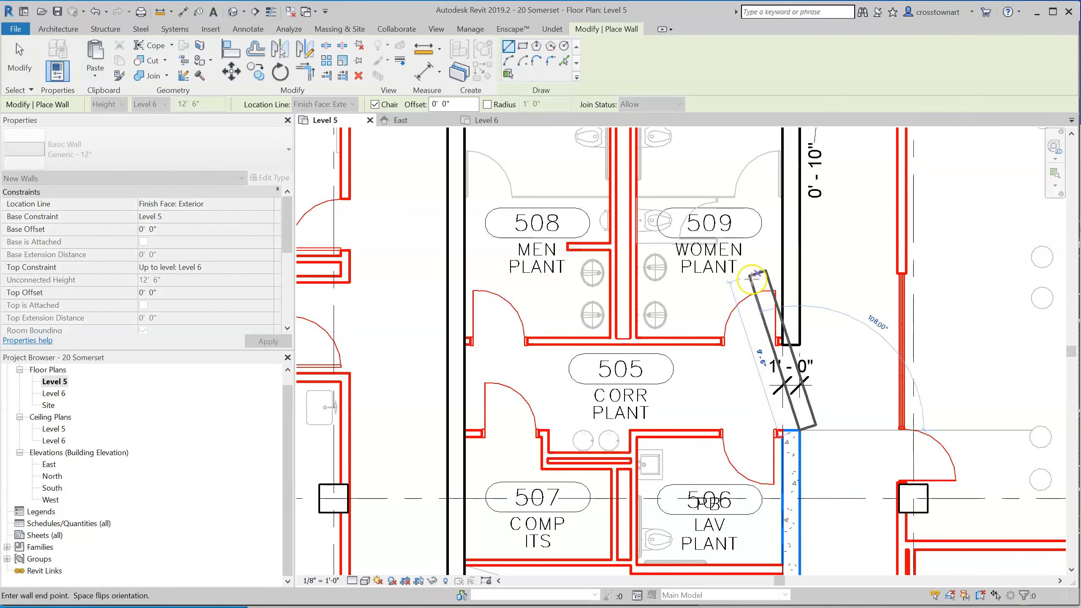
scroll(751, 189, down, 4)
scroll(762, 385, up, 4)
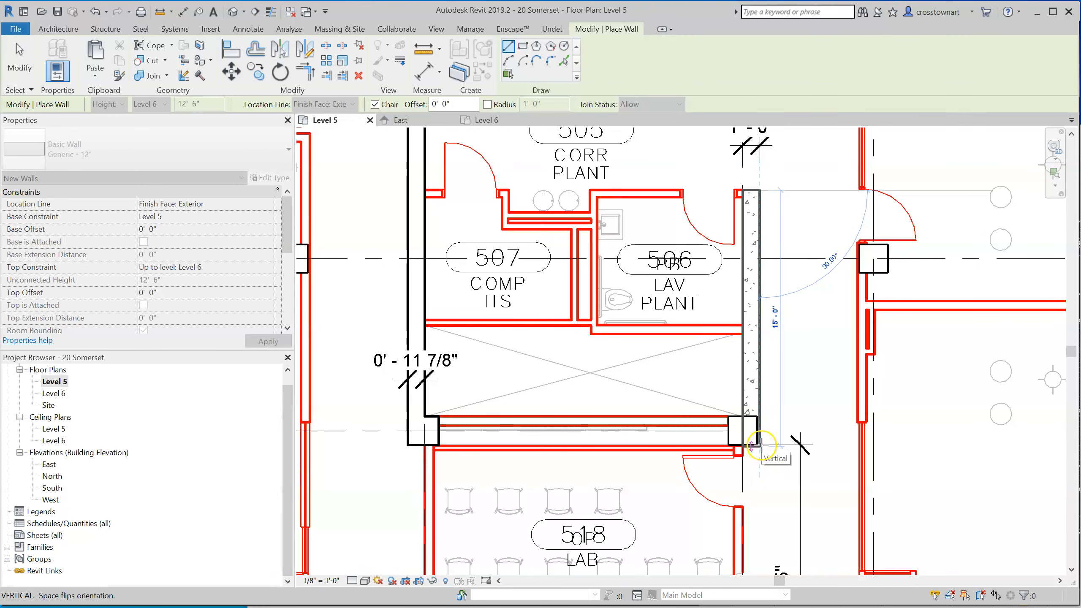
scroll(758, 443, up, 3)
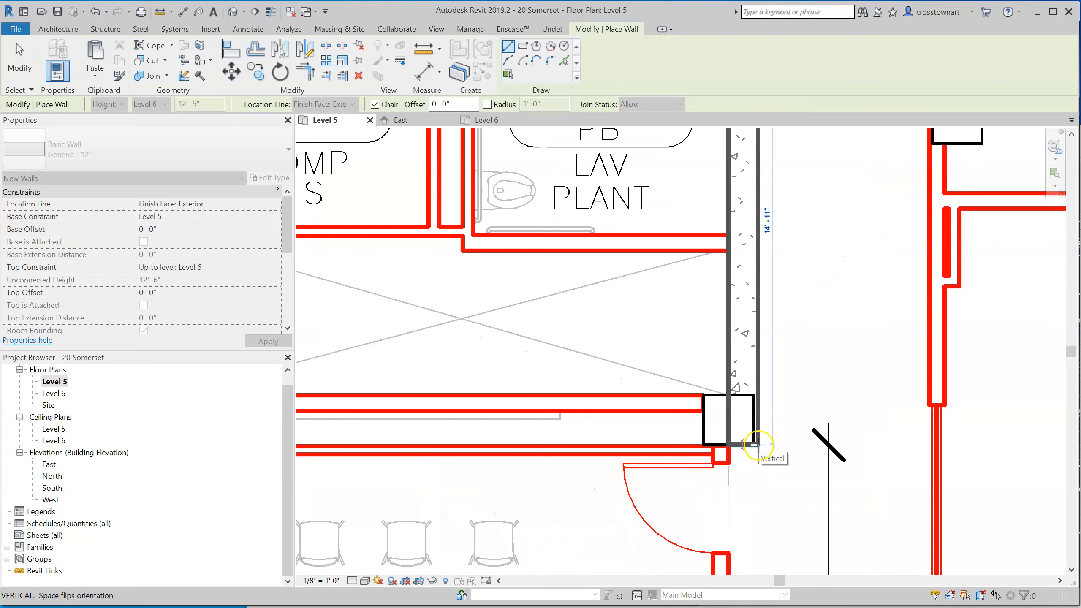
click(744, 445)
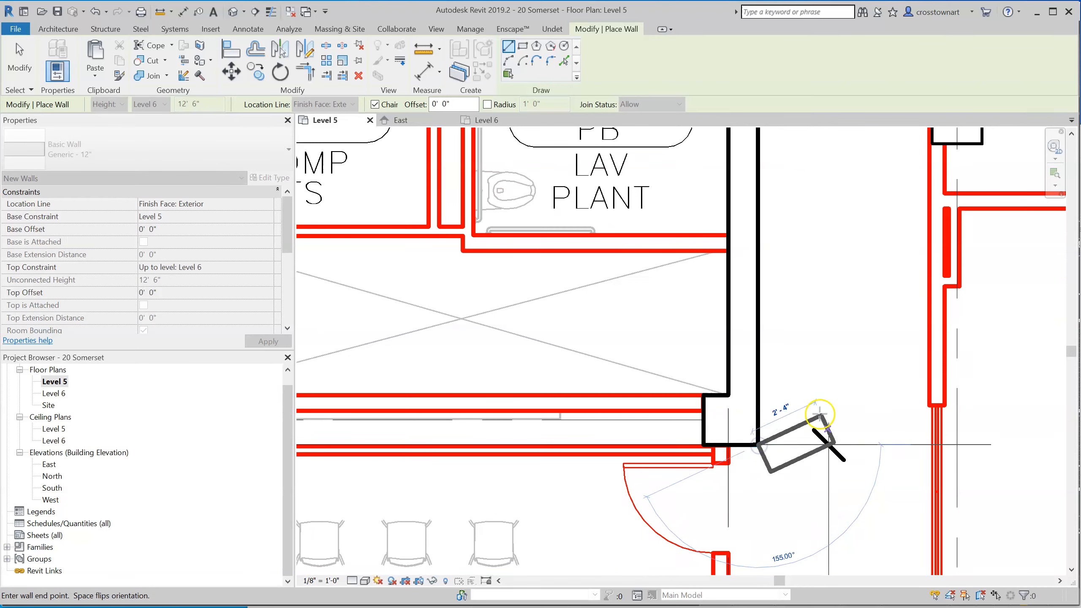
key(Escape)
- Draw the 12-inch wall on the north side of stair 502, from the southwest column of lab 513 east to the column near grid 5
scroll(779, 472, down, 2)
scroll(762, 476, down, 2)
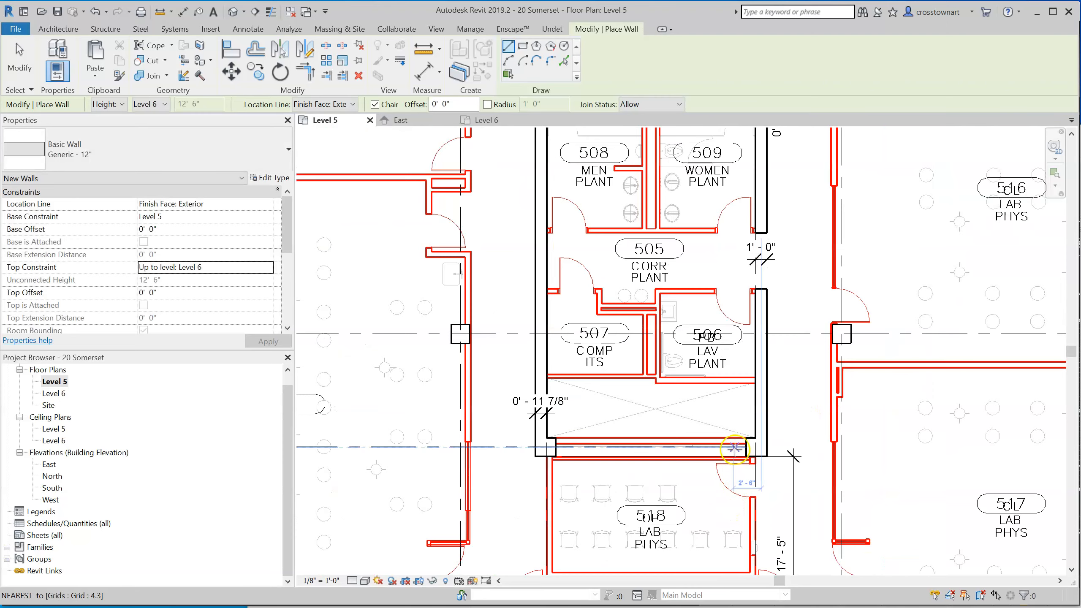
scroll(761, 404, down, 3)
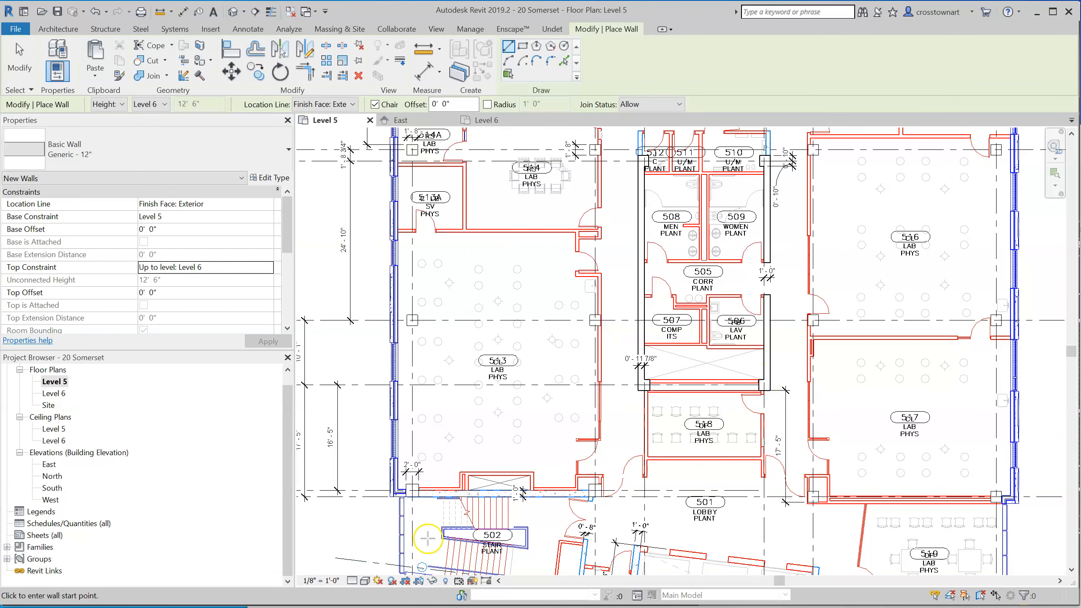
scroll(419, 496, up, 4)
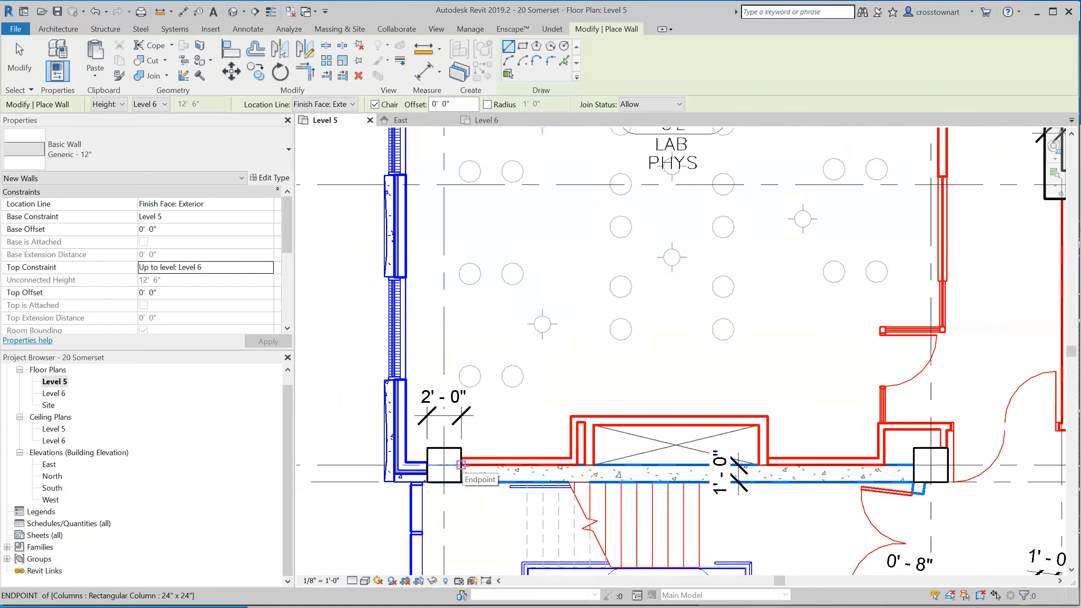
click(461, 464)
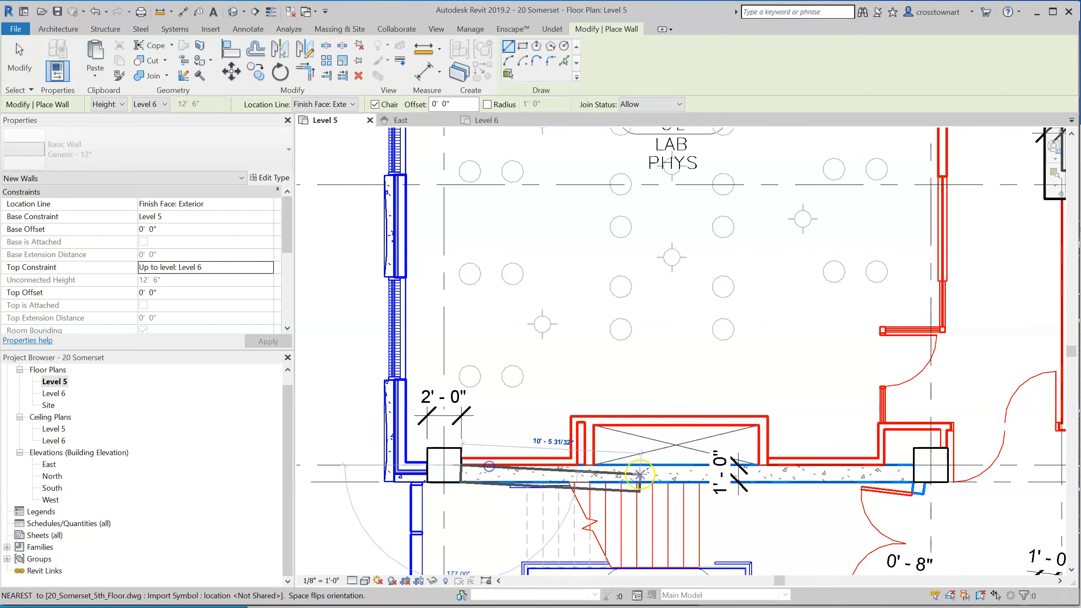
click(914, 465)
scroll(511, 323, down, 3)
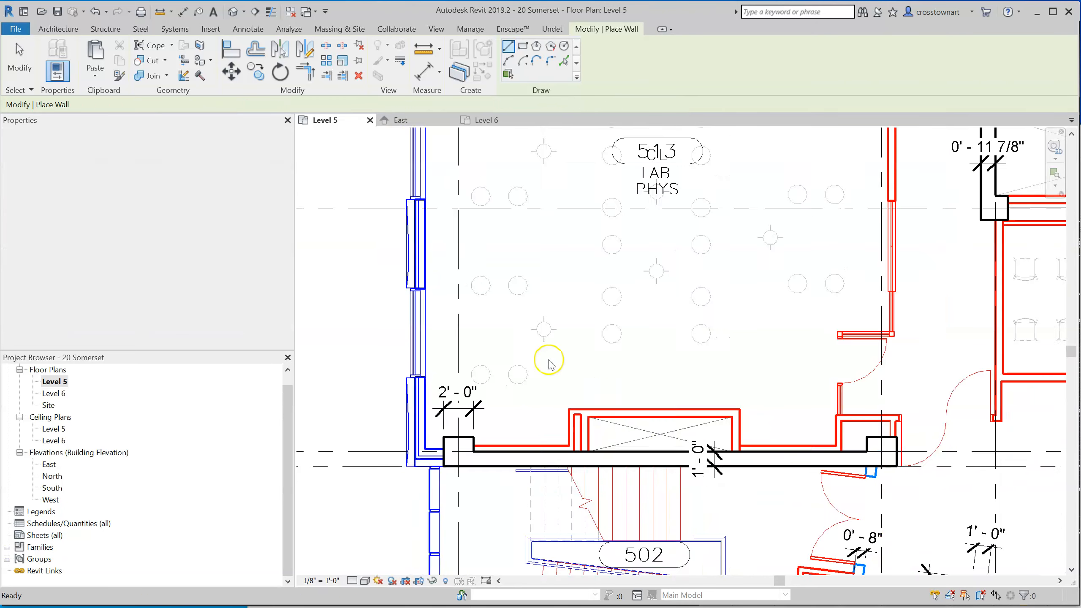
key(Escape)
- Draw a short return wall from the column between lab 514C and stair 503 north to the outer corner of the imported concrete wall
scroll(478, 495, down, 4)
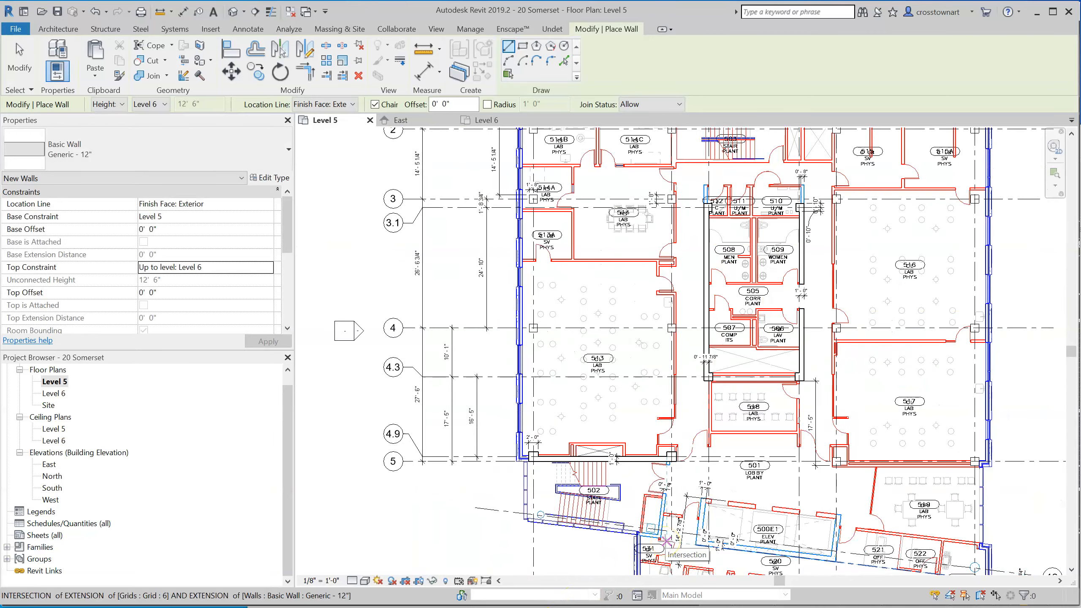
scroll(667, 542, down, 2)
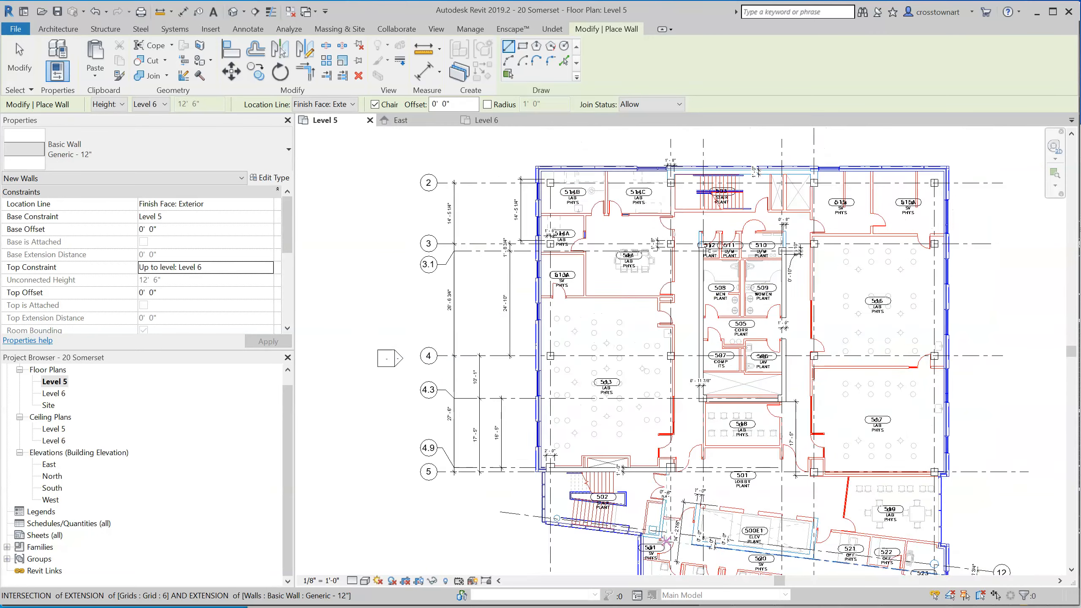
scroll(674, 207, up, 3)
scroll(671, 213, up, 5)
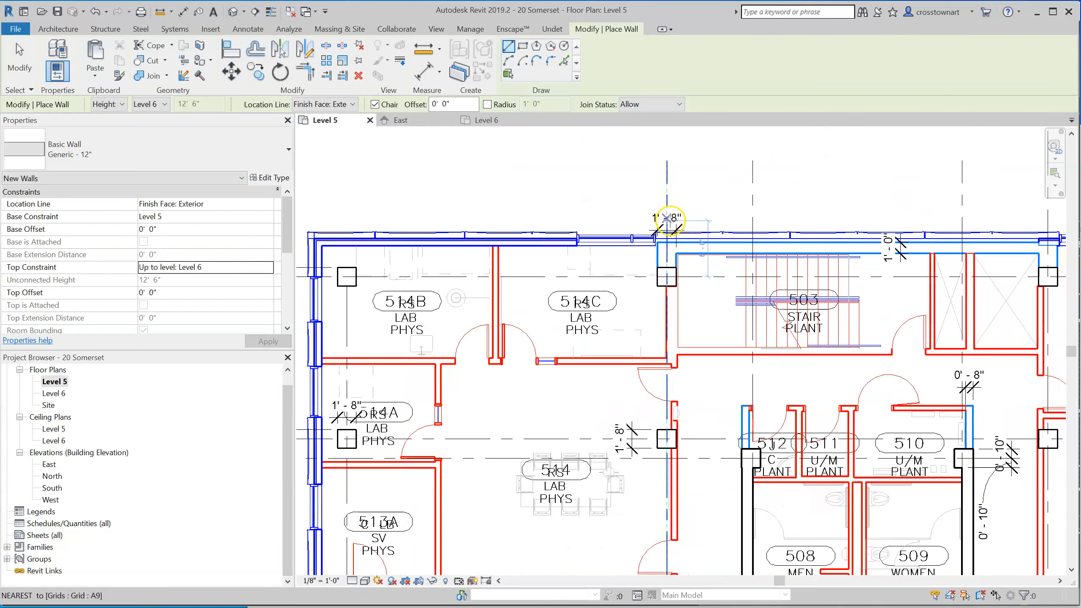
scroll(611, 241, down, 1)
scroll(341, 307, down, 1)
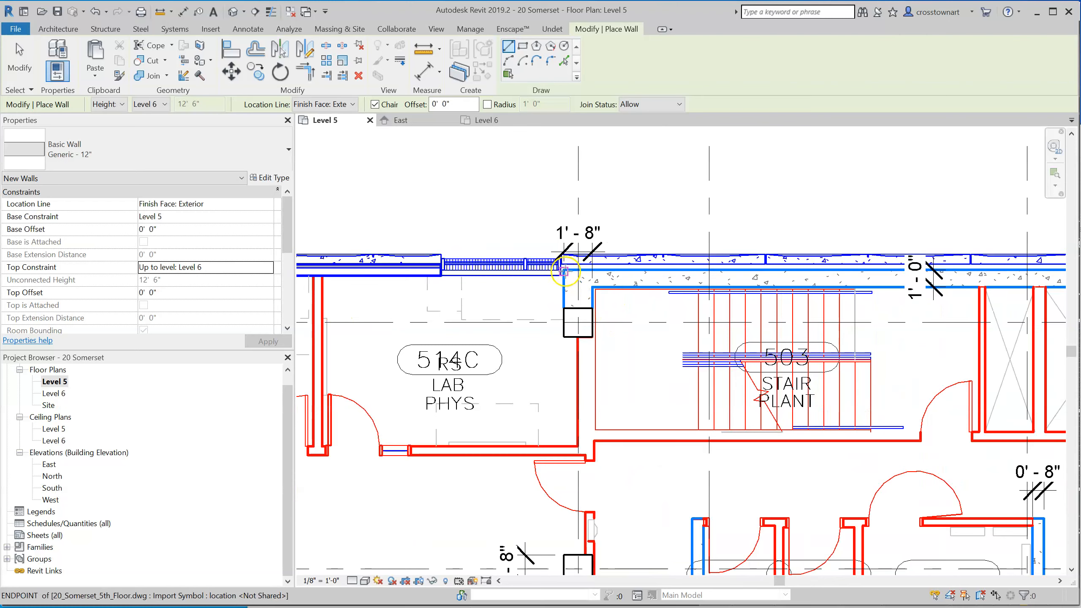
click(562, 269)
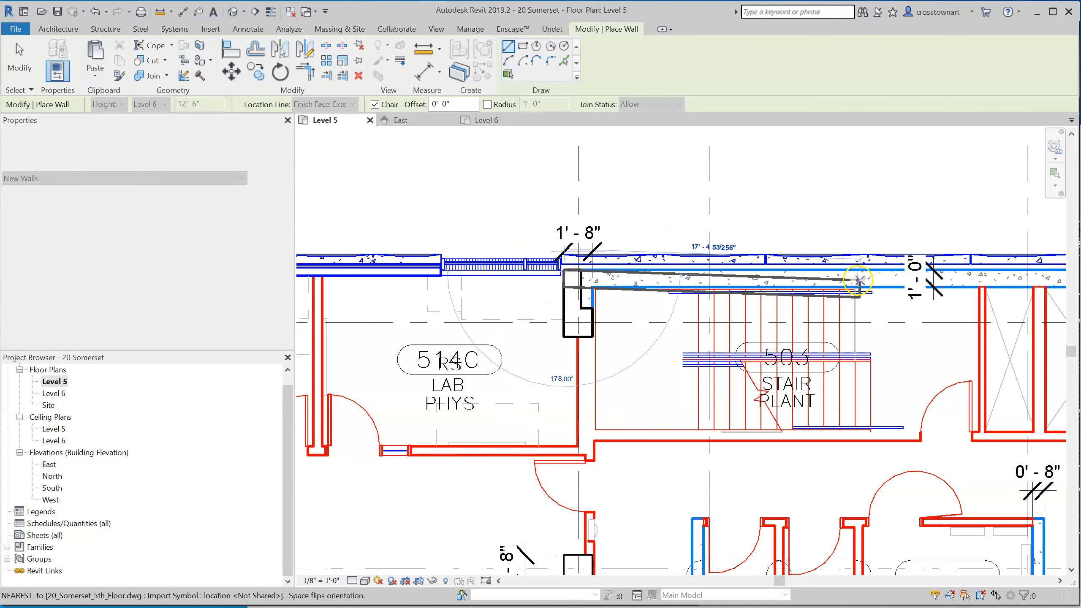
- Continue the wall east along the north side of stair 503 and the shafts, returning south to the column beside room 515
scroll(887, 269, down, 3)
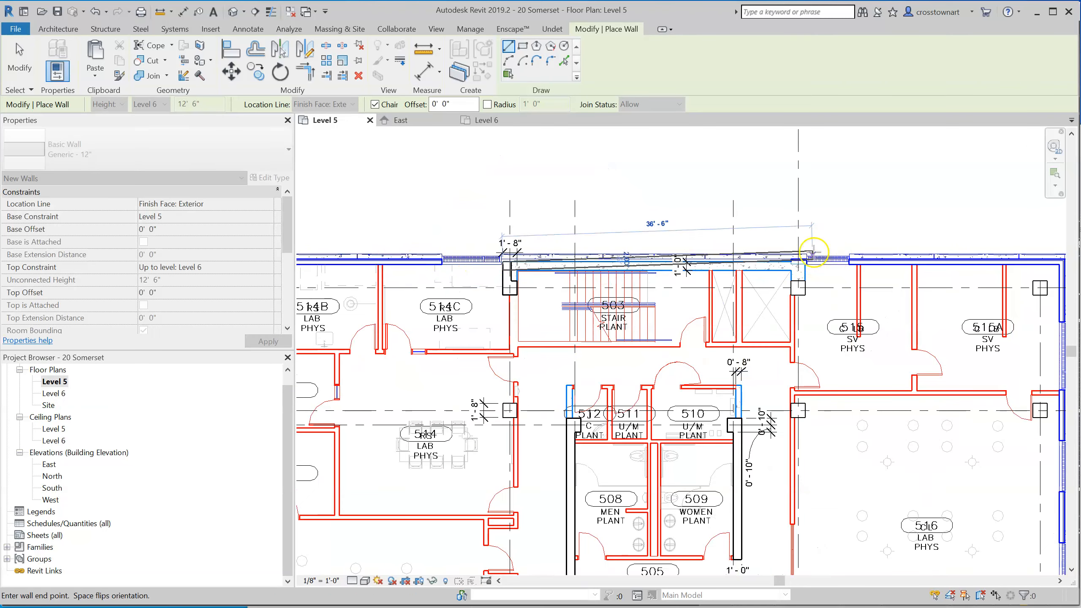
scroll(804, 260, up, 3)
scroll(803, 260, up, 2)
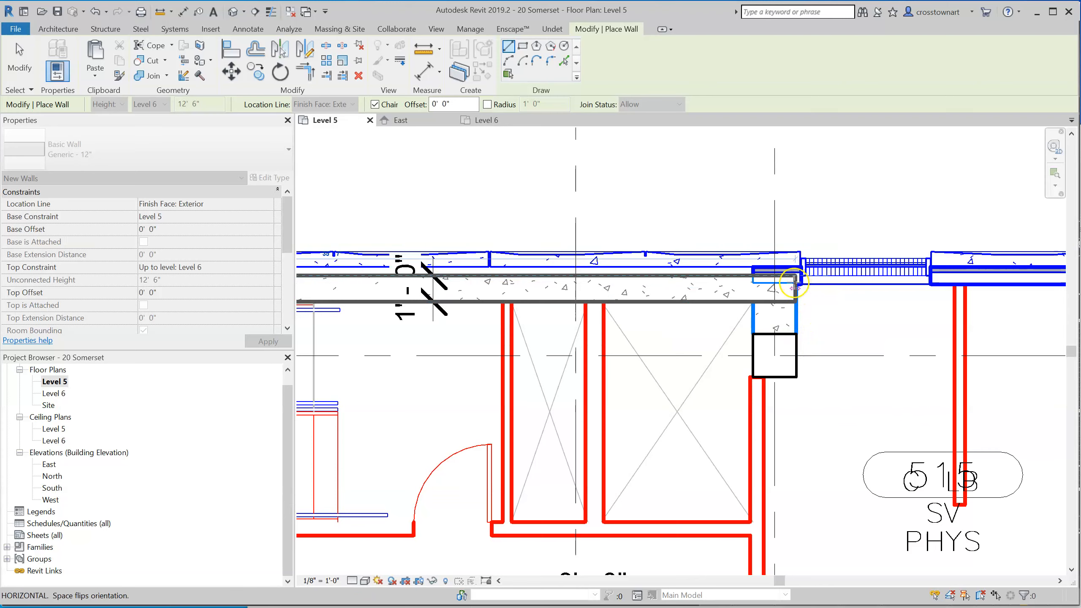
click(793, 289)
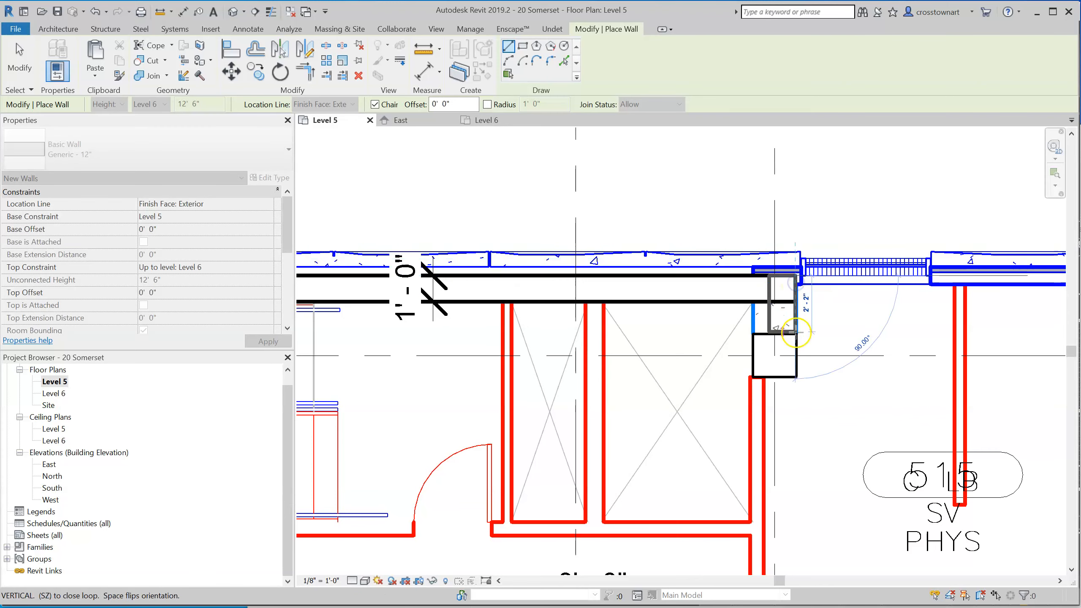
click(795, 334)
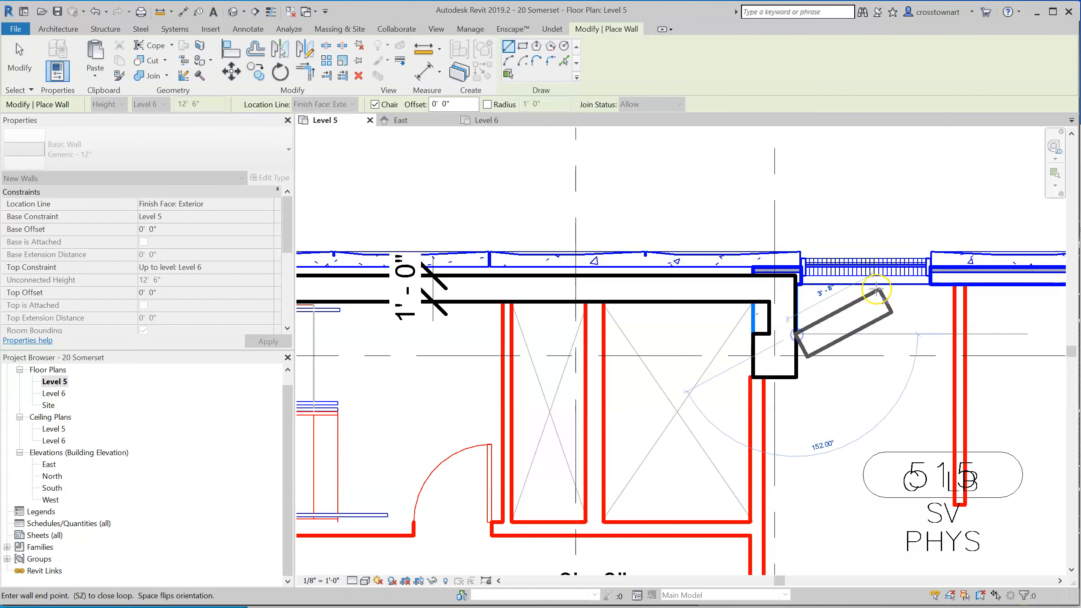
key(Escape)
scroll(928, 393, down, 2)
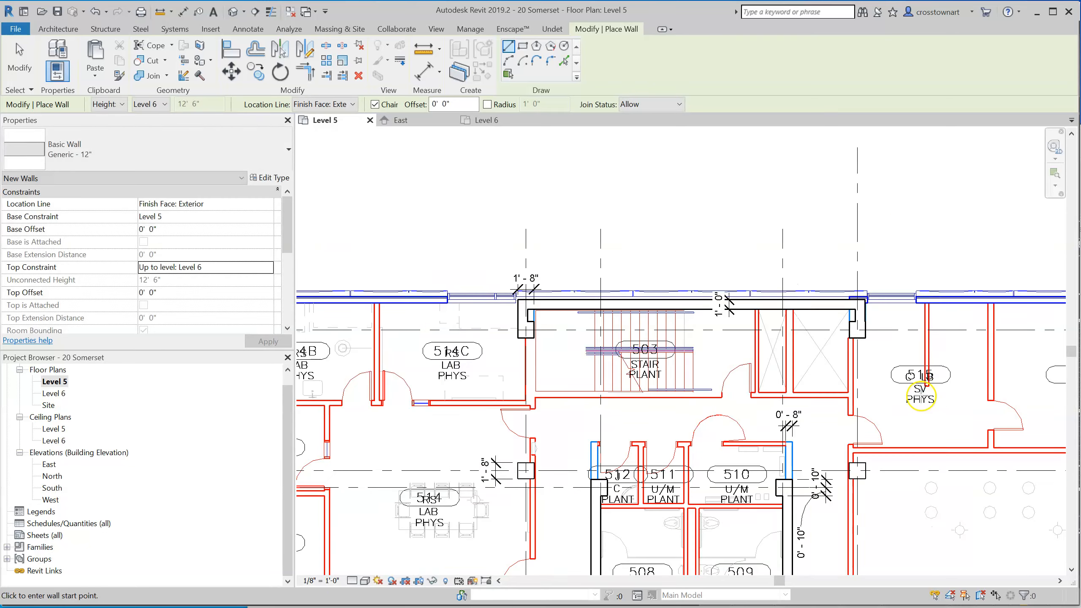
- Duplicate the wall type of the short west return wall beside room 514C as Generic - 20"
click(34, 64)
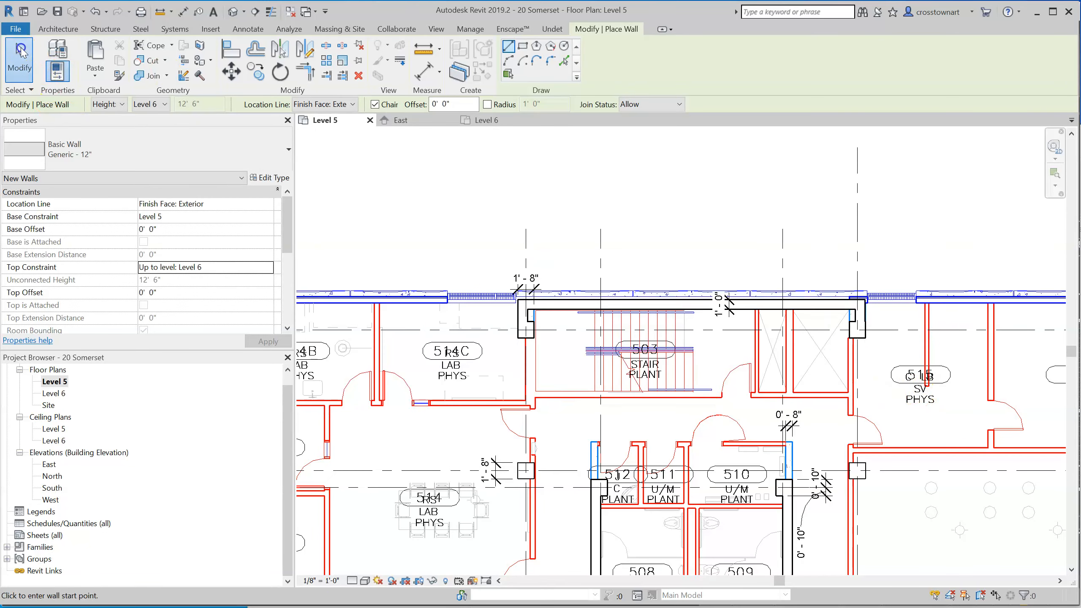
scroll(527, 320, up, 2)
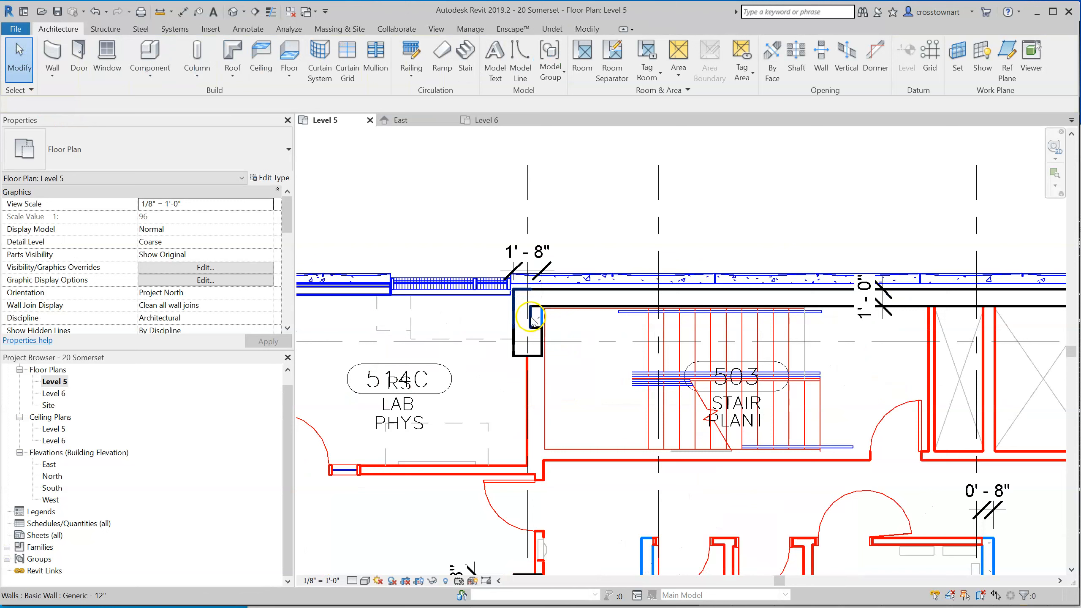
click(527, 320)
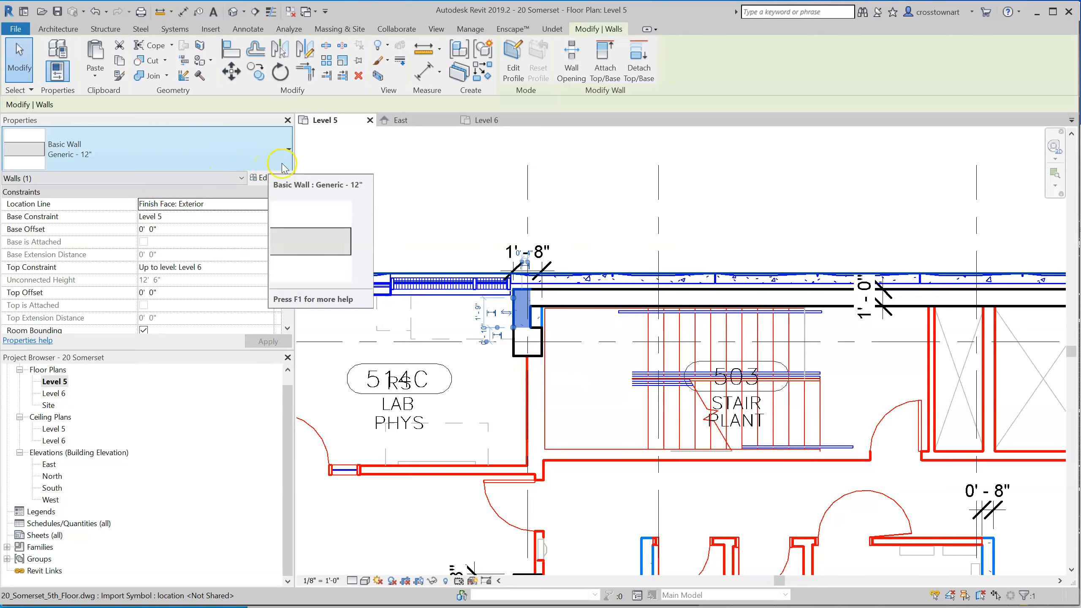
click(276, 178)
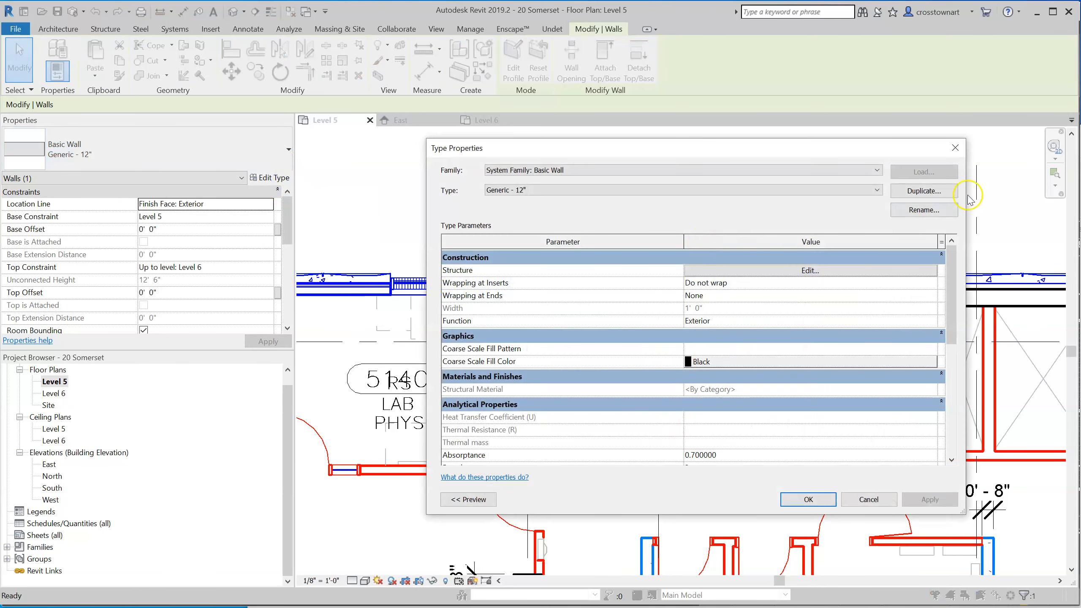
click(924, 190)
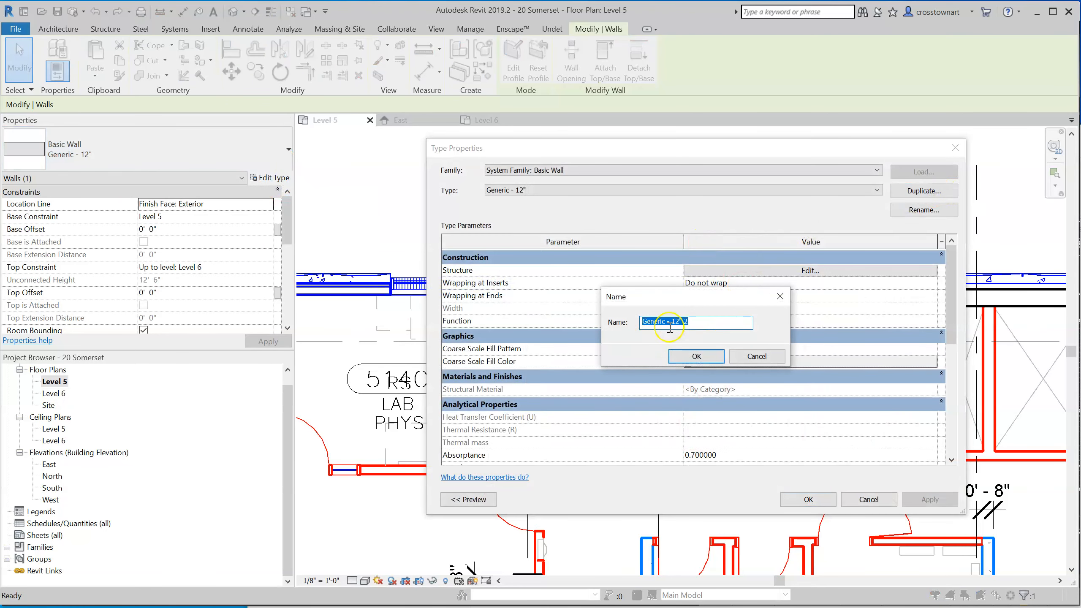
key(BackSpace)
click(696, 356)
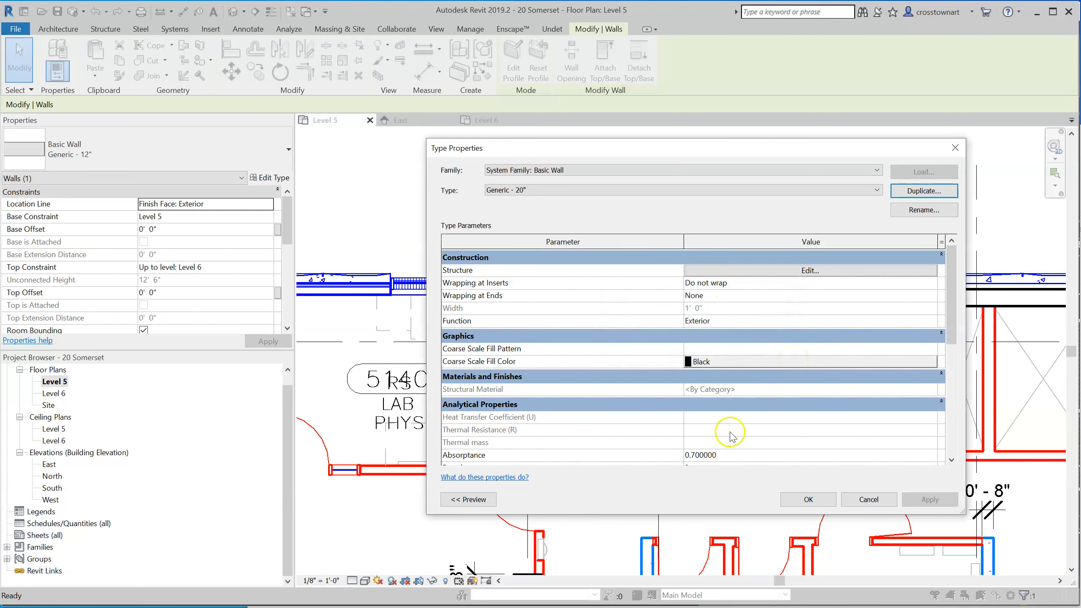
- Set the structure layer thickness of the Generic - 20" wall type to 1' 8" and apply it
scroll(756, 431, down, 1)
scroll(742, 319, up, 1)
click(789, 273)
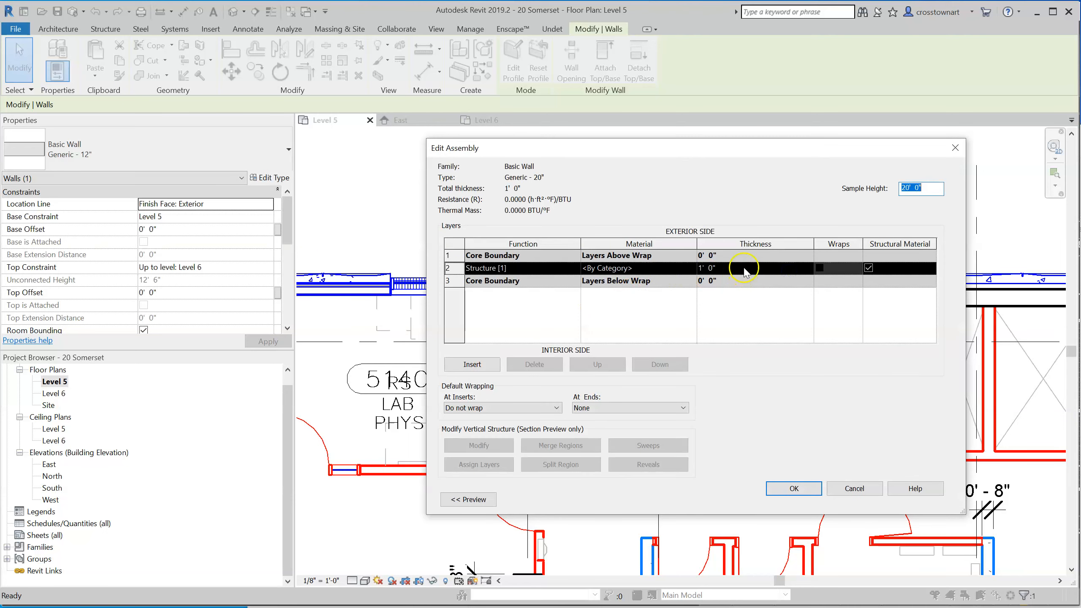
click(745, 268)
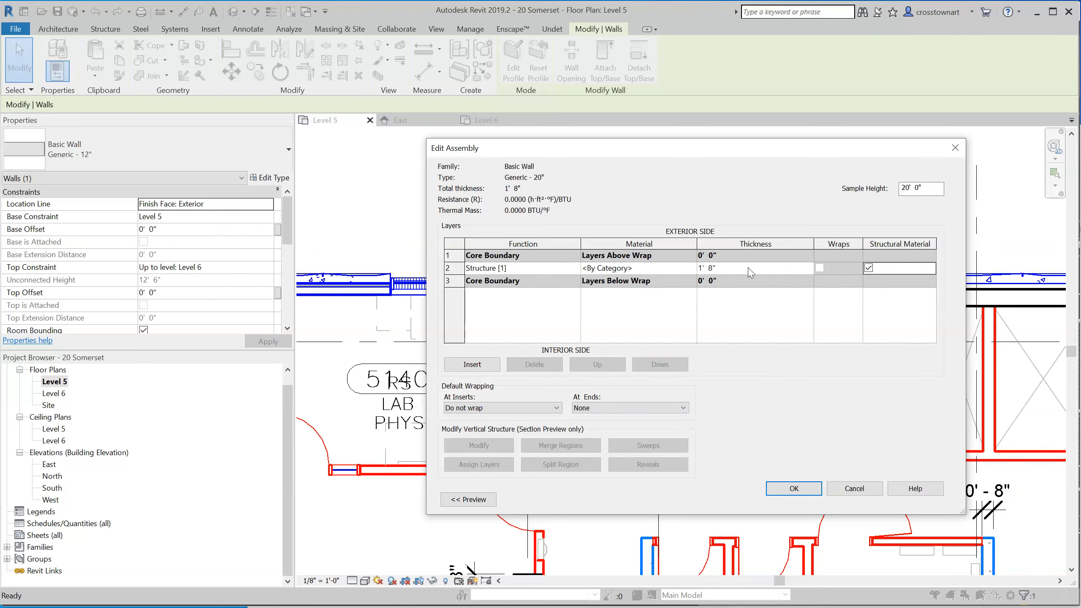
click(793, 489)
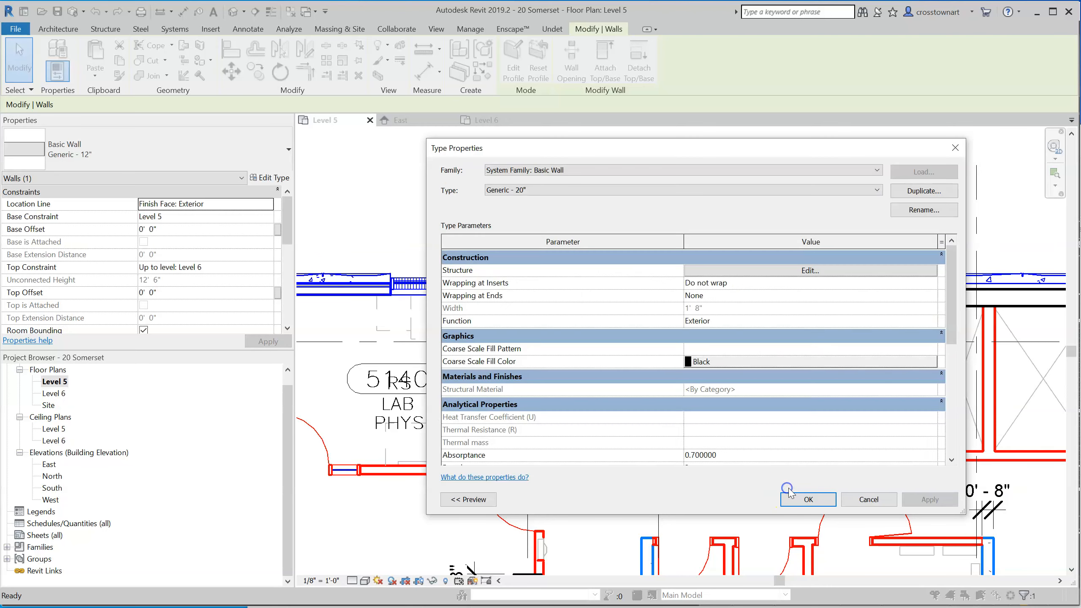
click(808, 500)
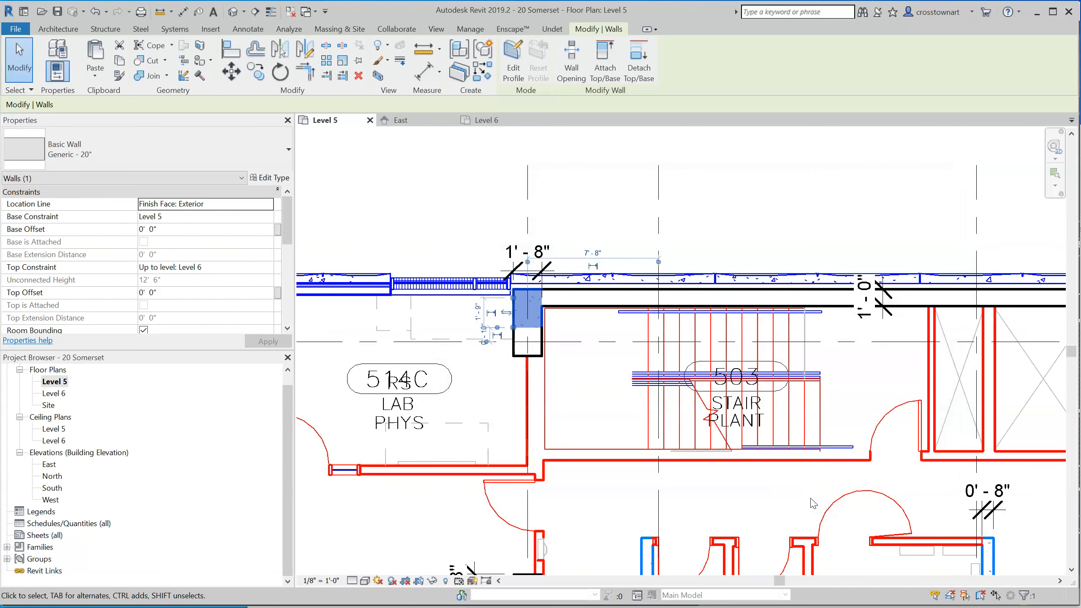
- Change the short east return wall beside room 515 to the Generic - 20" wall type
scroll(558, 314, down, 3)
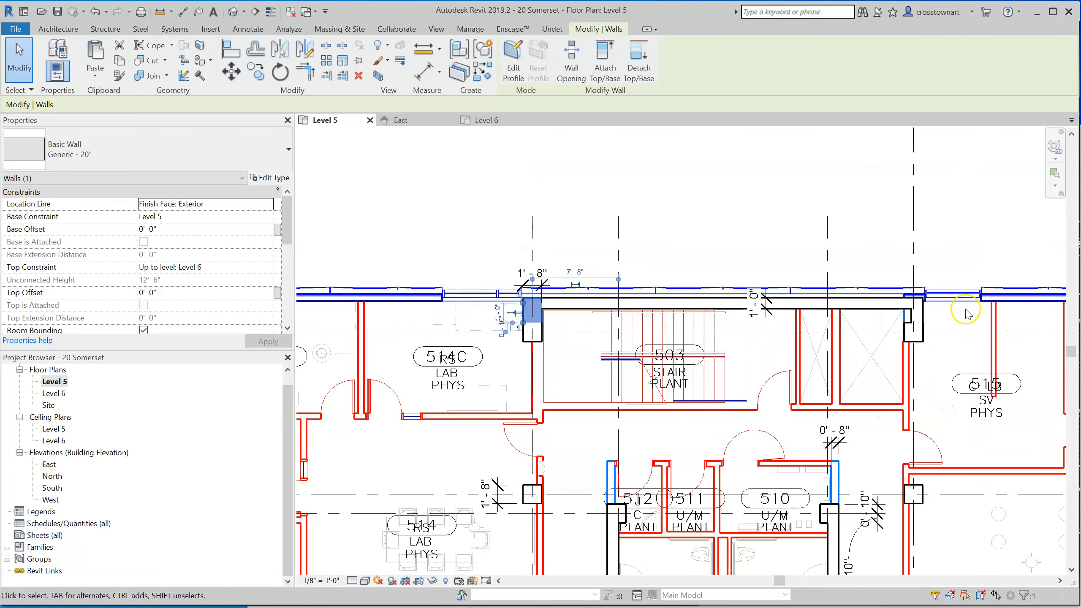
scroll(901, 320, up, 3)
click(889, 321)
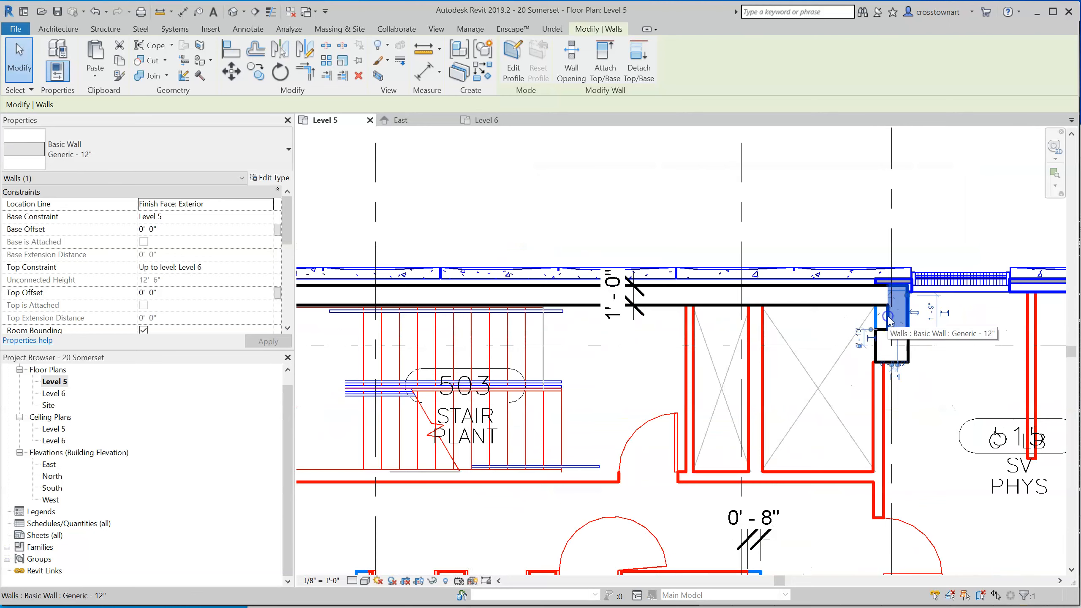
click(217, 157)
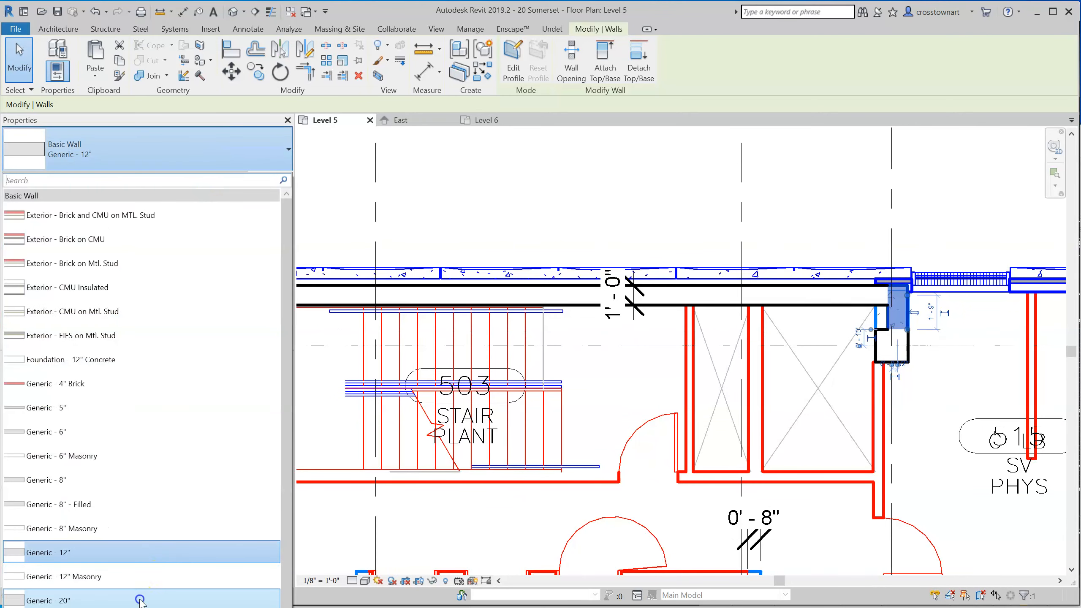
click(140, 600)
click(927, 429)
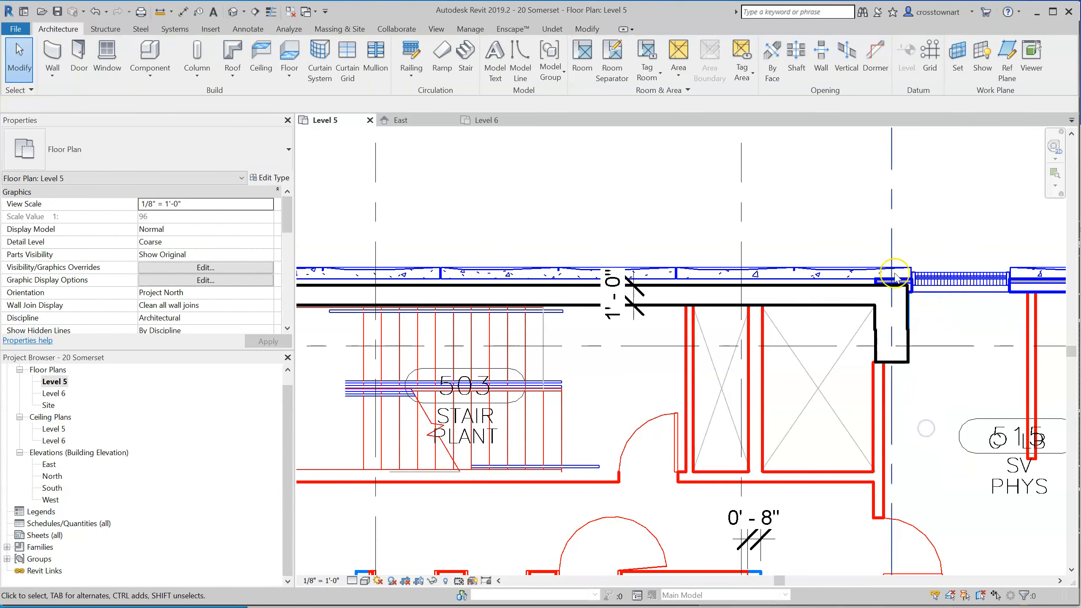
- Turn on thin lines and align the east return wall's outer face with the east face of the column beside room 515
scroll(895, 276, down, 3)
scroll(896, 298, up, 8)
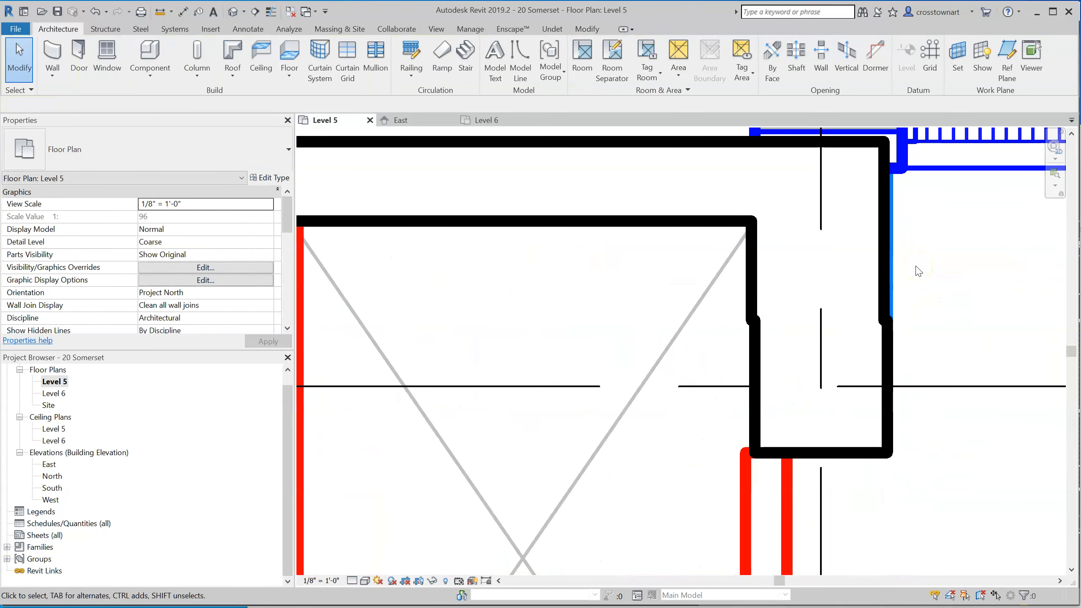
key(t)
key(l)
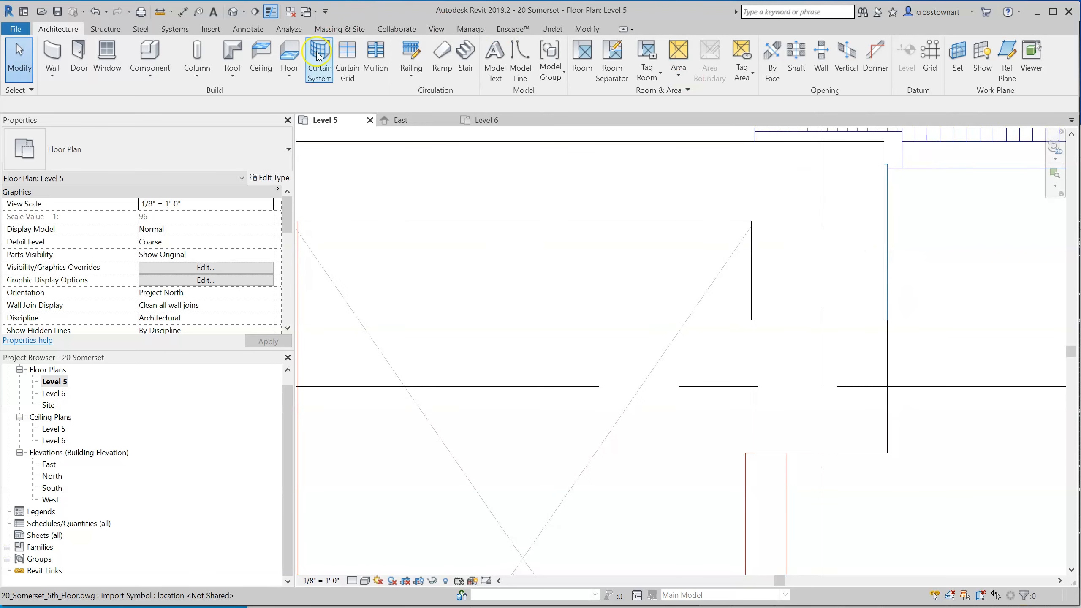
click(587, 29)
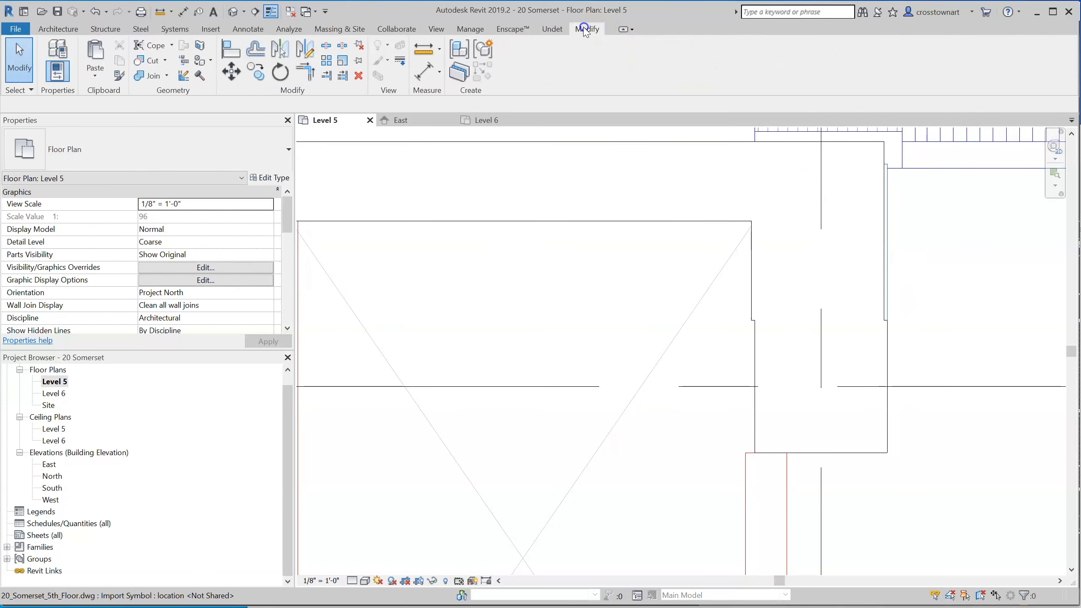
click(231, 49)
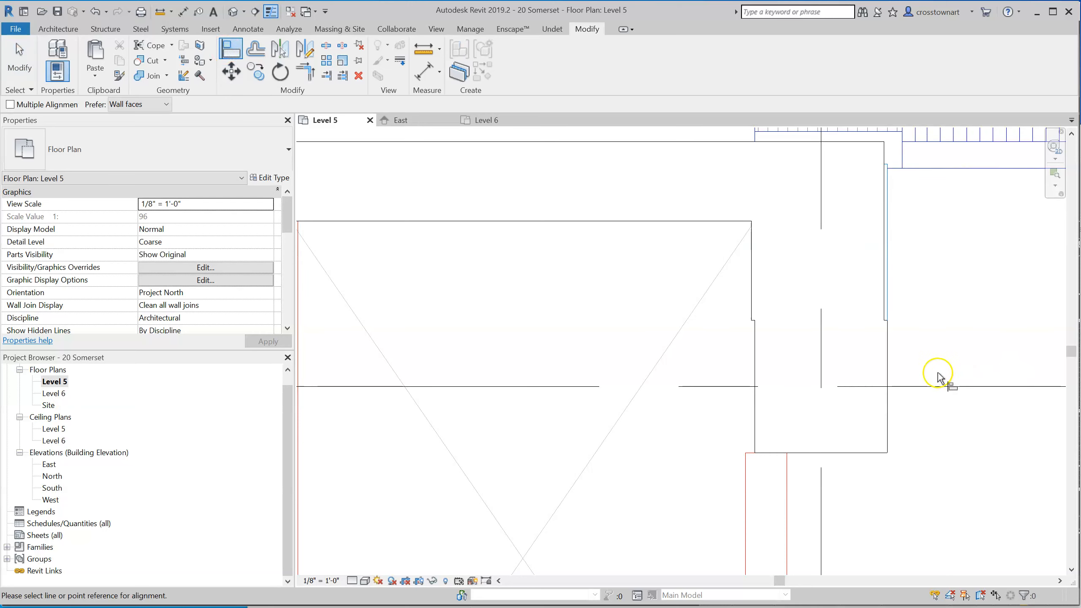
click(886, 358)
click(883, 281)
scroll(953, 310, down, 5)
scroll(1008, 309, down, 3)
scroll(502, 314, up, 3)
scroll(548, 255, down, 3)
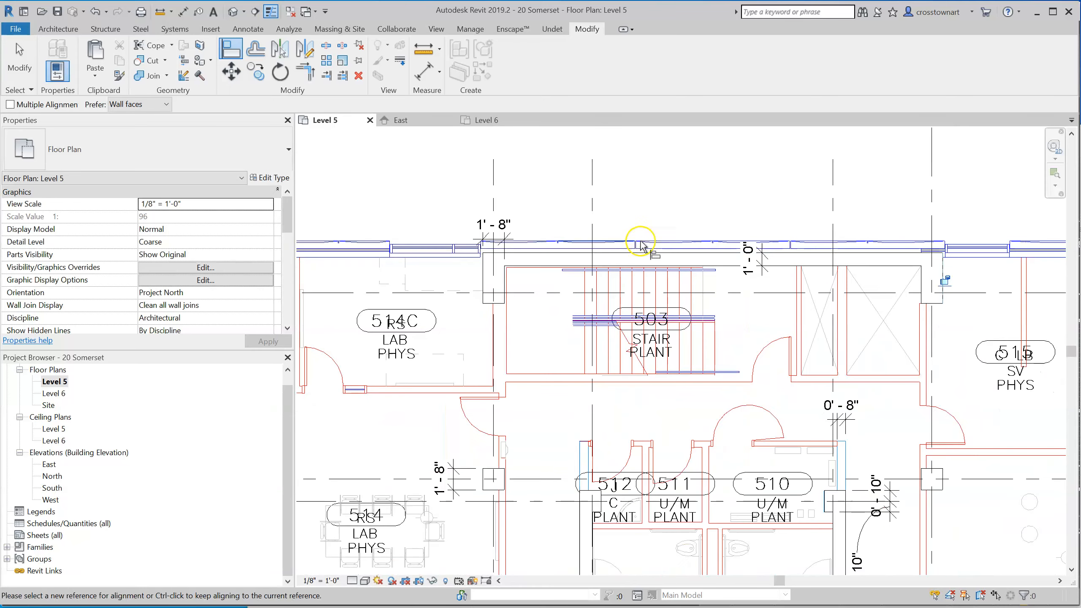
scroll(640, 243, down, 1)
scroll(677, 440, up, 4)
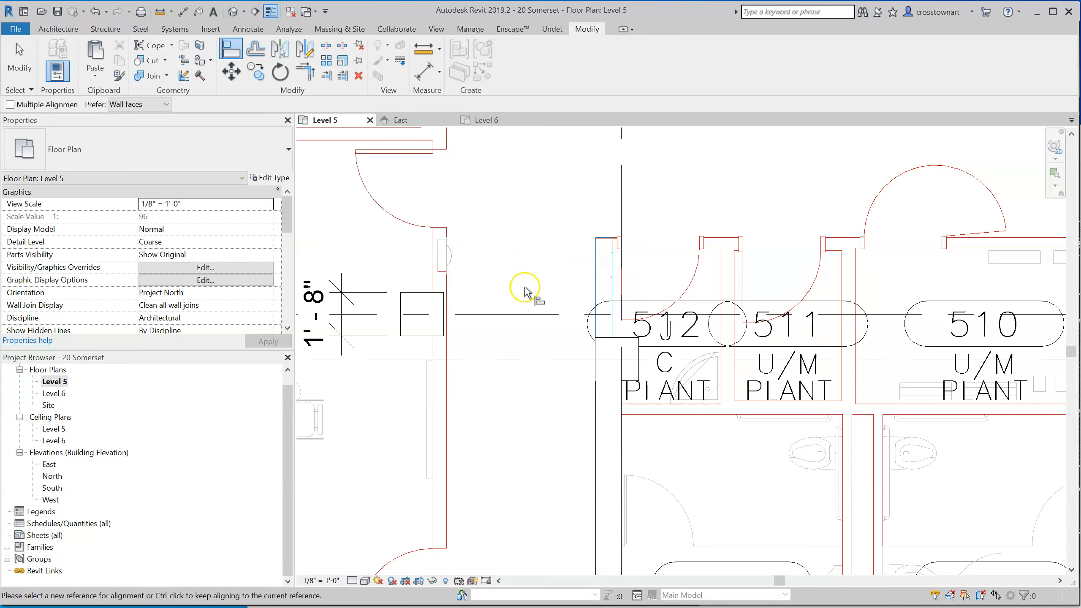
- Draw a Generic - 8" wall about 3' - 10" long on the west side of room 512, from the core column north to the linework's end
scroll(525, 292, down, 2)
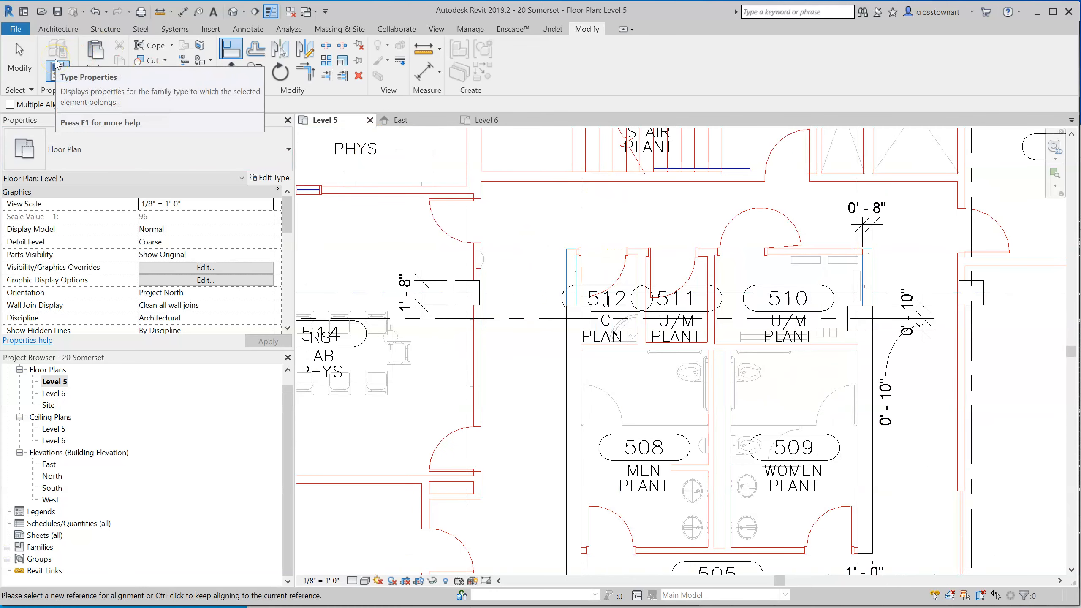
click(51, 29)
click(52, 53)
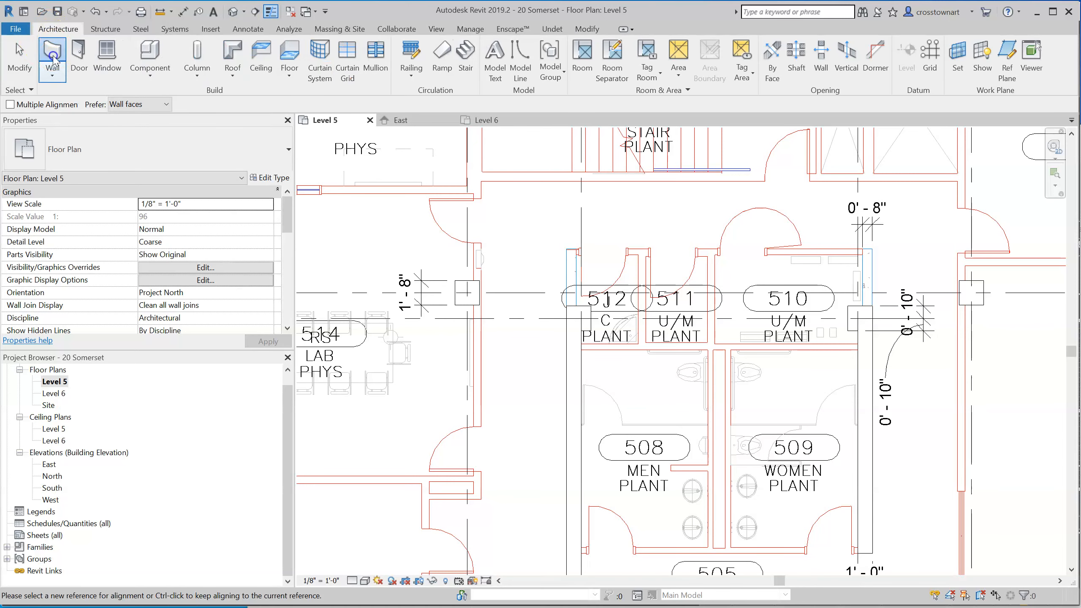
click(197, 153)
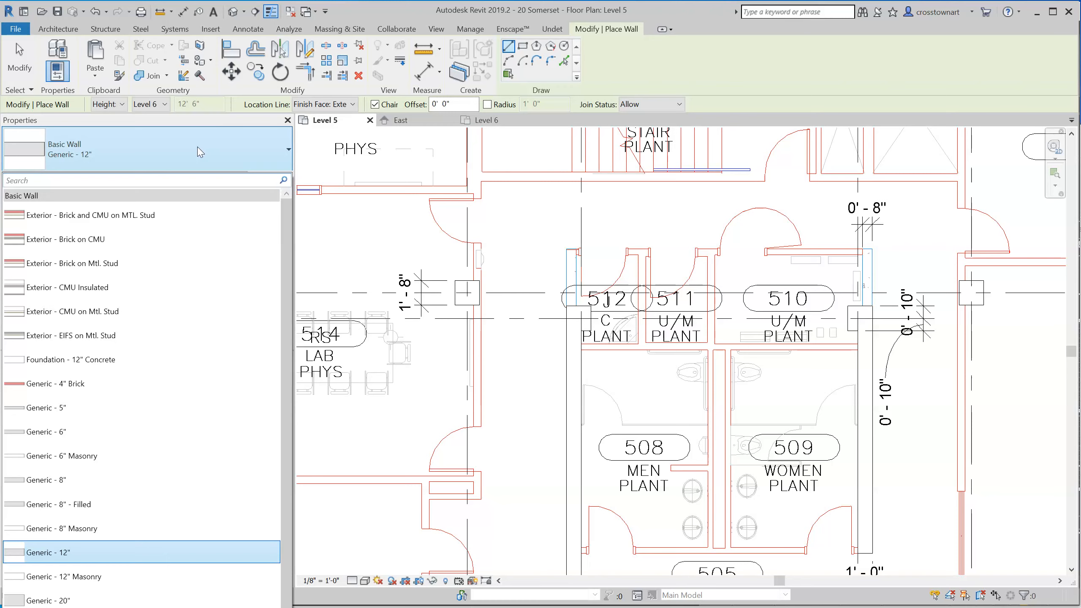
click(98, 482)
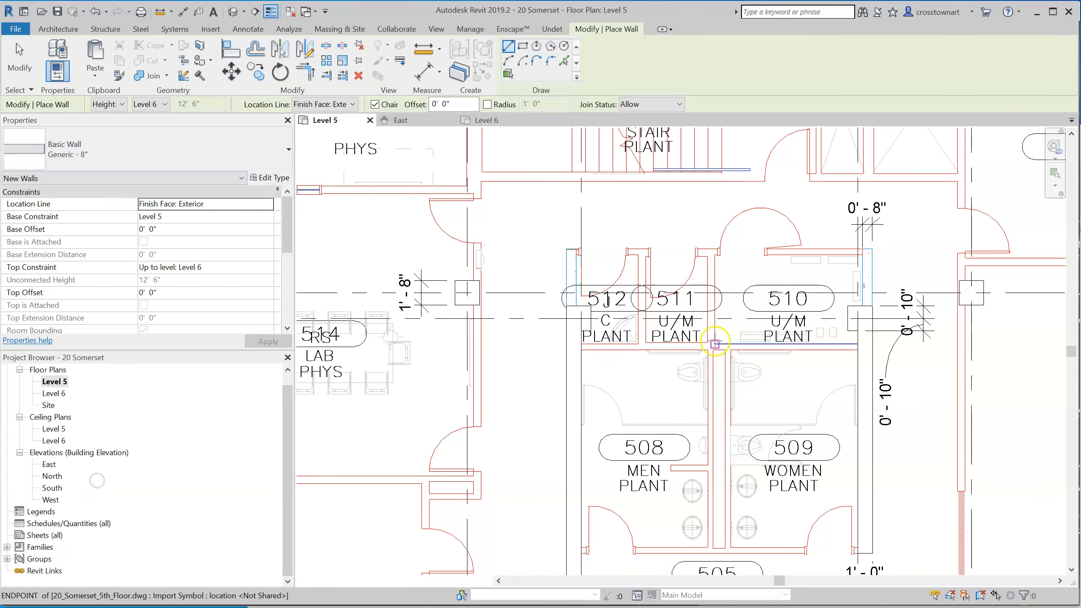
scroll(623, 231, up, 2)
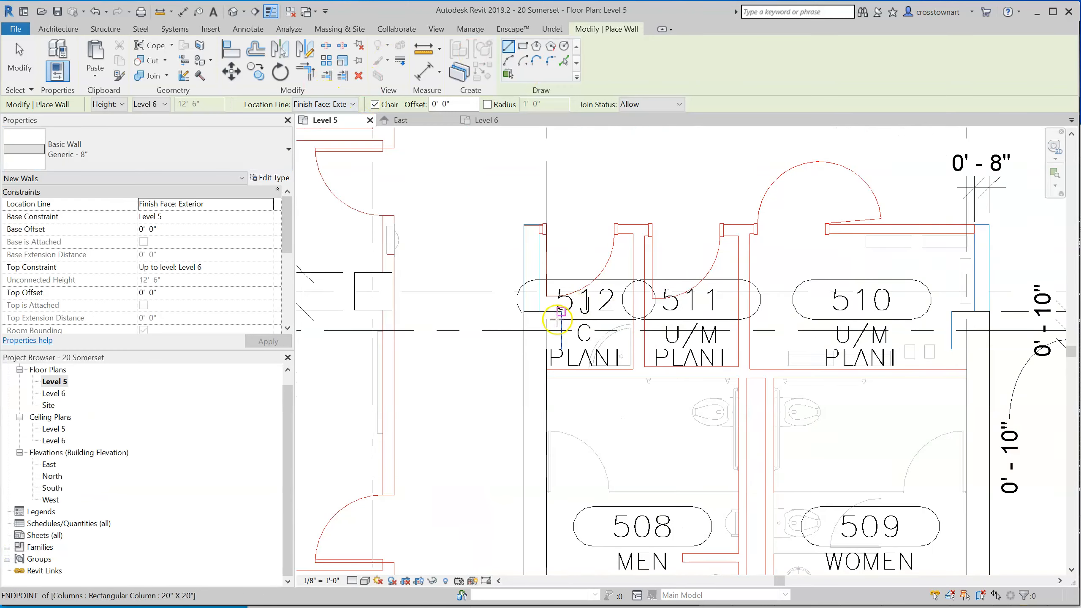
click(569, 304)
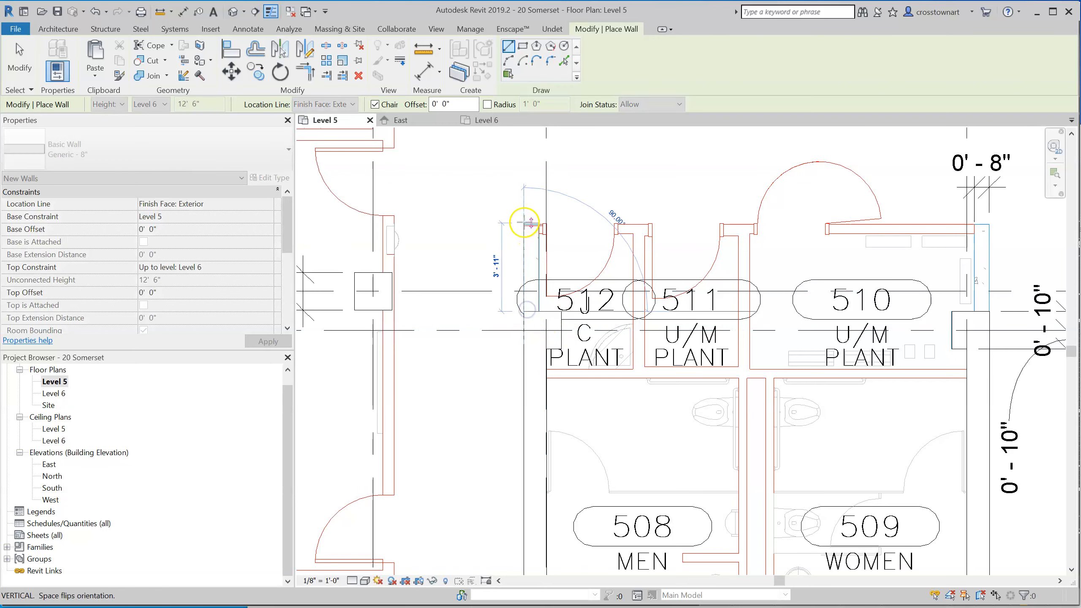
scroll(518, 211, up, 4)
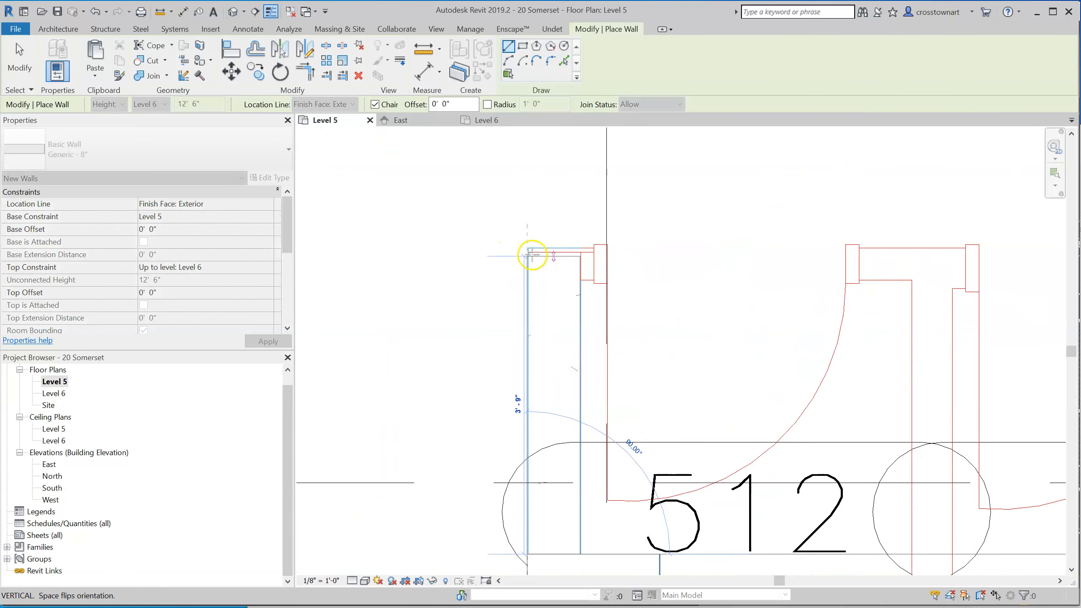
click(533, 249)
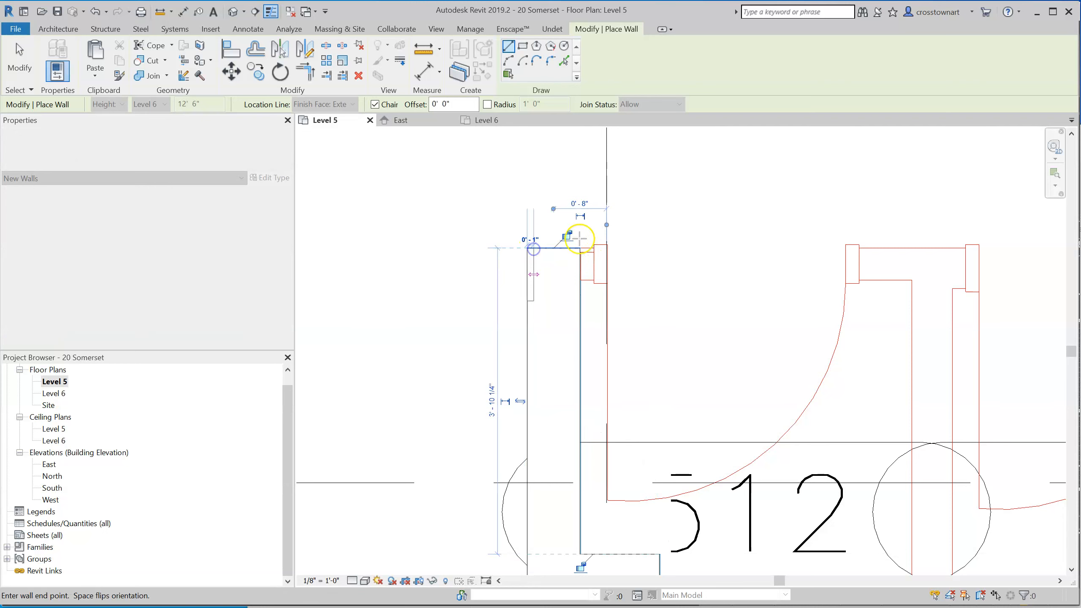
key(Escape)
- Draw the matching Generic - 8" wall on the east side of room 510 down to the core column, and turn off thin lines
scroll(464, 185, down, 2)
scroll(594, 281, down, 1)
scroll(594, 281, down, 3)
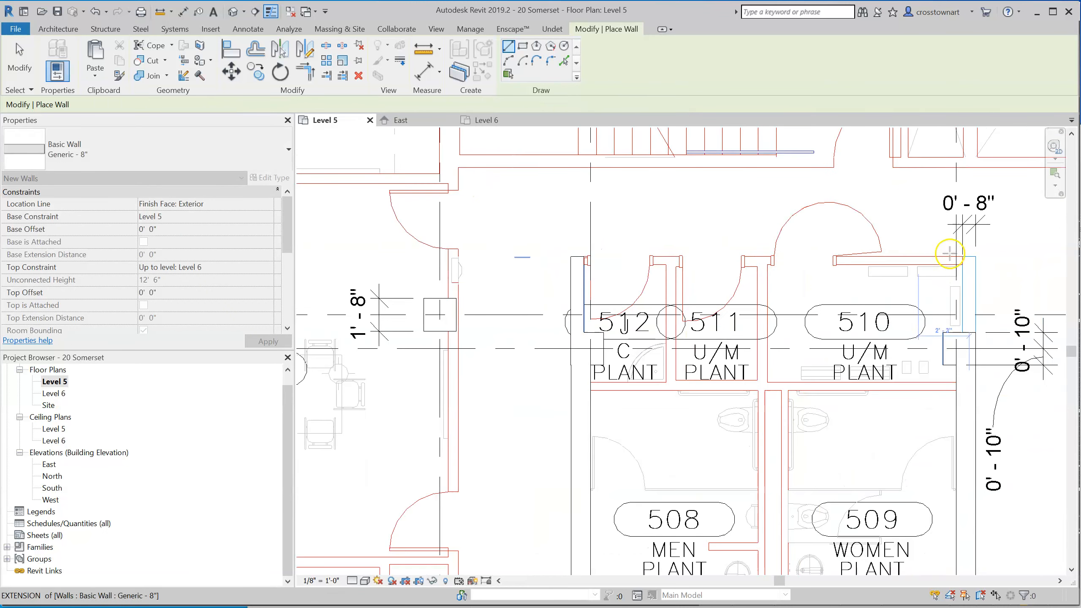
scroll(960, 241, up, 2)
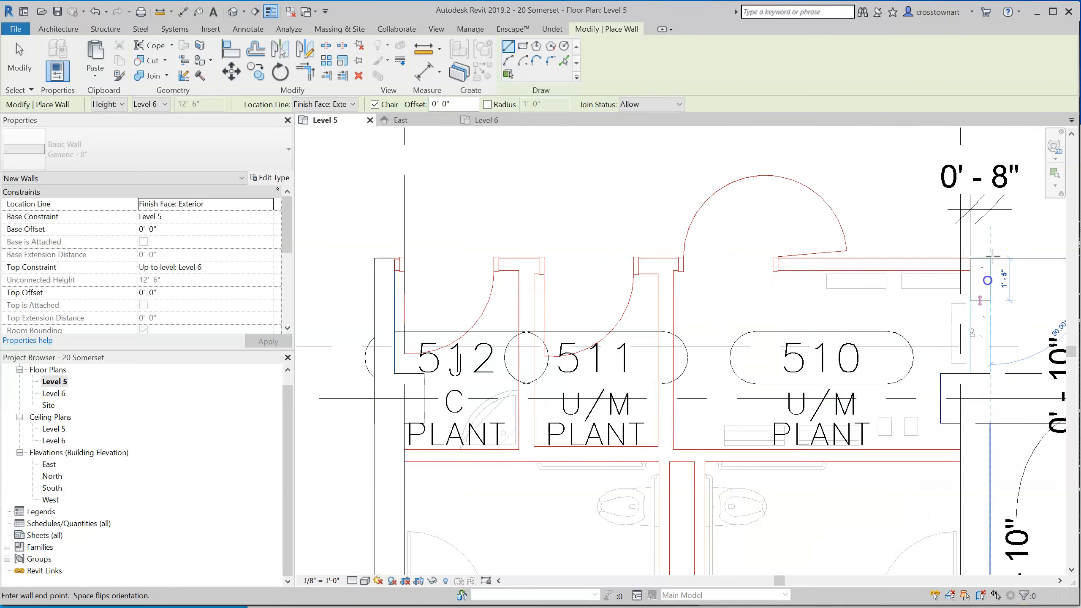
click(993, 374)
key(Escape)
key(t)
key(l)
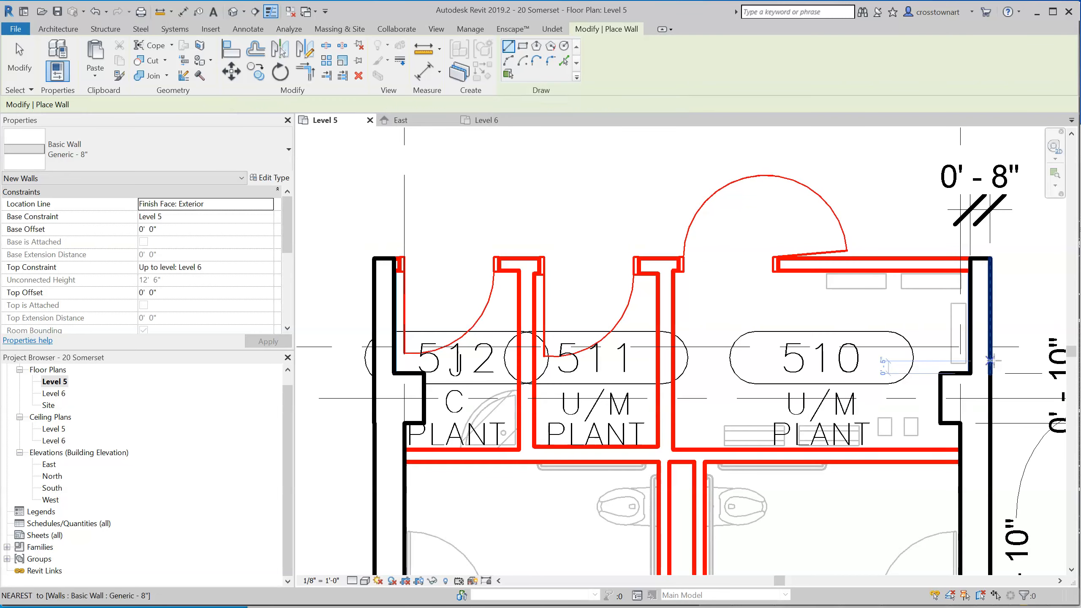
- Review the core walls and columns across the Level 5 plan and in the default 3D view
scroll(1015, 242, down, 1)
scroll(1015, 243, down, 2)
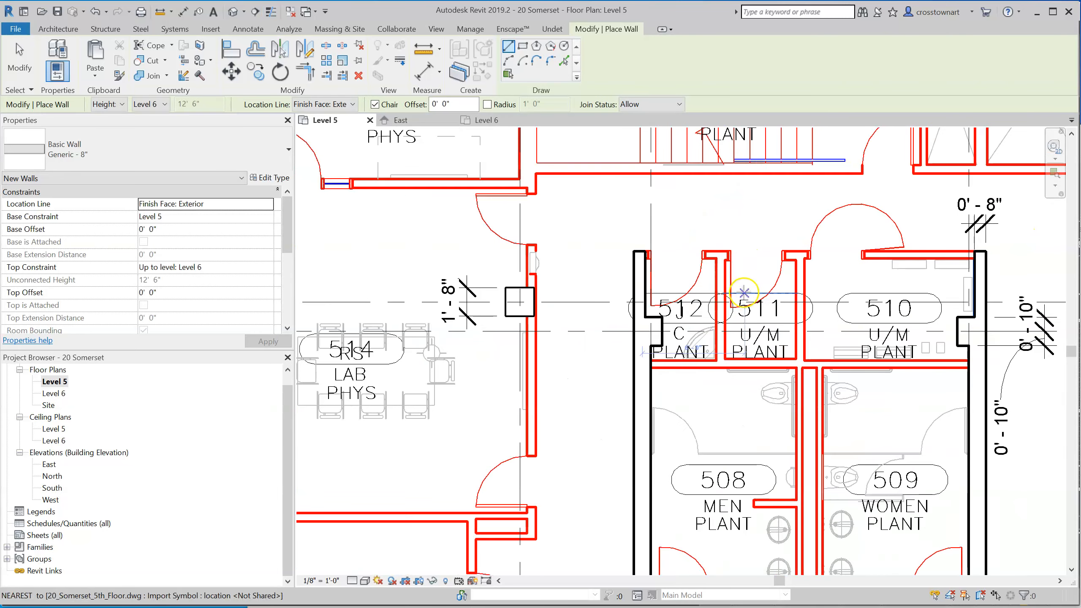
scroll(652, 378, up, 4)
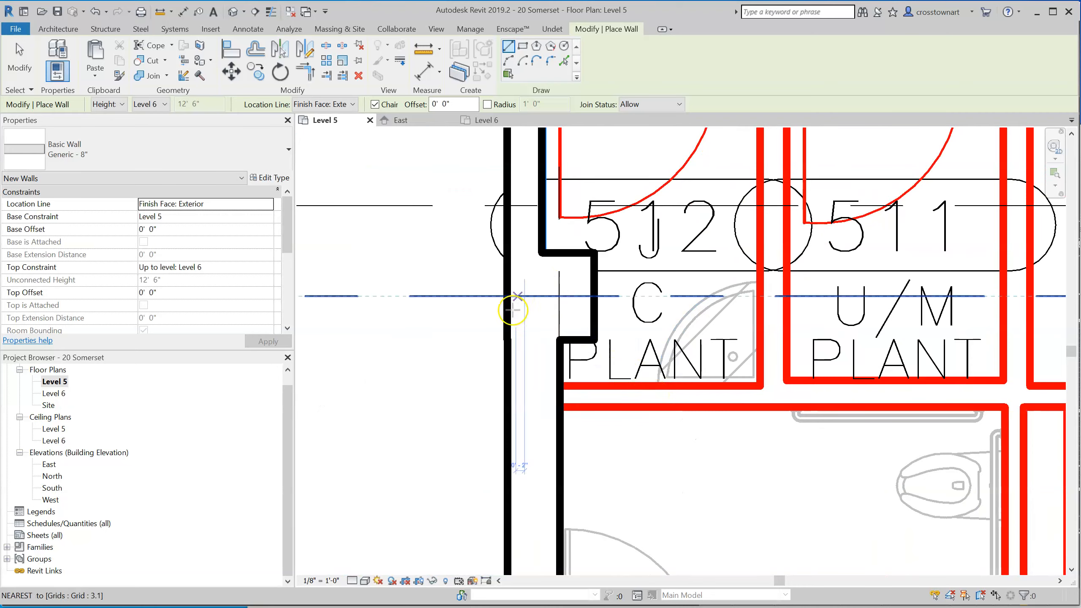
scroll(580, 161, down, 1)
scroll(581, 166, down, 5)
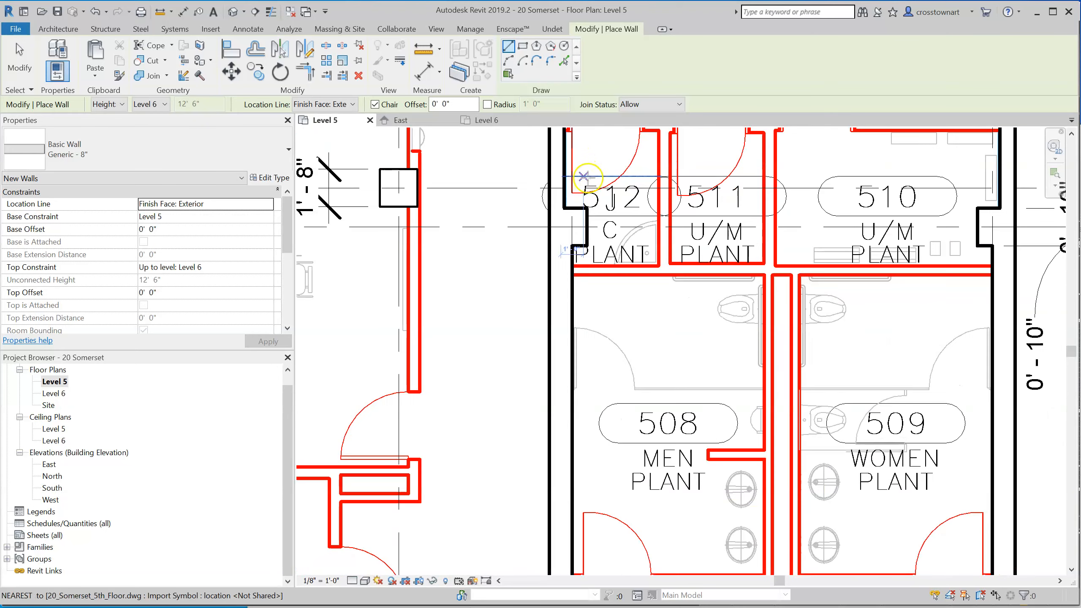
scroll(636, 268, down, 3)
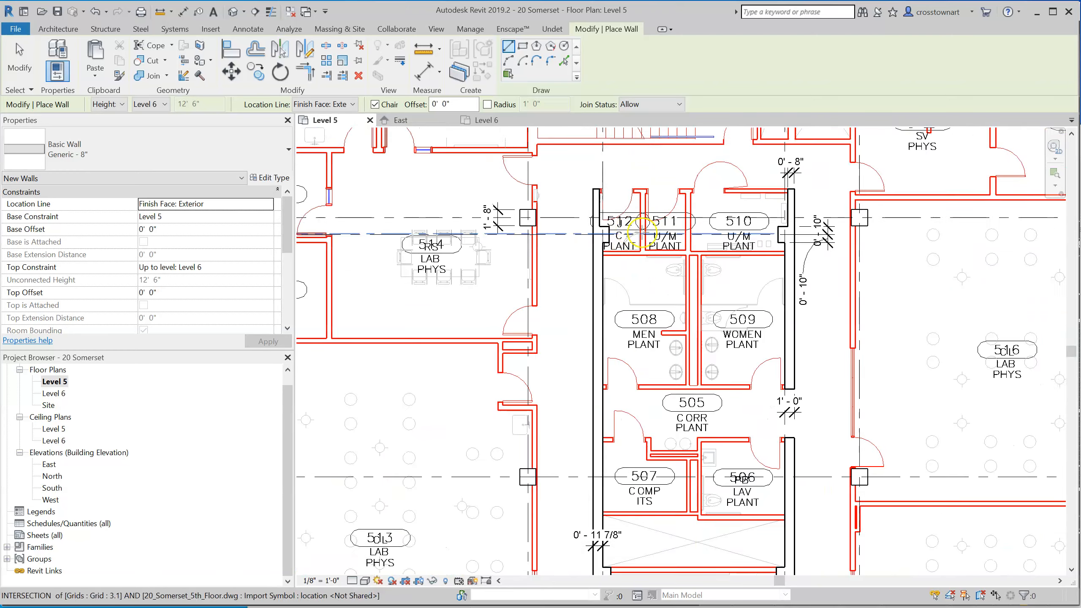
scroll(621, 489, up, 3)
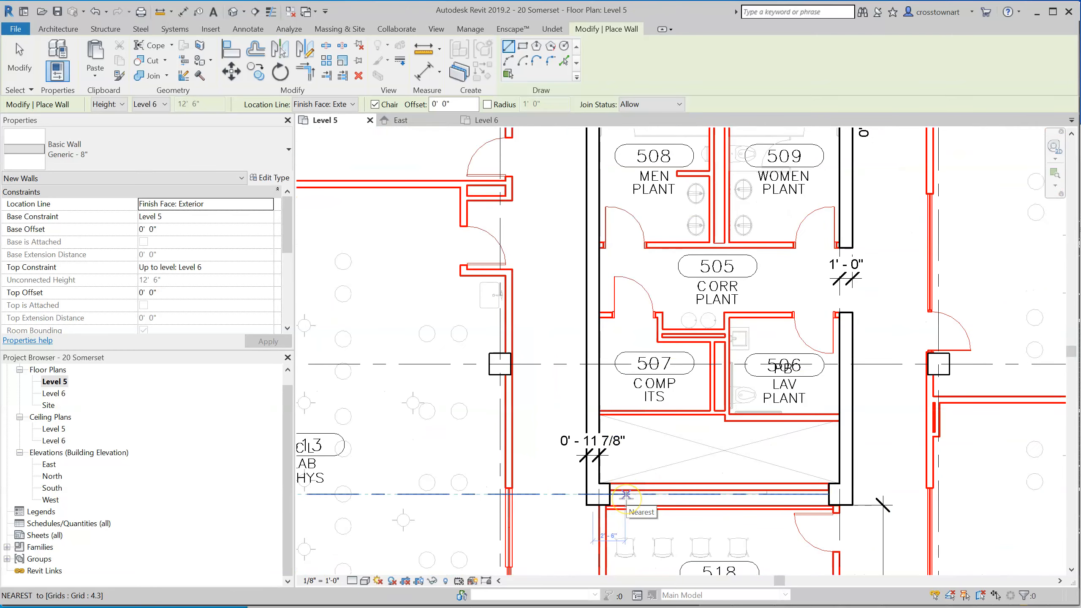
scroll(681, 381, down, 3)
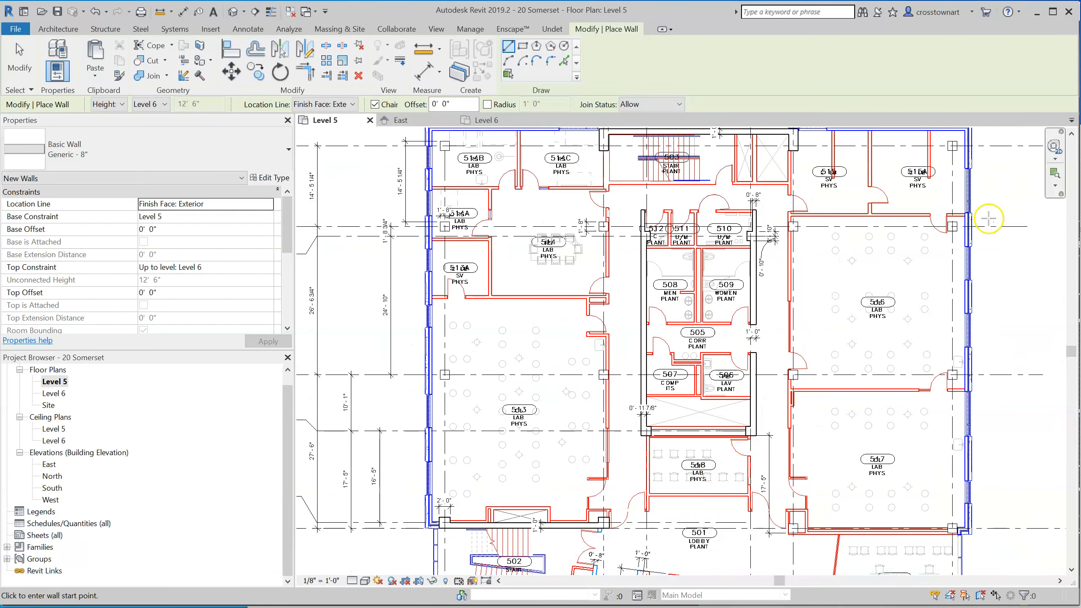
scroll(959, 196, up, 3)
scroll(956, 289, down, 4)
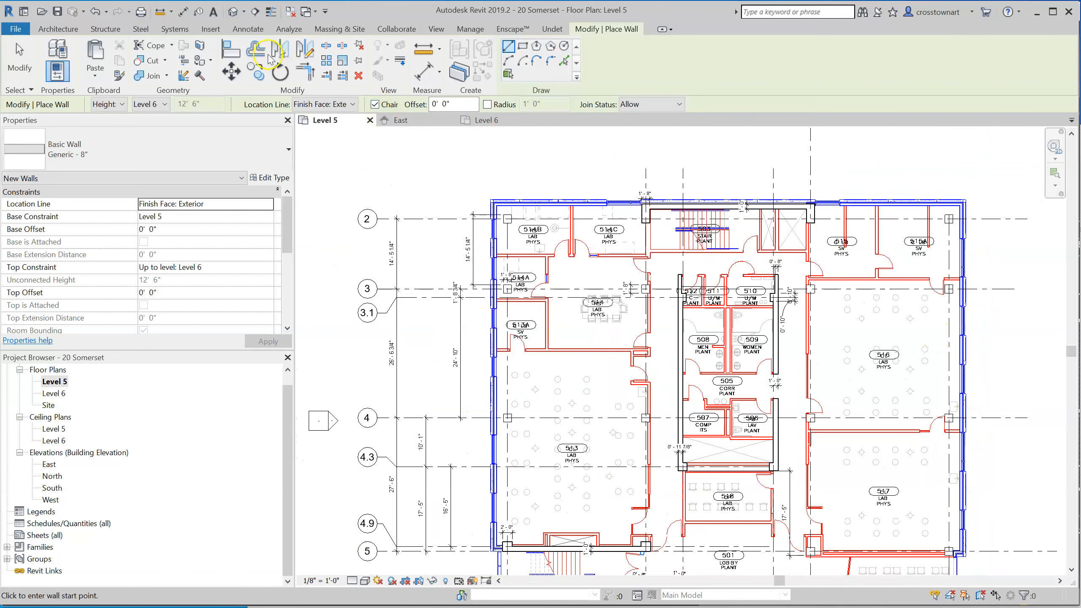
click(232, 12)
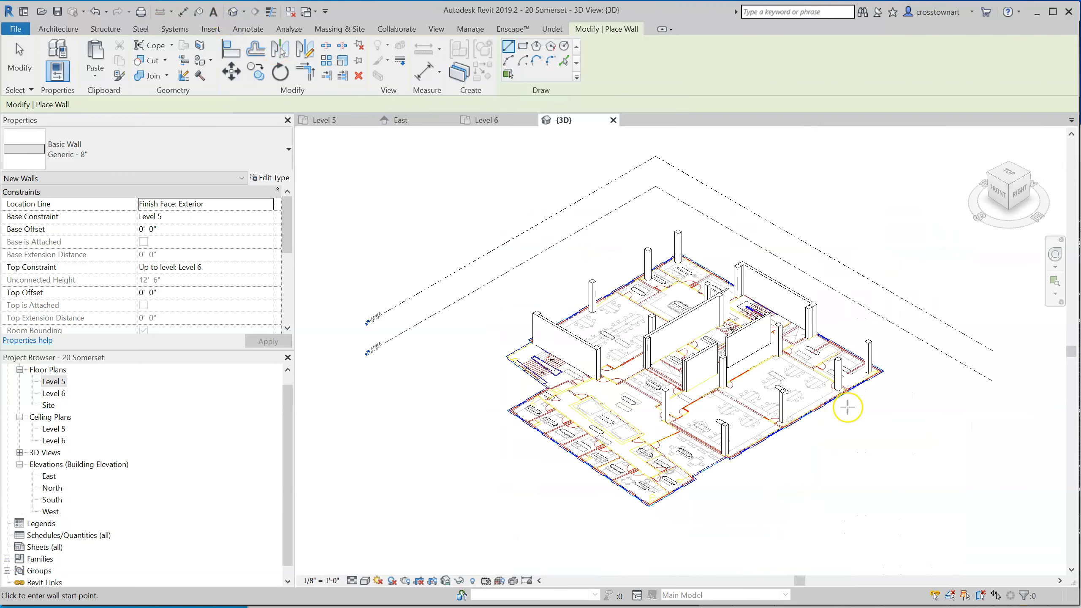
scroll(850, 445, up, 2)
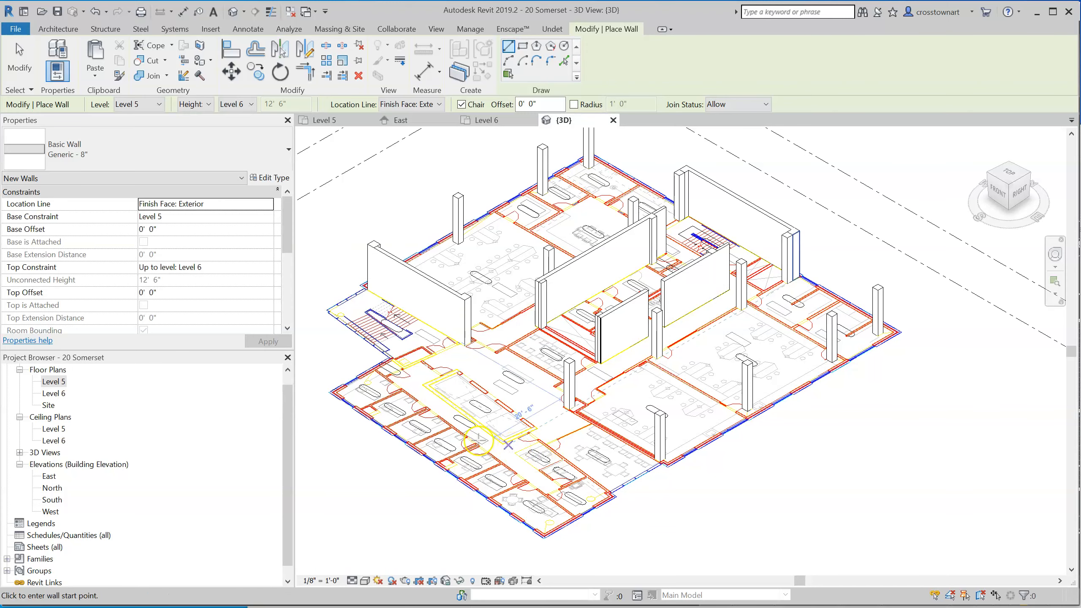
- Return to the Level 5 floor plan and examine the walls around elevator 500E1 and stair 502
double_click(63, 385)
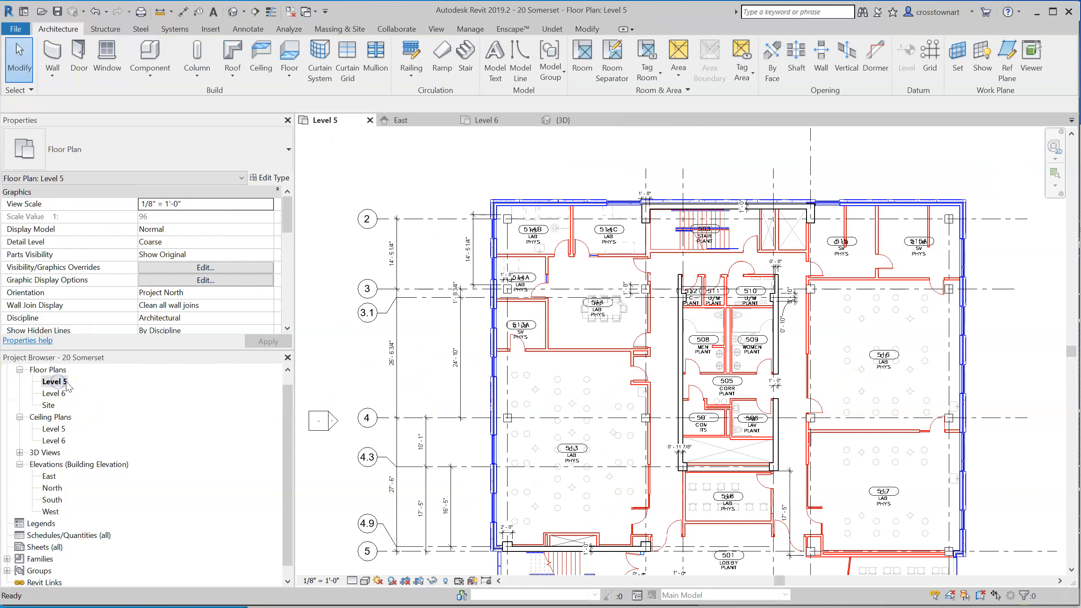
scroll(573, 260, down, 1)
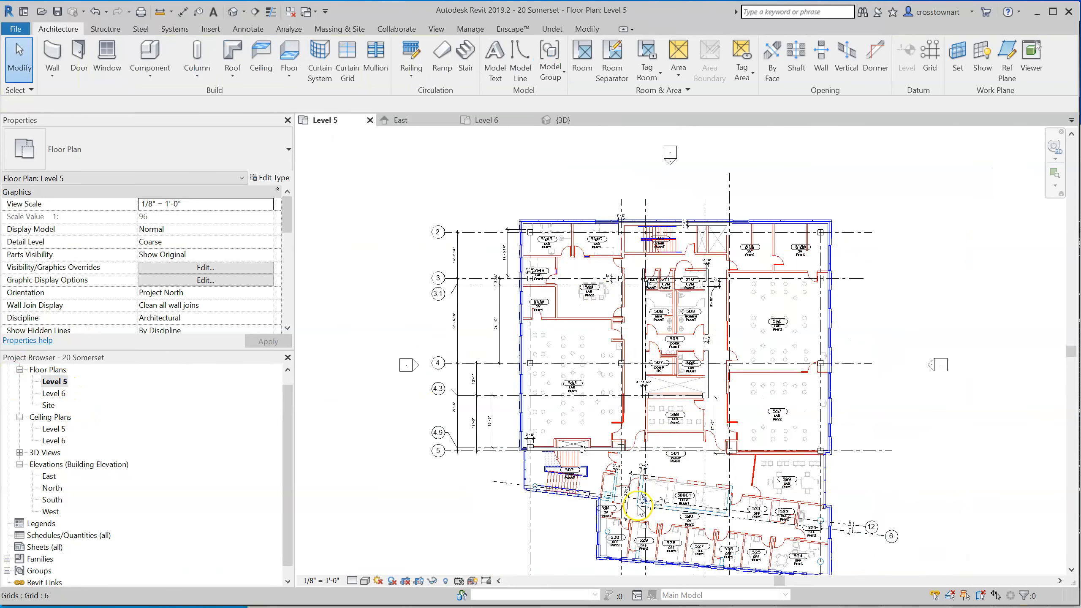
scroll(643, 516, up, 5)
scroll(720, 528, up, 1)
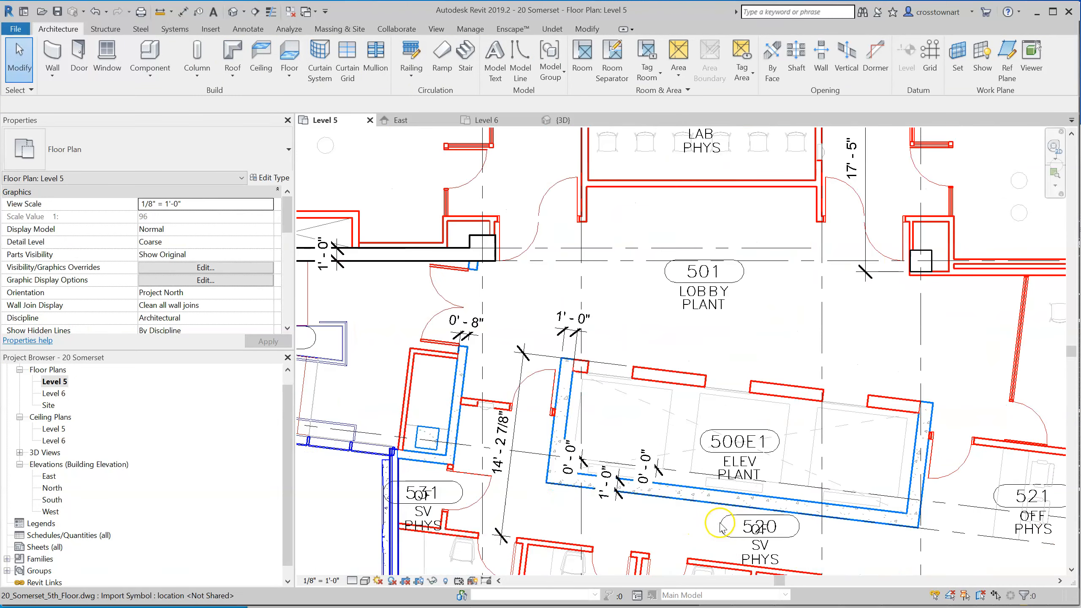
scroll(604, 196, down, 3)
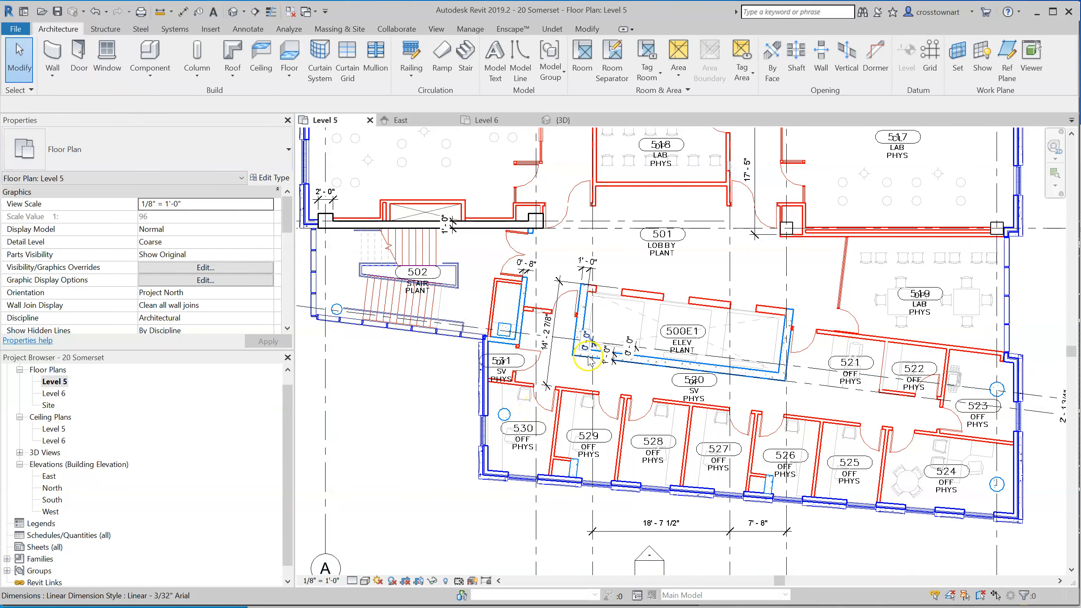
scroll(590, 359, up, 2)
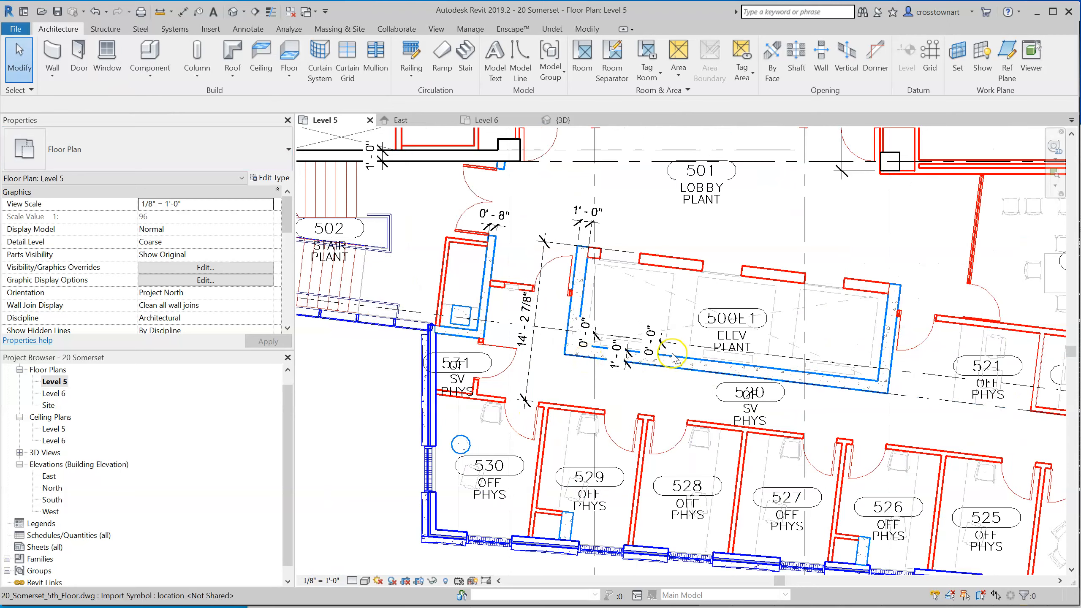
- Draw a Generic - 8" wall about 15' - 11" long on the east side of stair 502, from the grid 5 wall to the shaft corner near room 531
click(62, 57)
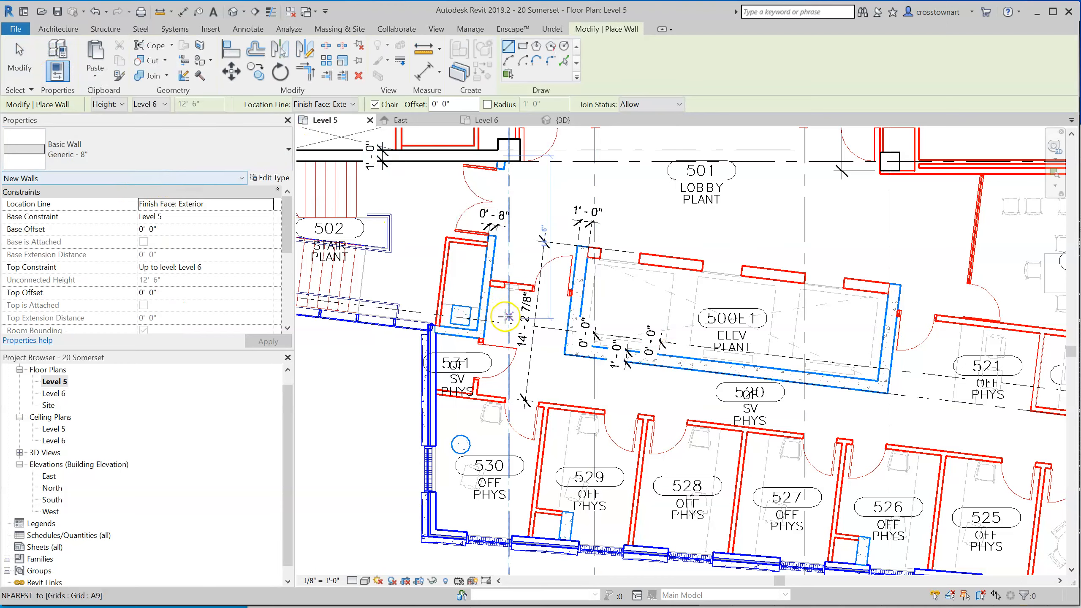
scroll(605, 392, down, 2)
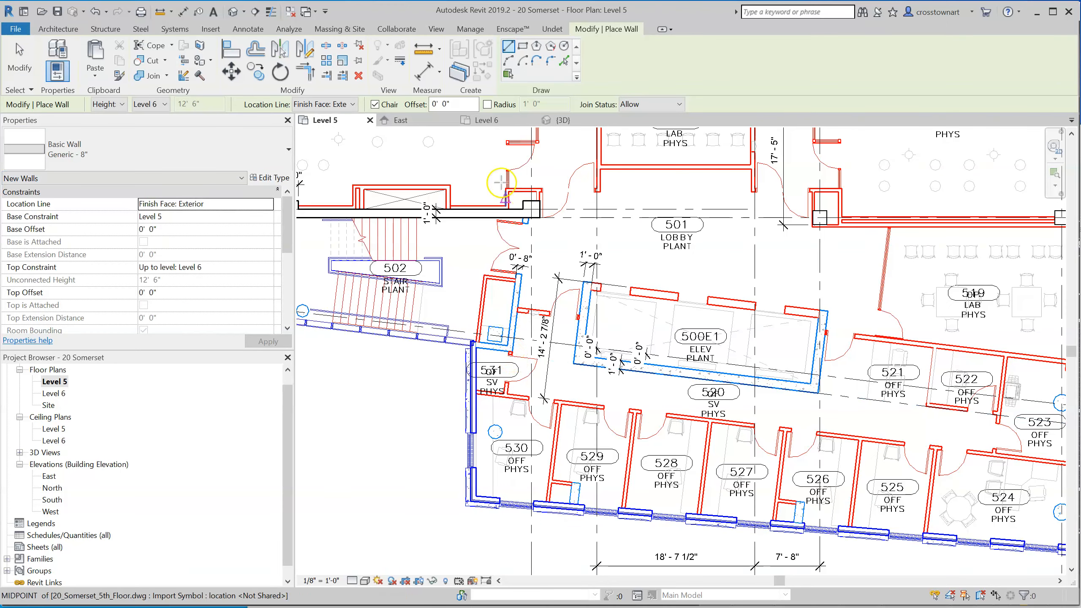
scroll(549, 242, up, 5)
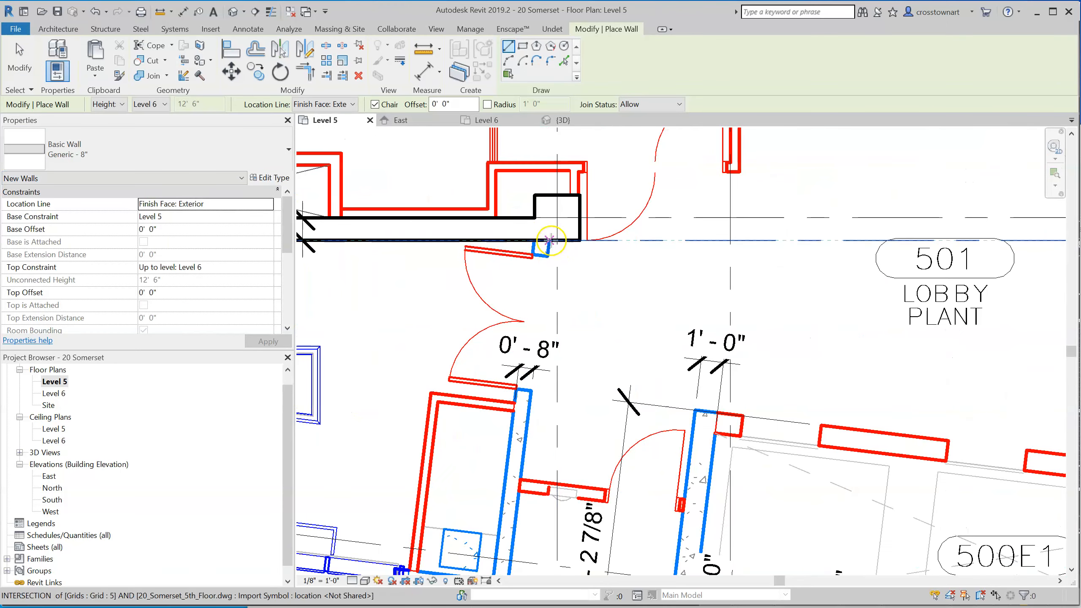
click(548, 241)
scroll(519, 425, down, 3)
scroll(532, 345, up, 3)
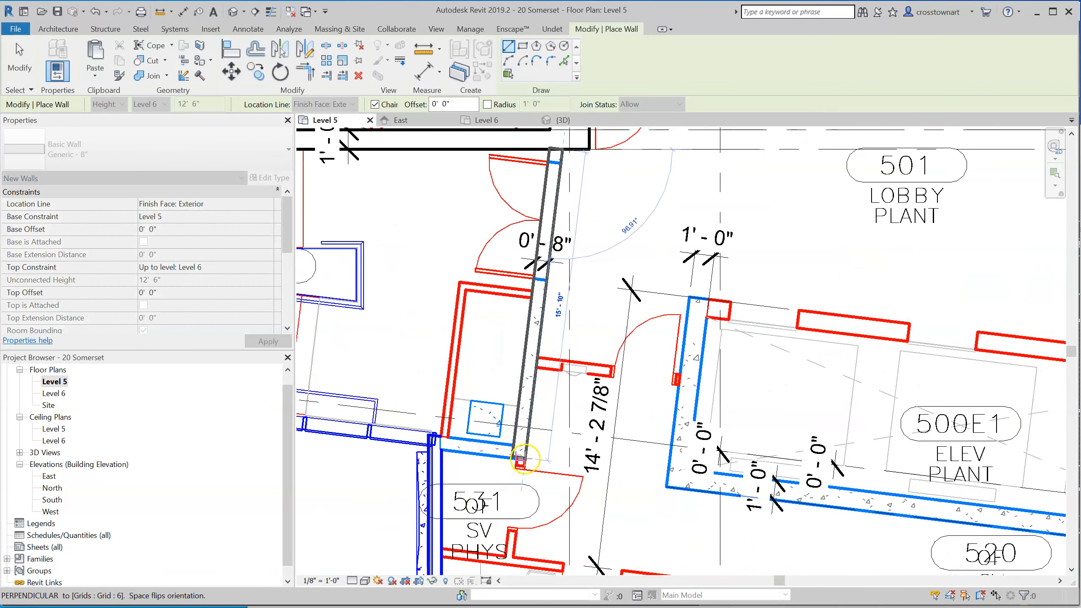
scroll(524, 459, up, 2)
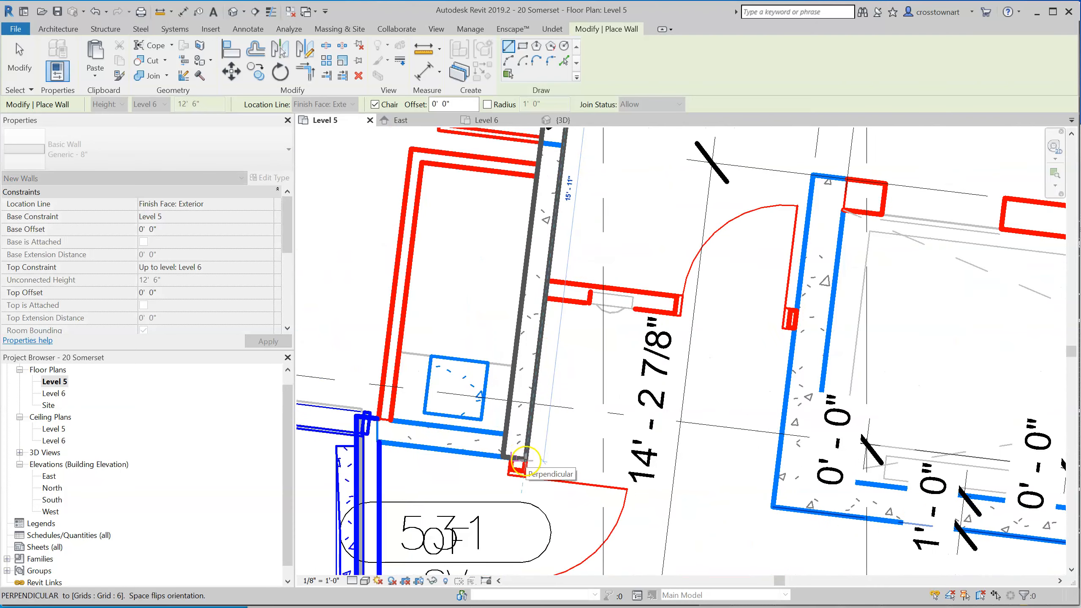
click(525, 459)
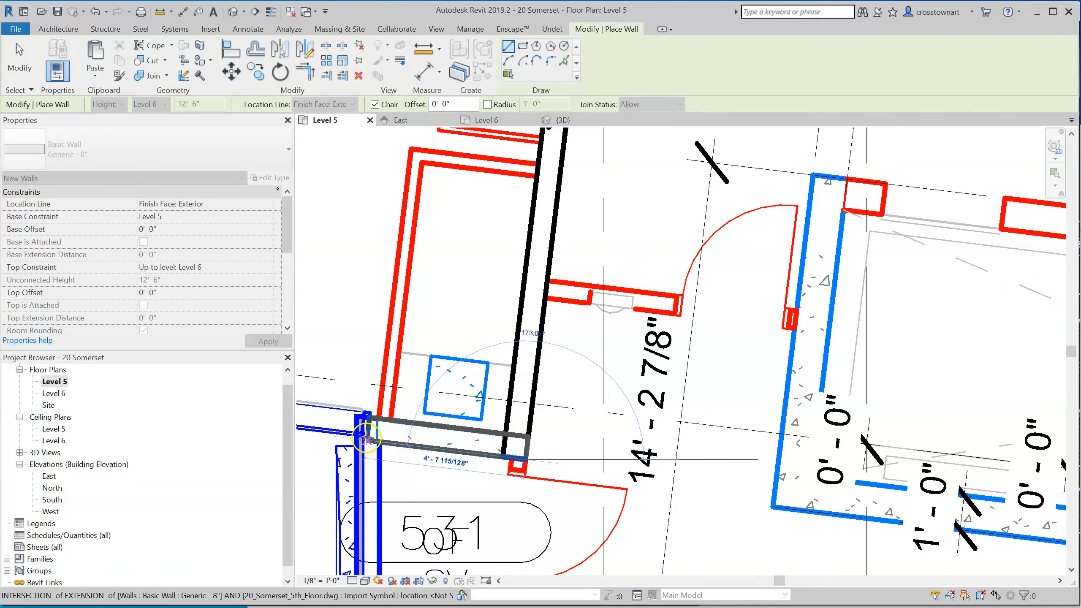
- Continue the wall west along the north side of room 531 to the exterior wall, about 4' - 10" long, and end the chain
scroll(638, 413, down, 4)
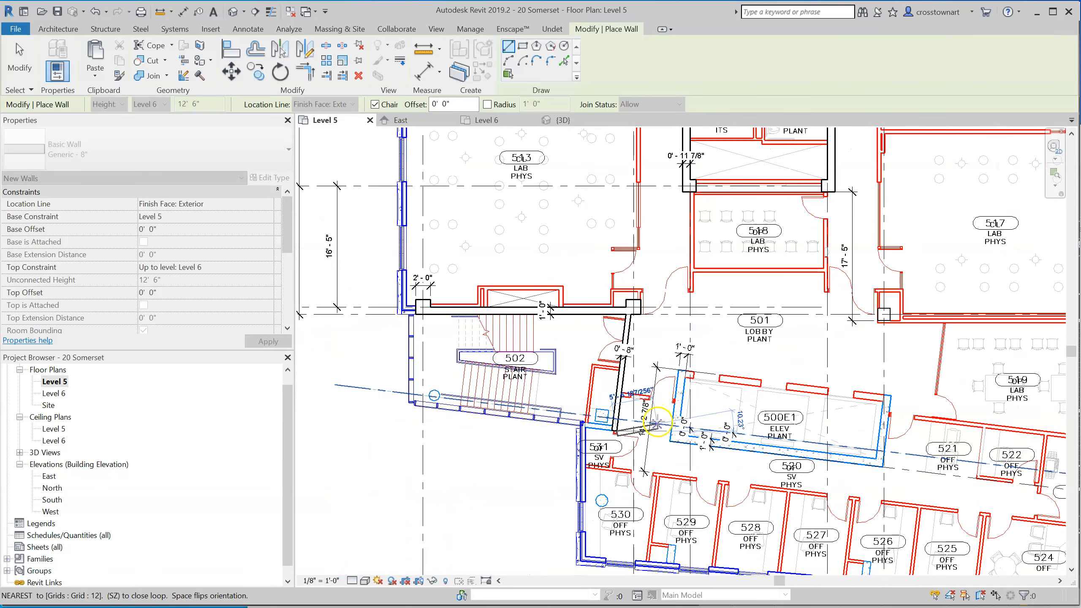
scroll(579, 430, up, 6)
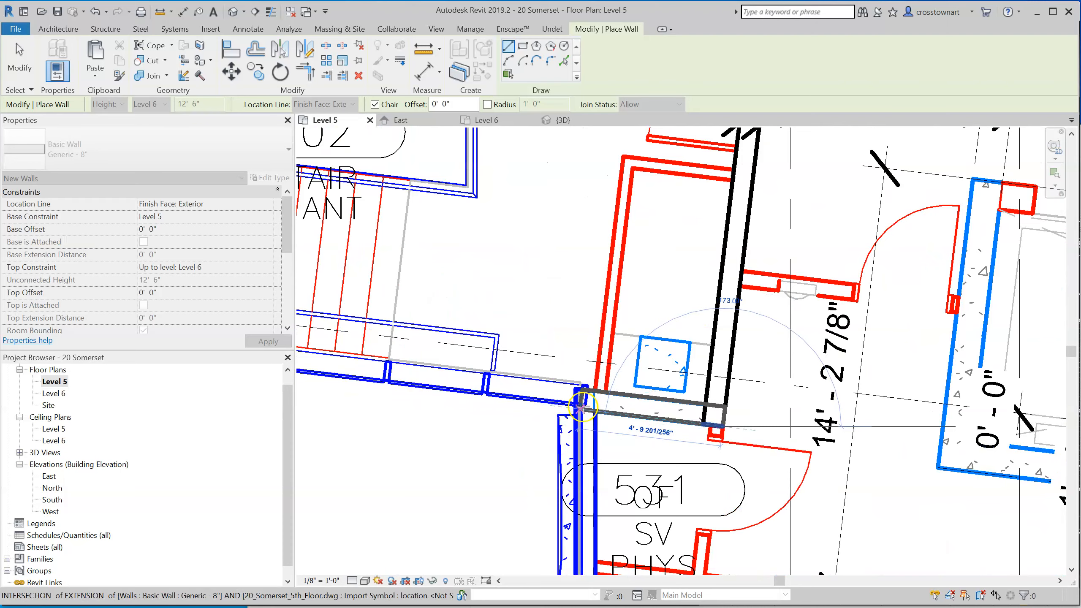
click(581, 408)
key(Escape)
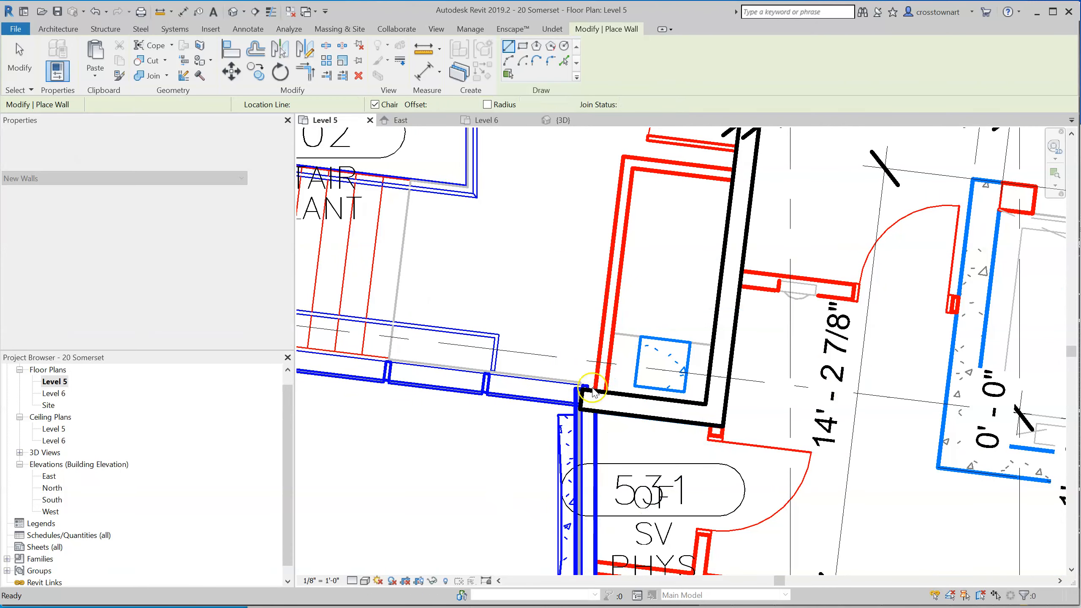
scroll(468, 256, down, 4)
scroll(537, 385, down, 1)
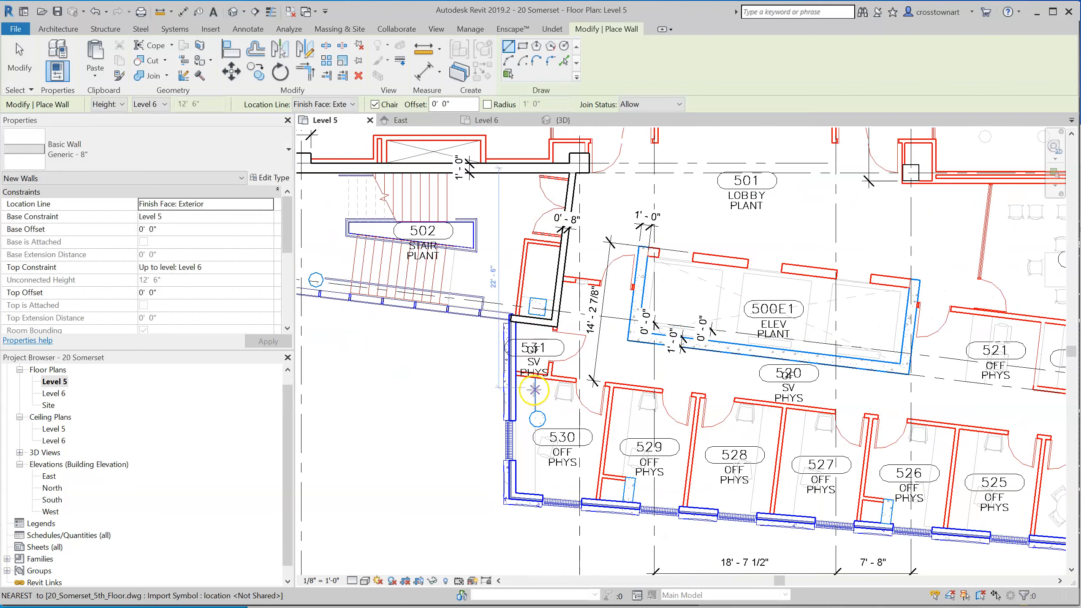
scroll(549, 397, down, 3)
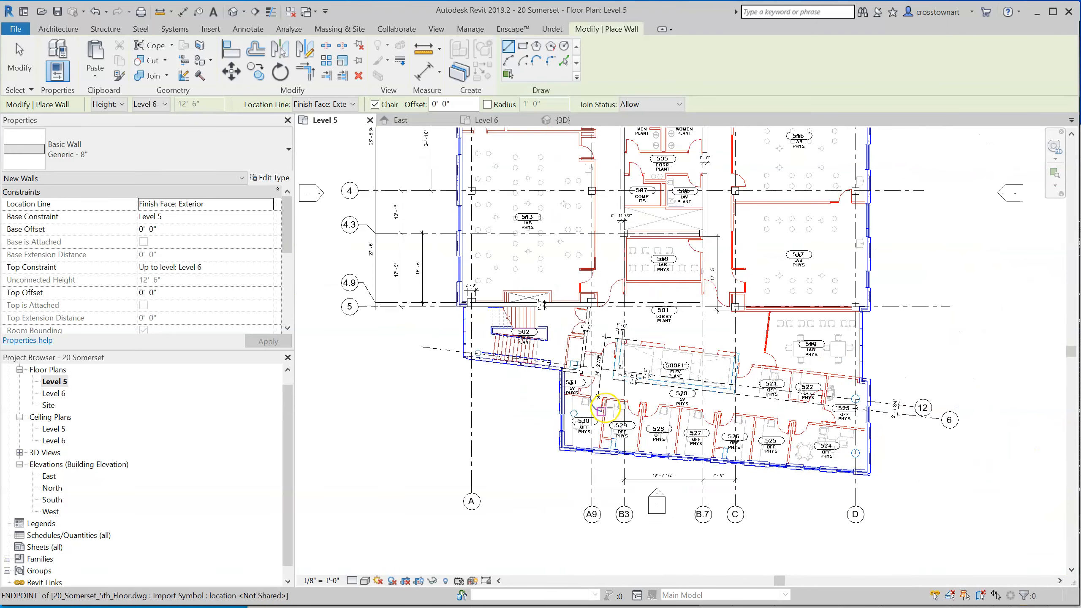
scroll(553, 310, up, 5)
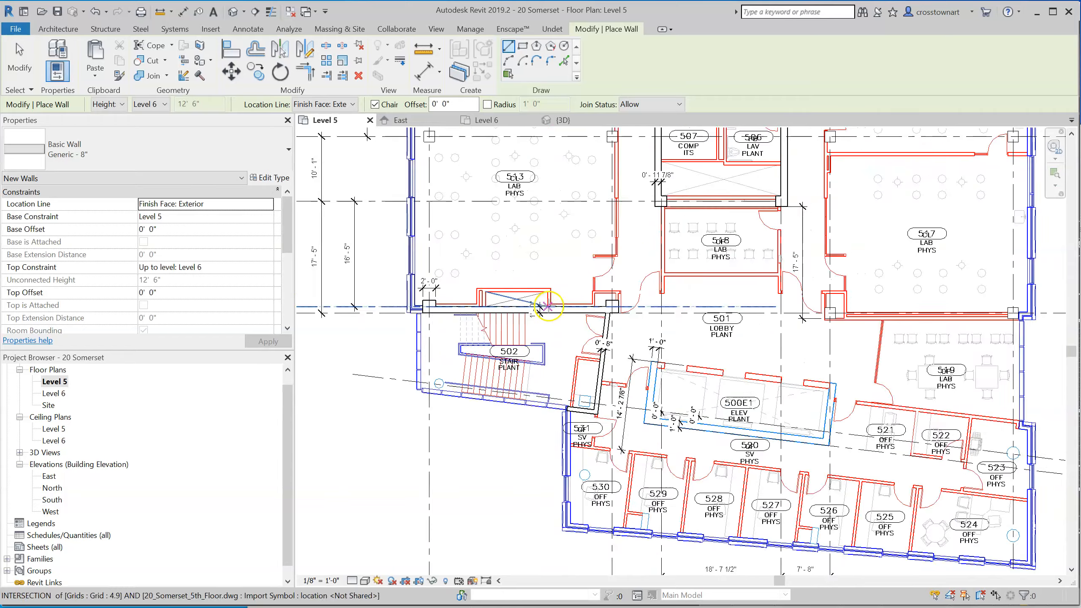
scroll(532, 415, down, 4)
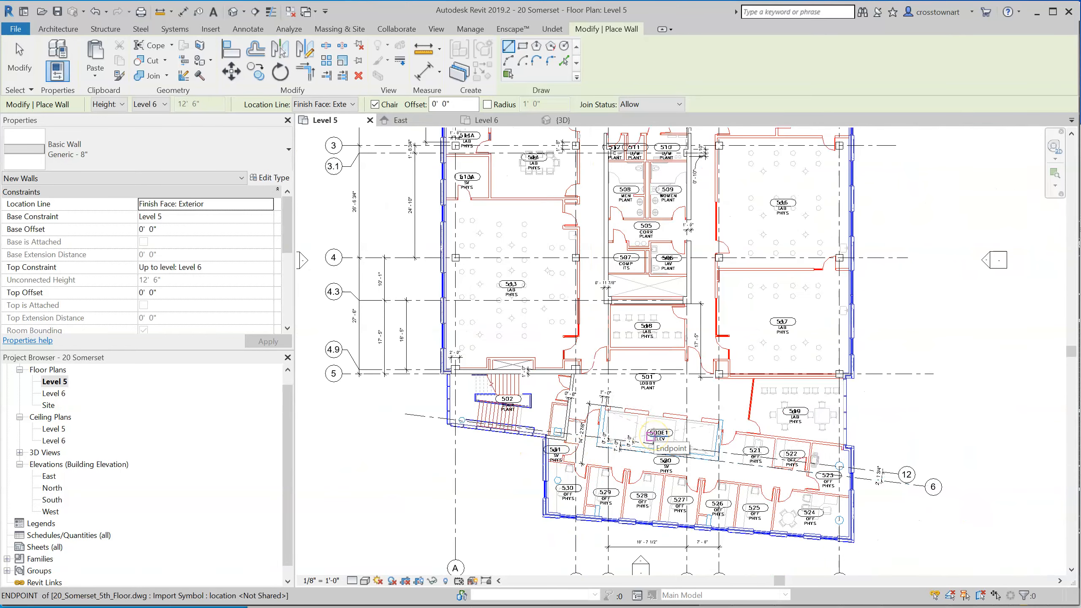
scroll(651, 436, down, 2)
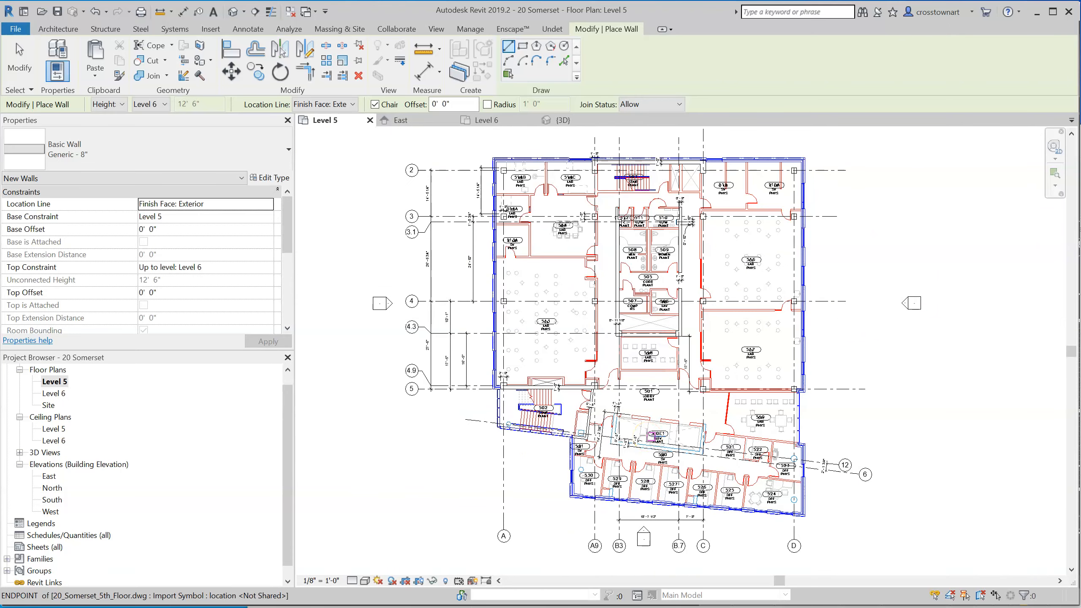
scroll(649, 435, up, 3)
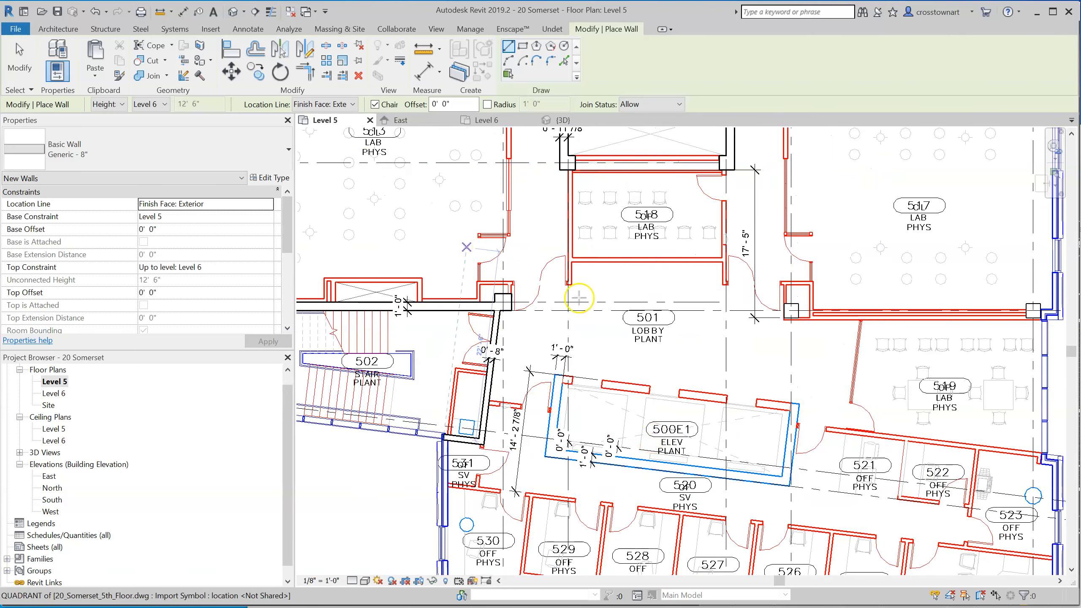
scroll(804, 418, up, 2)
click(807, 419)
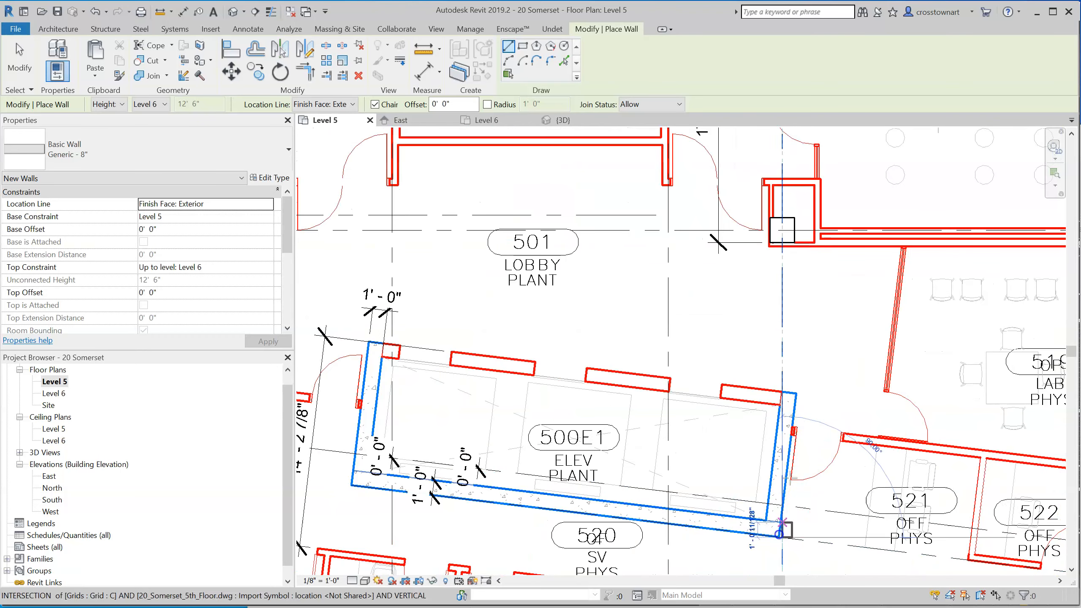
key(Escape)
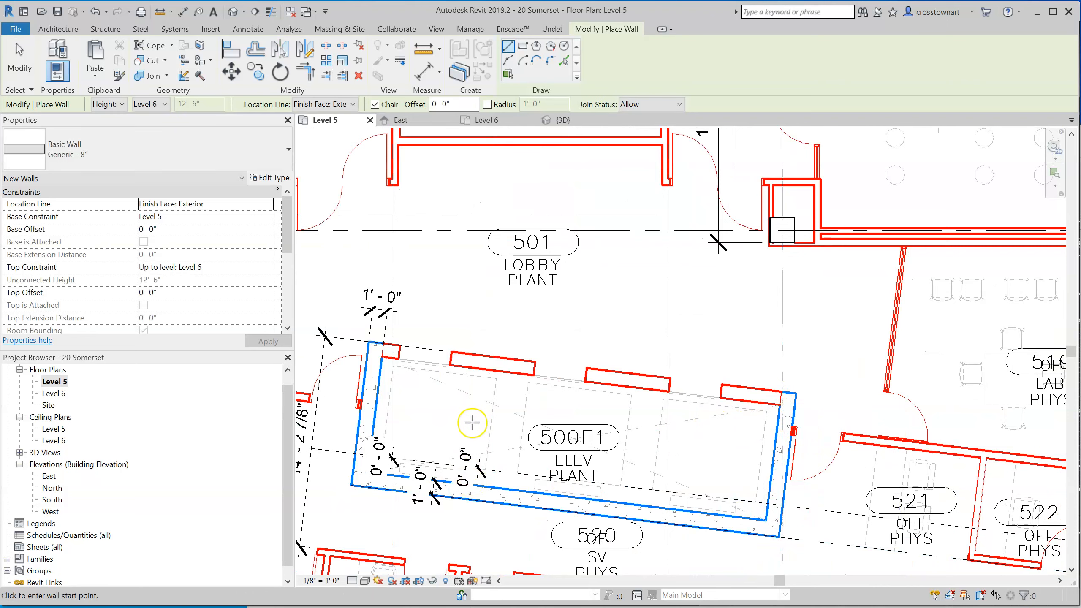
- Draw a Generic - 12" wall about 9' - 6" long along the west side of elevator 500E1
click(116, 147)
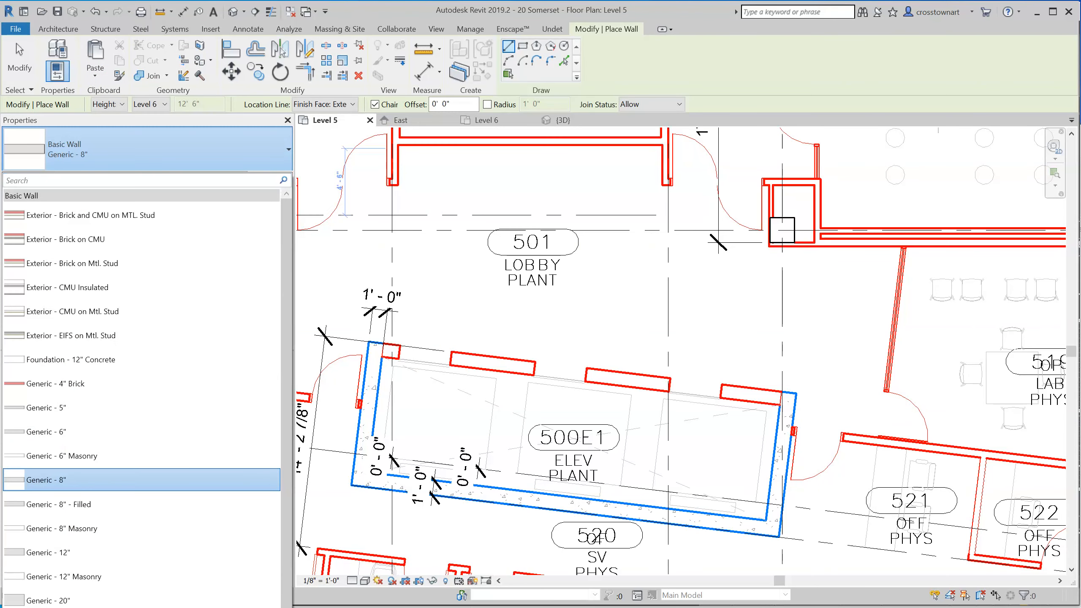
click(64, 553)
click(351, 485)
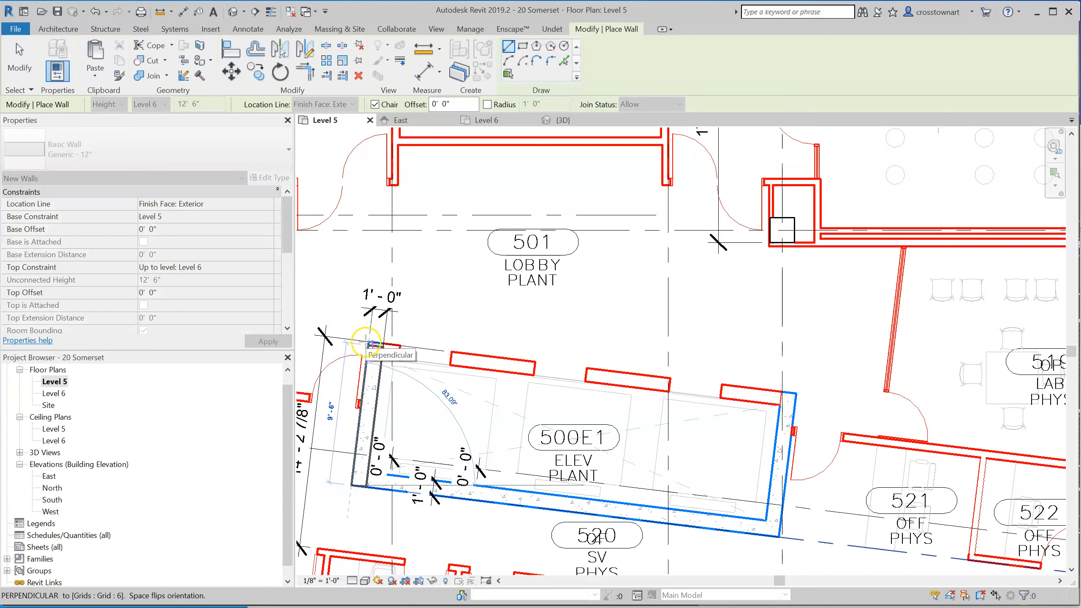
scroll(370, 345, up, 2)
click(370, 345)
- Continue the wall about 28' - 6" along the north side of elevator 500E1, and enclose the shaft along its east and south sides
scroll(555, 357, down, 3)
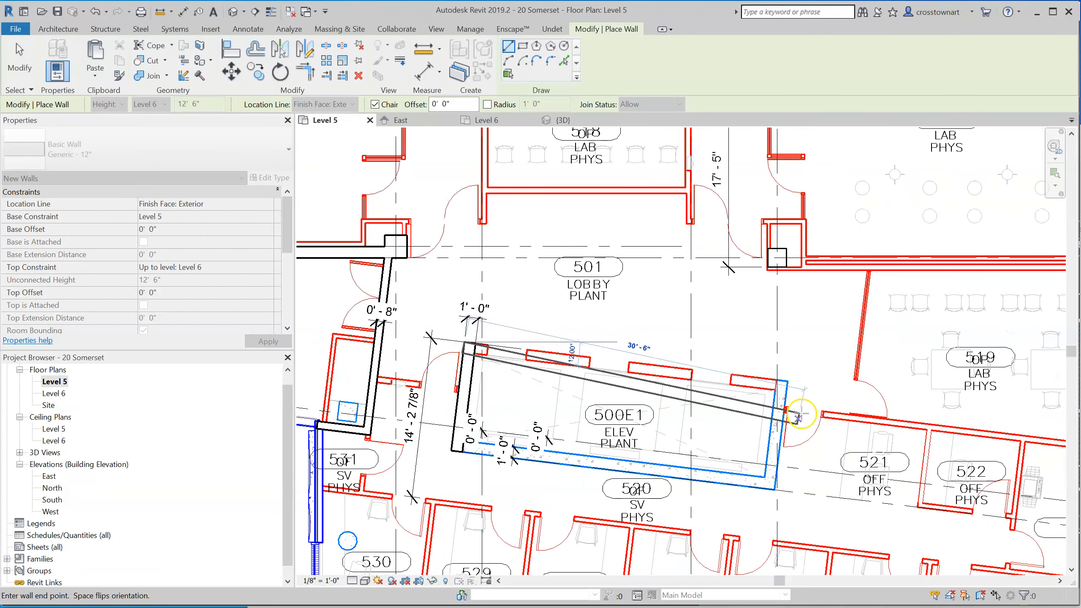
scroll(788, 382, up, 2)
click(803, 381)
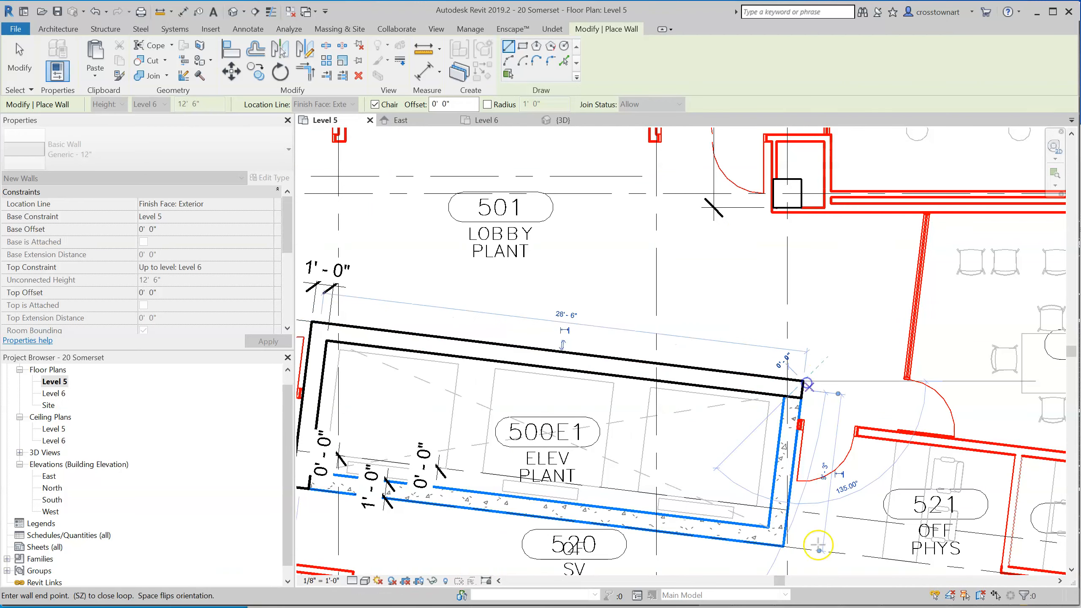
click(781, 545)
scroll(827, 443, down, 2)
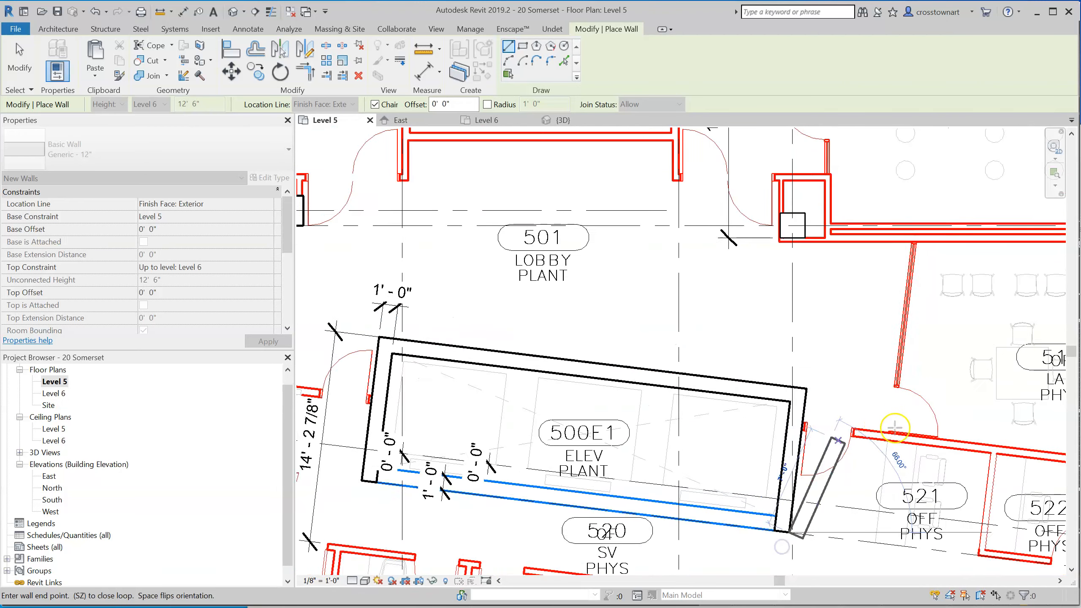
click(497, 468)
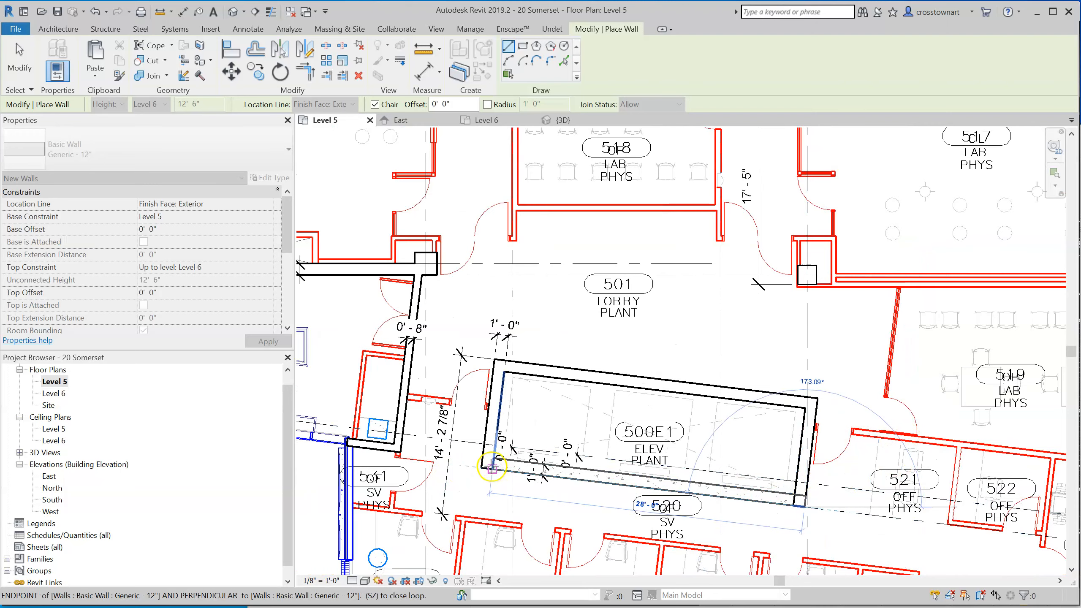
key(Escape)
- Draw a Generic - 12" wall about 3' - 2" long over the concrete pier in room 529, ending at the exterior wall
scroll(578, 259, down, 2)
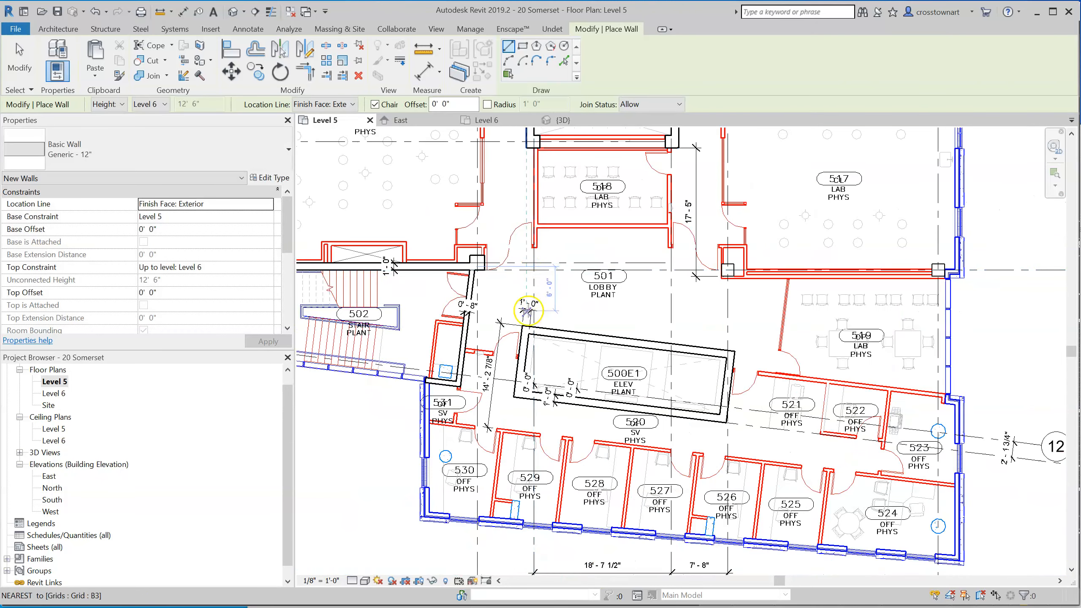
scroll(481, 383, up, 1)
click(628, 450)
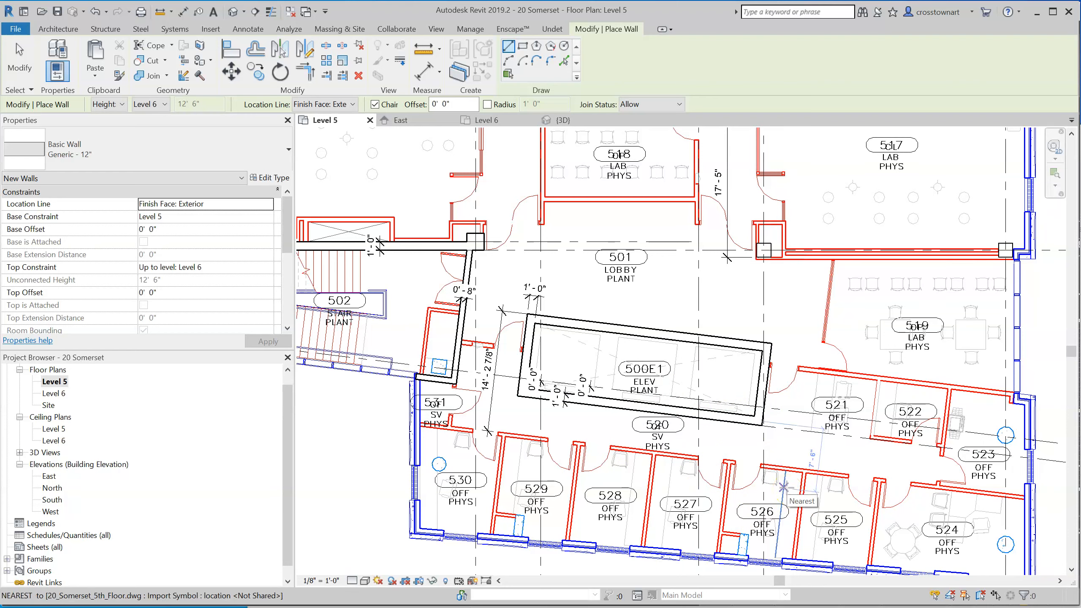
scroll(489, 494, up, 6)
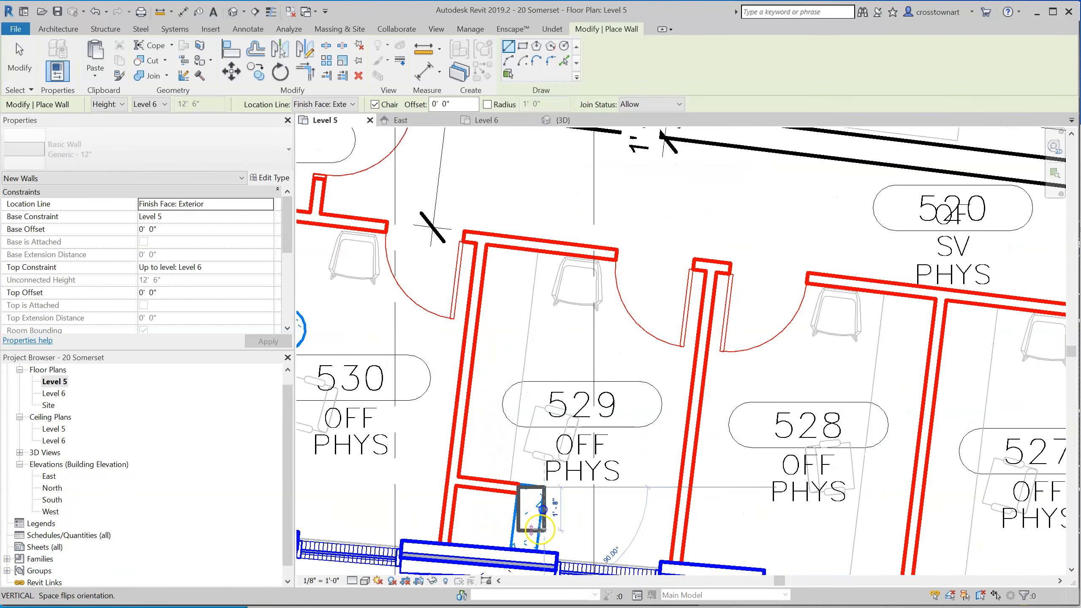
click(544, 487)
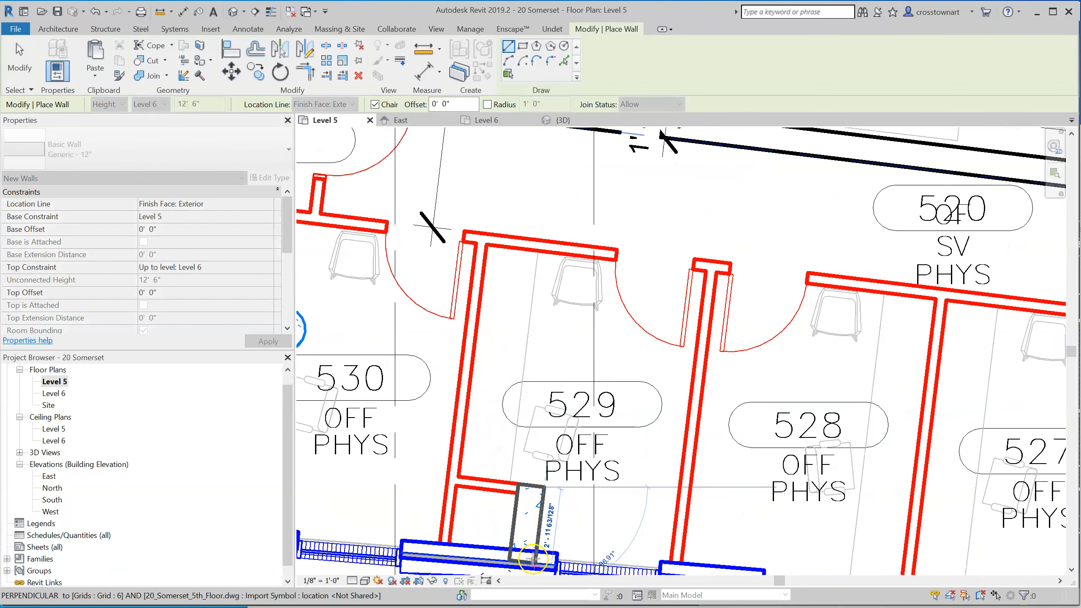
scroll(532, 558, down, 2)
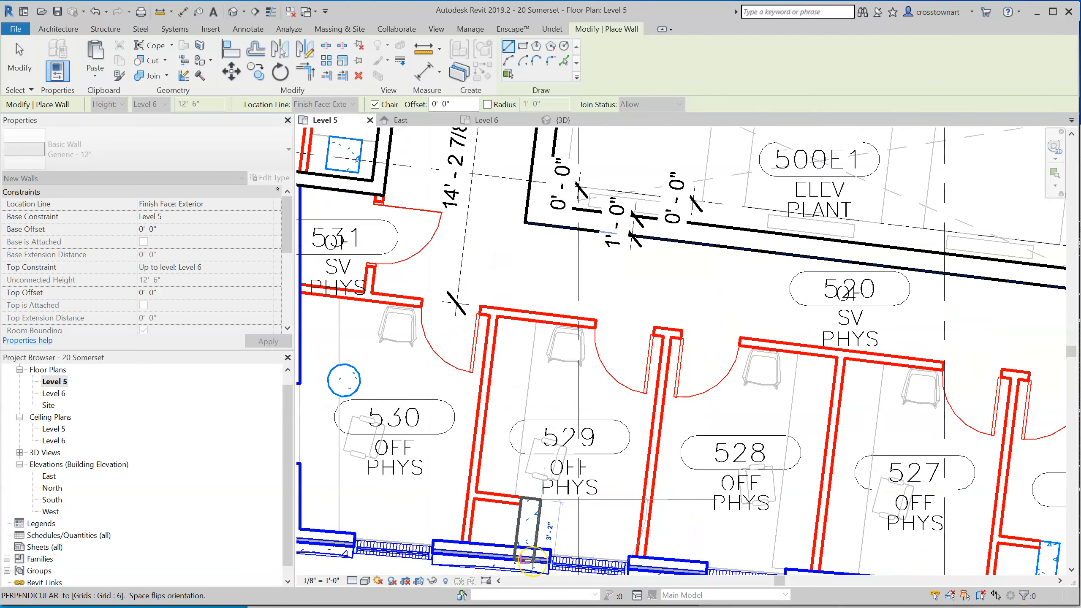
click(525, 558)
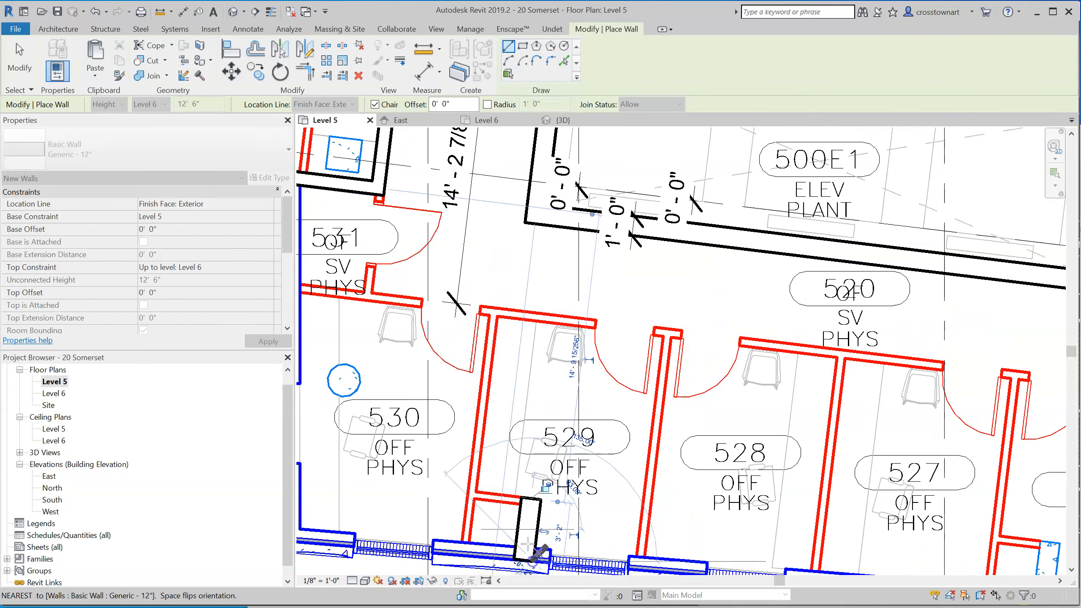
key(Escape)
- Draw a matching Generic - 12" wall over the concrete pier in room 526, ending at the exterior wall
scroll(447, 375, down, 2)
scroll(851, 537, up, 3)
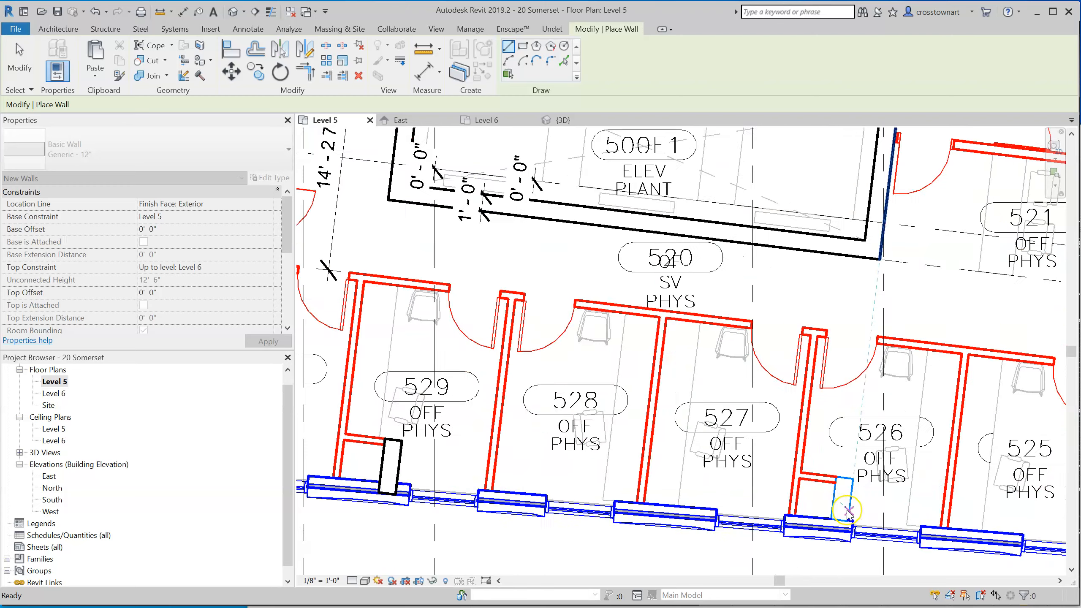
click(842, 522)
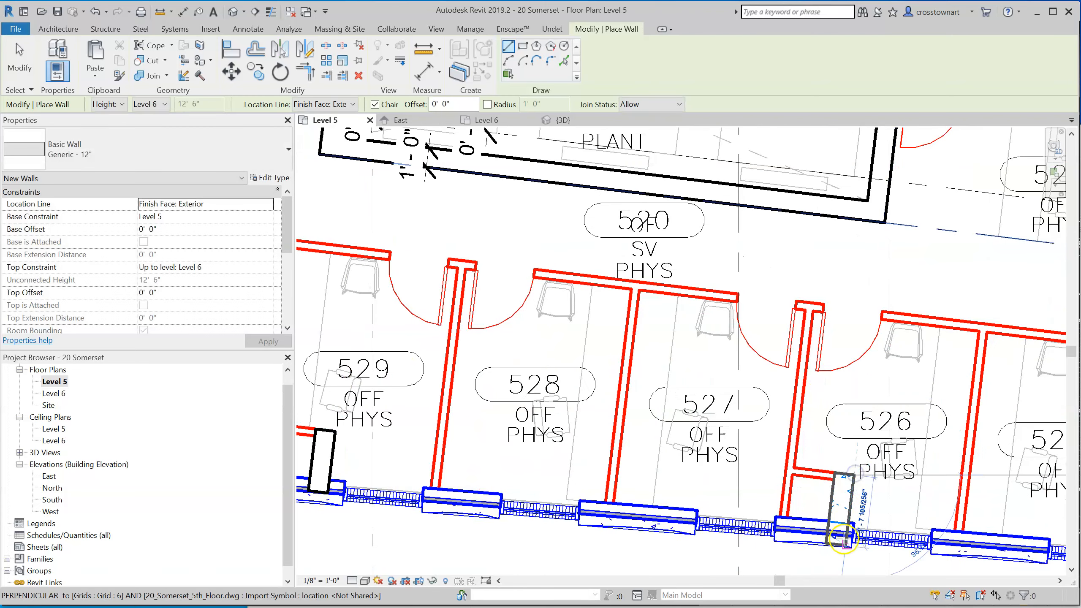
click(844, 538)
key(Escape)
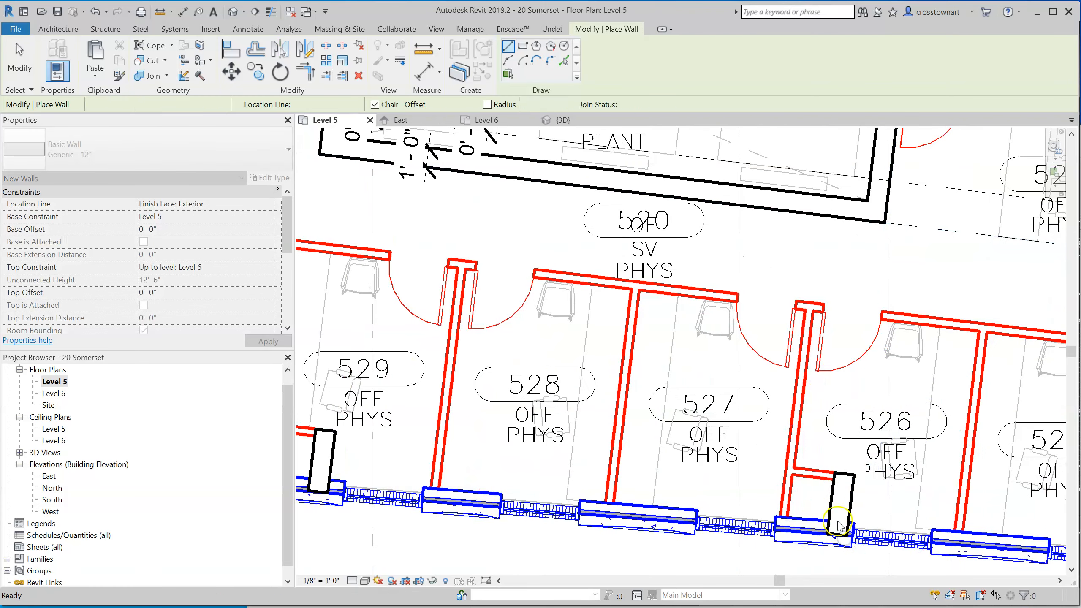
- Start placing an architectural column and check which column types are available
scroll(677, 506, down, 3)
scroll(677, 507, down, 2)
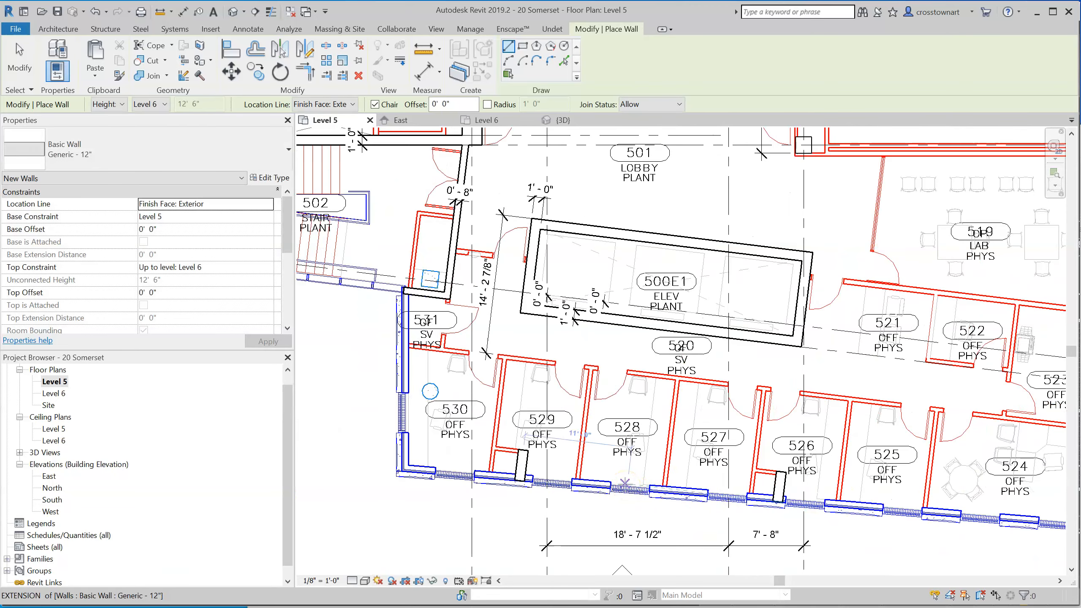
scroll(624, 482, down, 2)
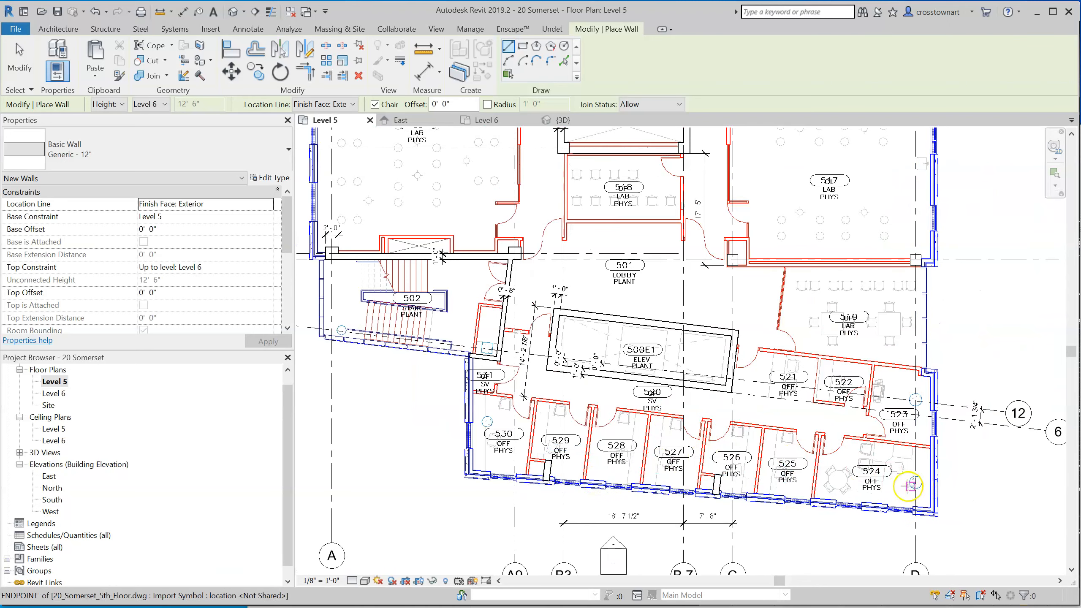
click(45, 28)
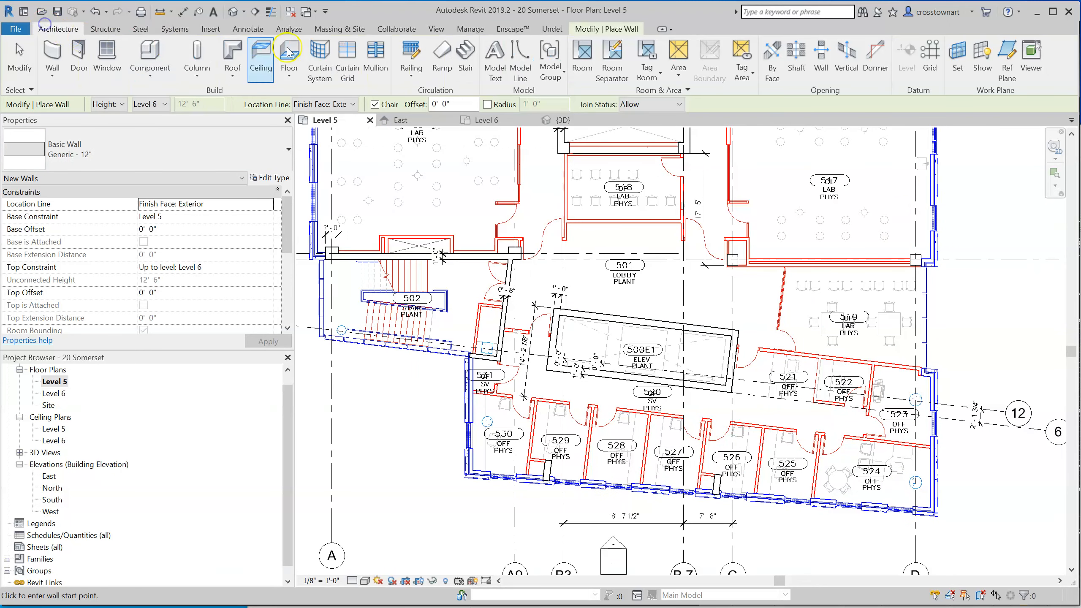
click(207, 73)
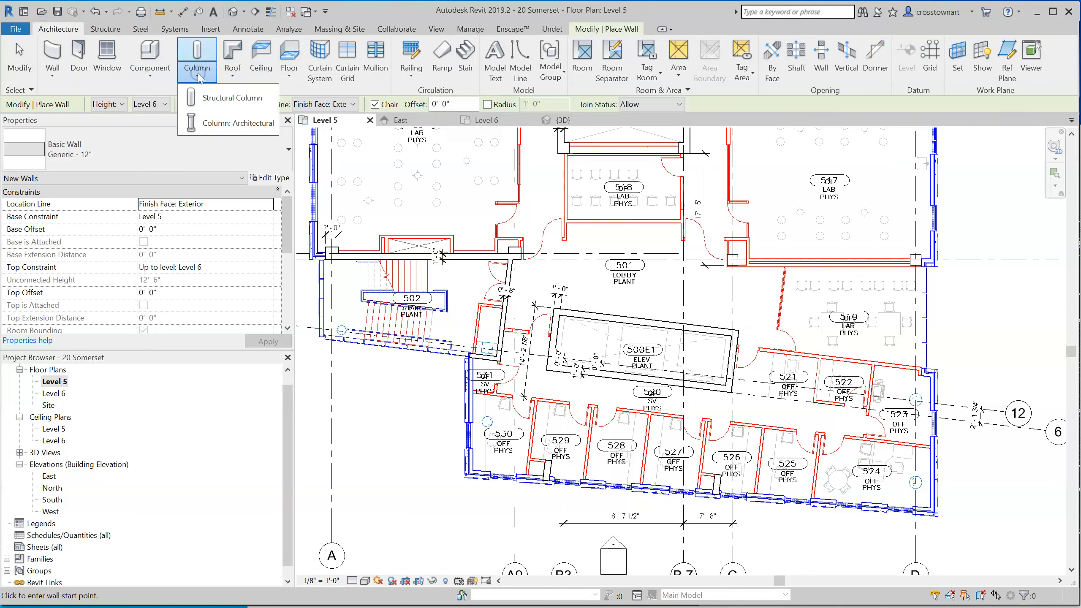
click(239, 127)
click(195, 154)
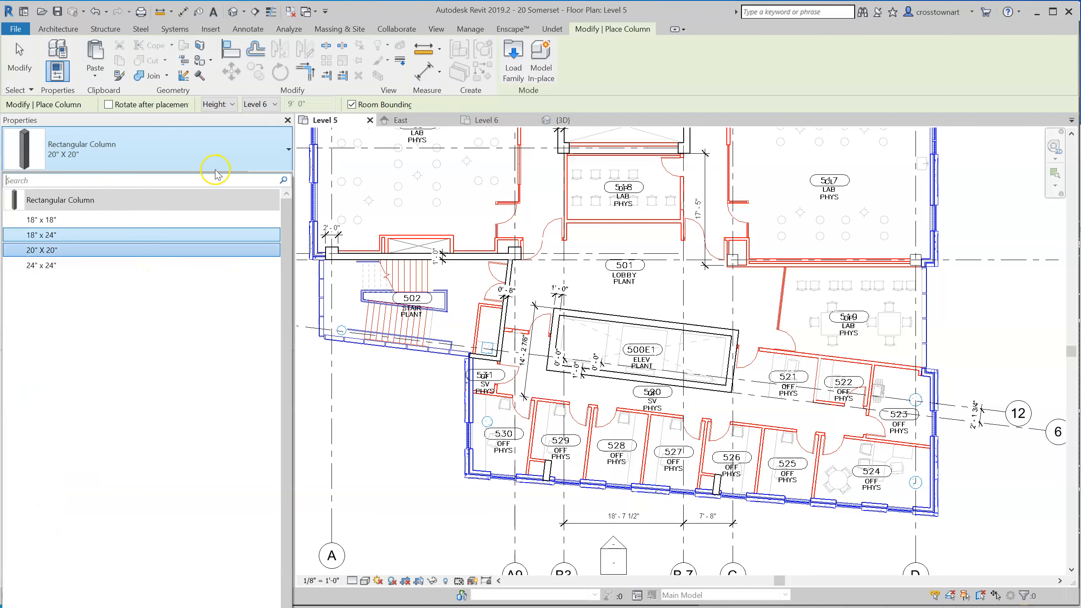
click(204, 160)
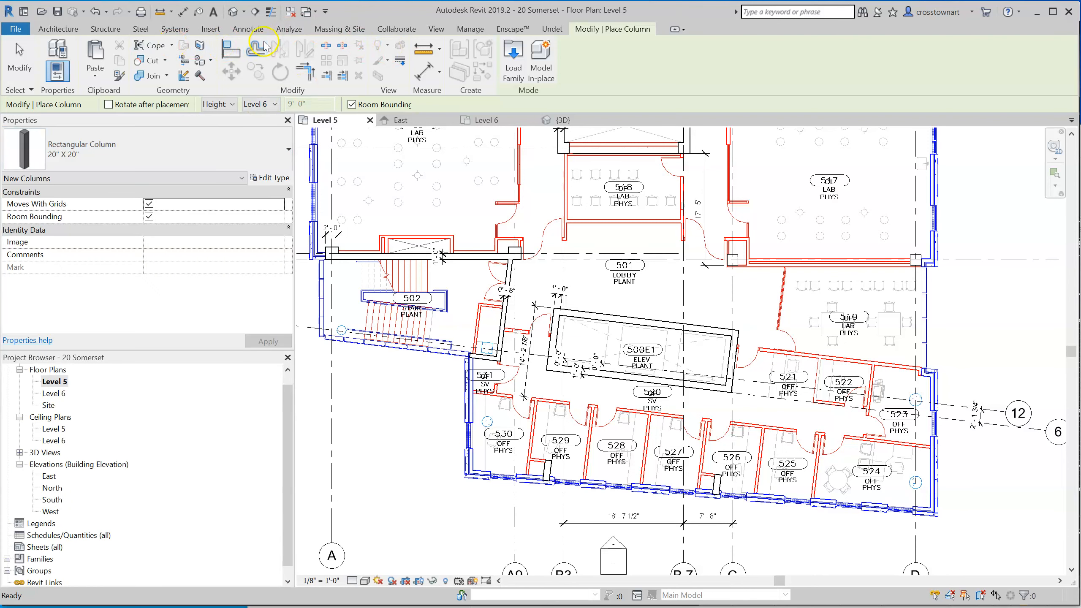
- Load the Round Column family from the Columns folder of the US Imperial library
click(210, 28)
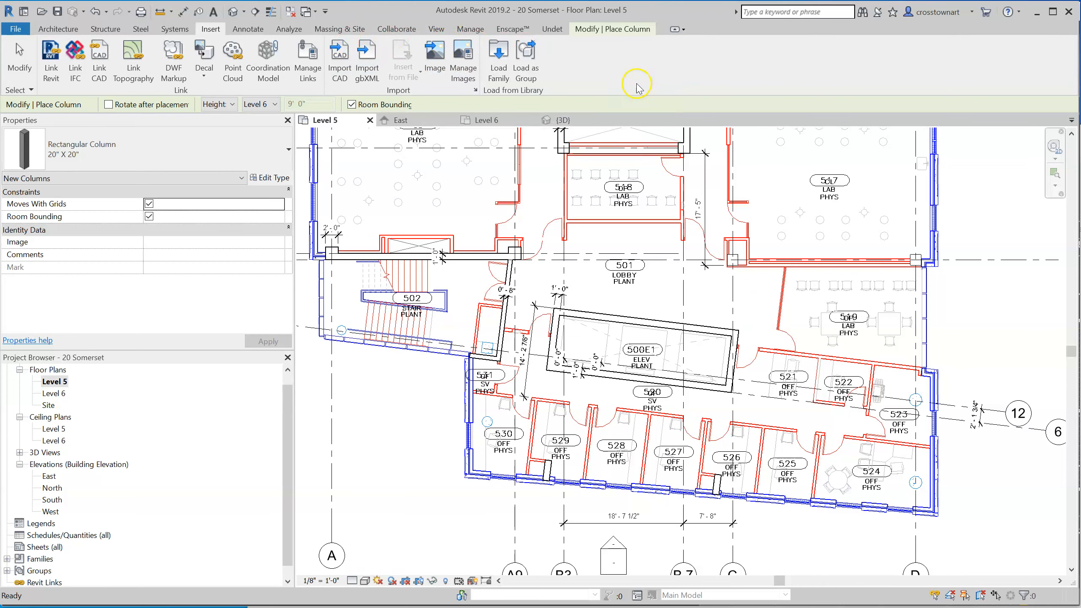
click(498, 55)
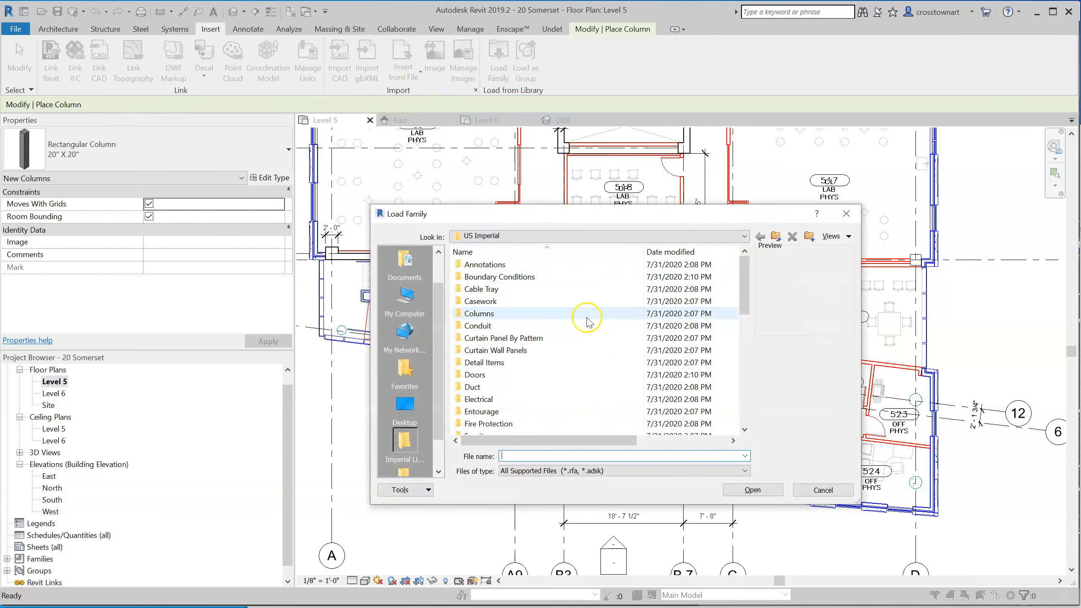
double_click(553, 316)
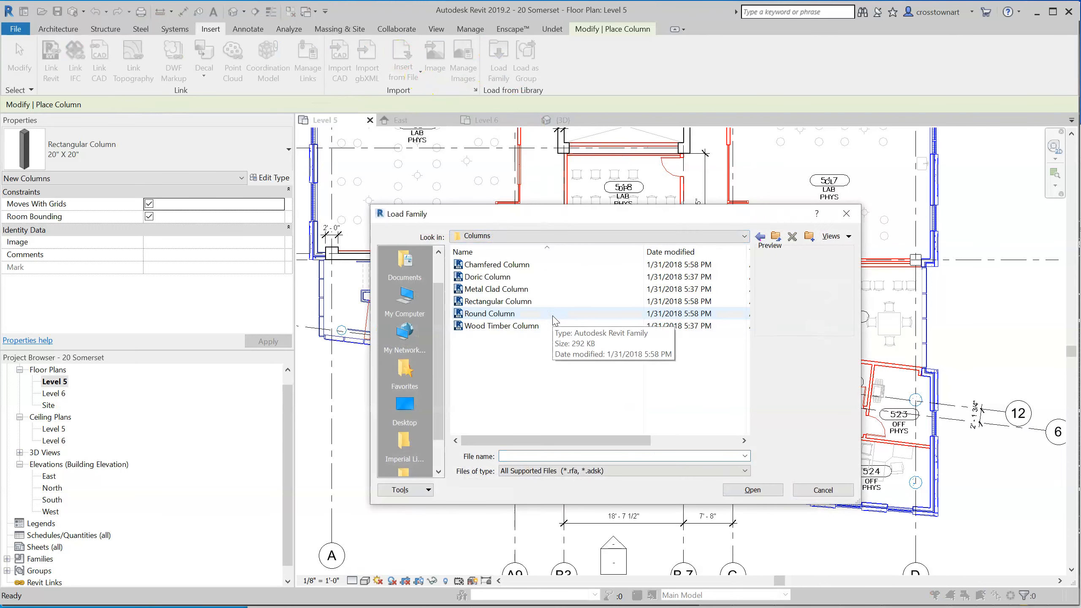
click(553, 315)
click(752, 491)
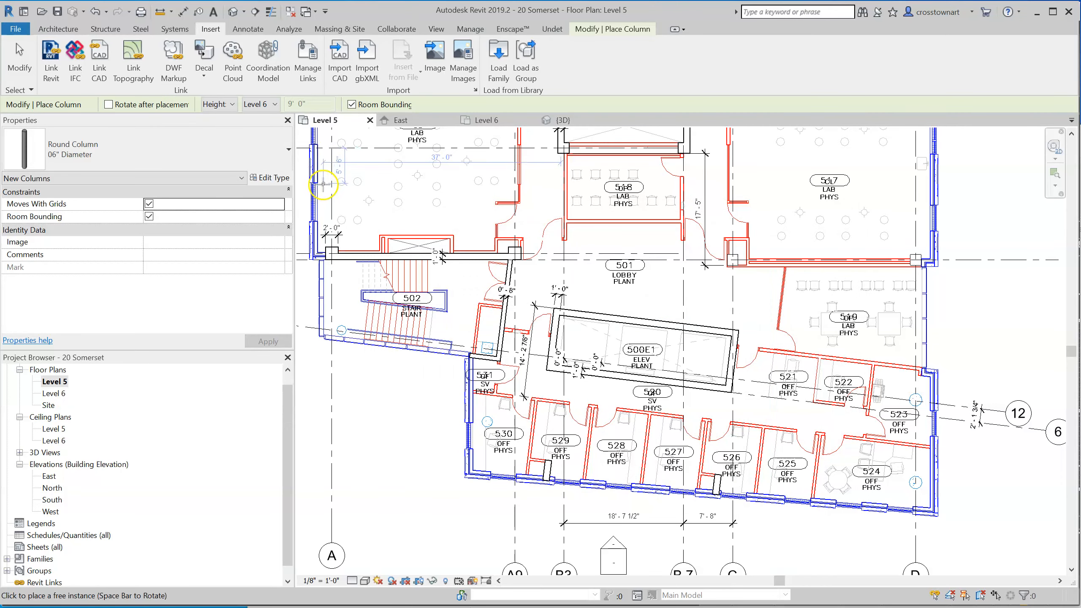
- Place a 24" Diameter round column on grid D over the column circle in room 524
click(258, 160)
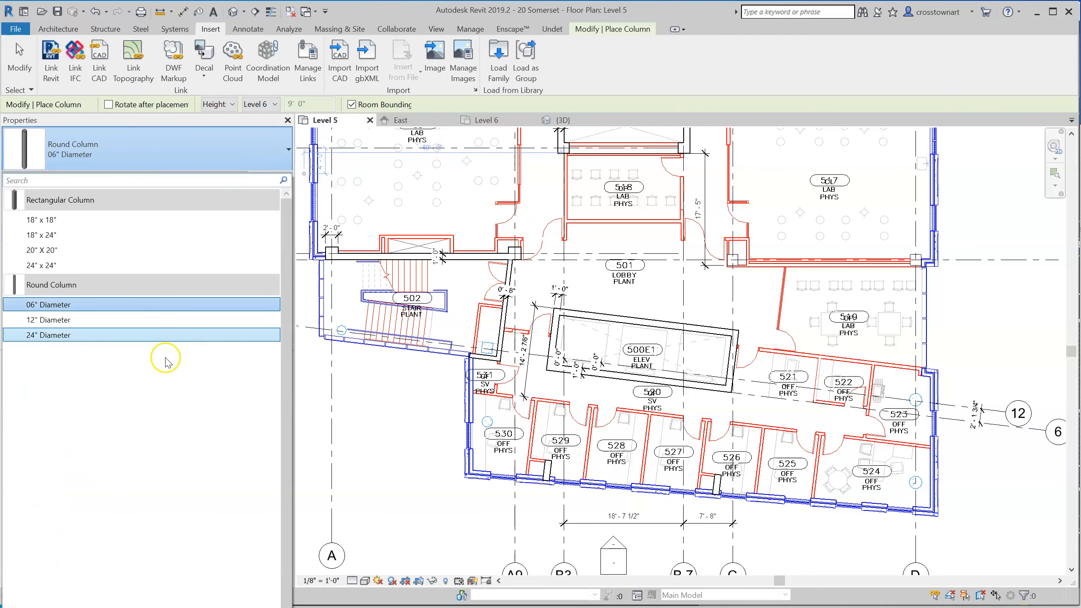
click(154, 336)
scroll(915, 484, up, 4)
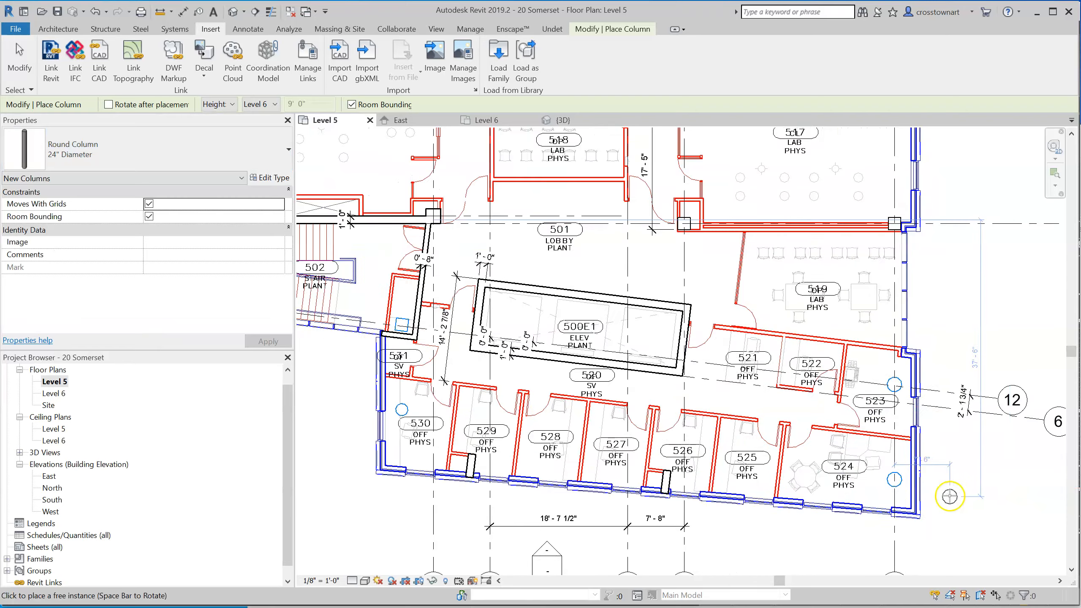
scroll(881, 468, up, 2)
click(876, 468)
scroll(983, 435, down, 1)
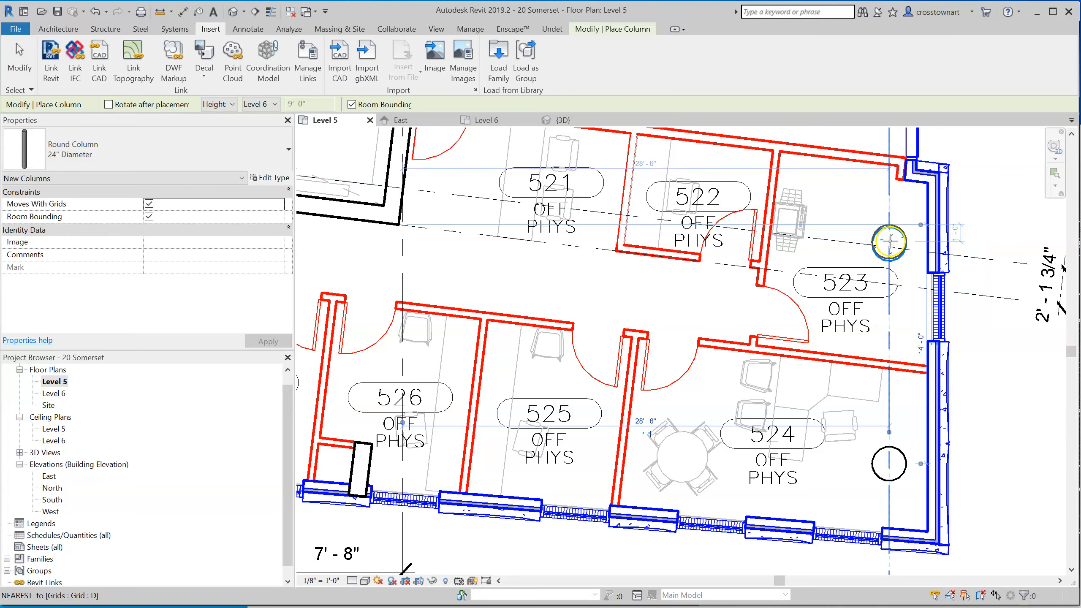
- Place a 24" Diameter round column on grid D over the column circle in room 523
scroll(889, 241, up, 2)
scroll(889, 242, up, 3)
click(888, 245)
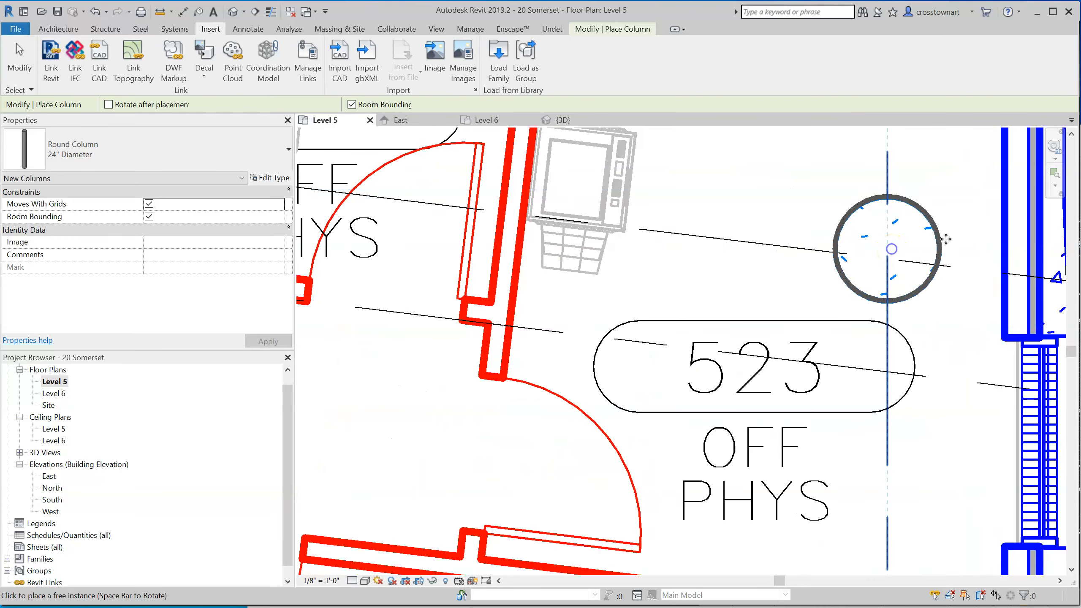
- Compare the 24" Diameter round column with the imported plan's column circle in room 530
scroll(986, 257, down, 3)
scroll(986, 256, down, 4)
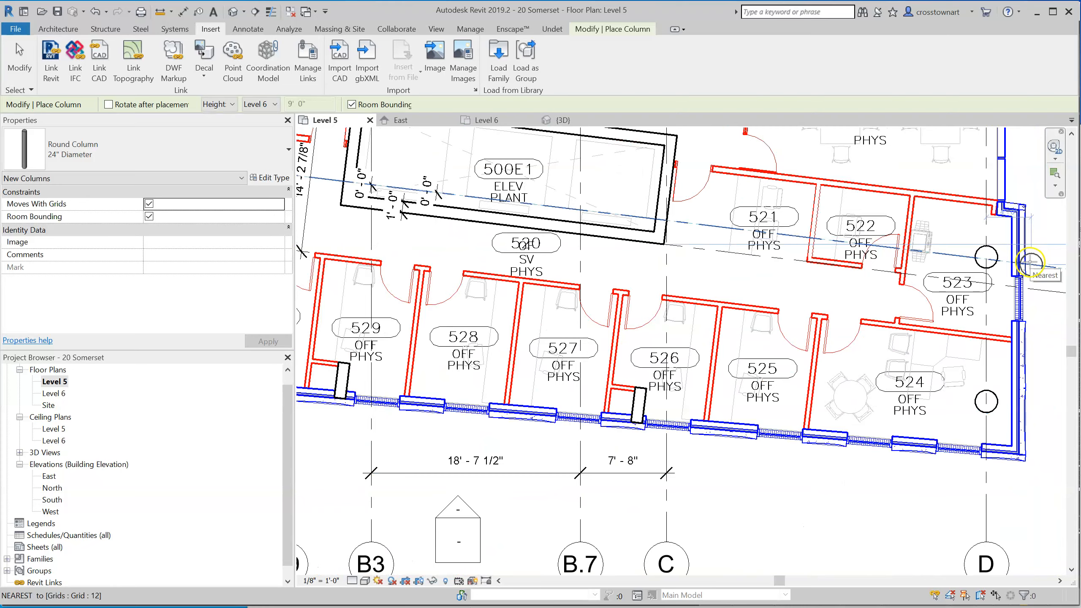
scroll(1030, 261, down, 2)
scroll(443, 306, up, 4)
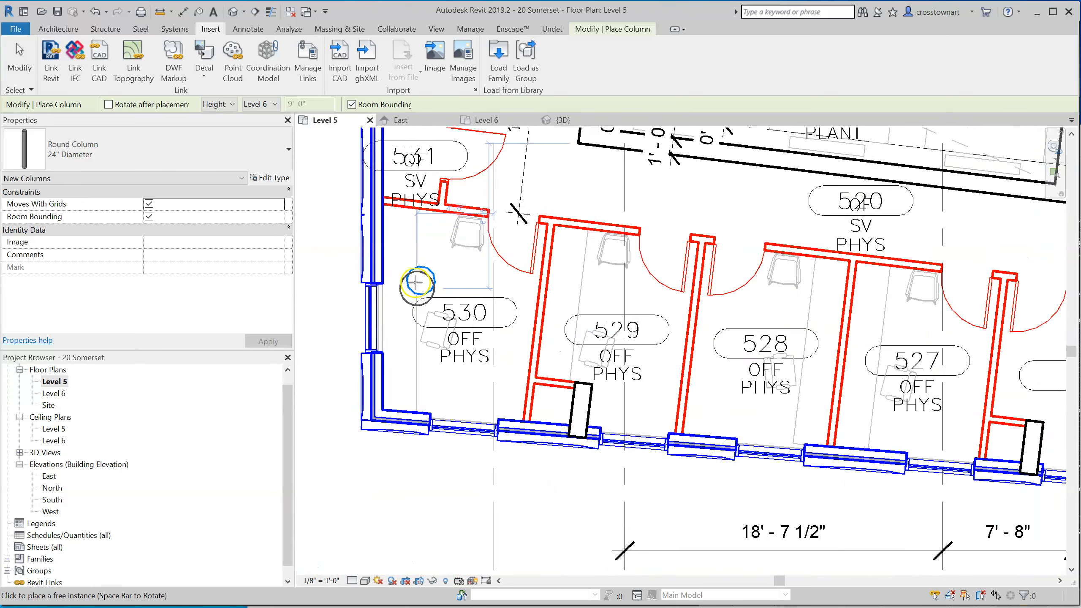
scroll(417, 283, up, 1)
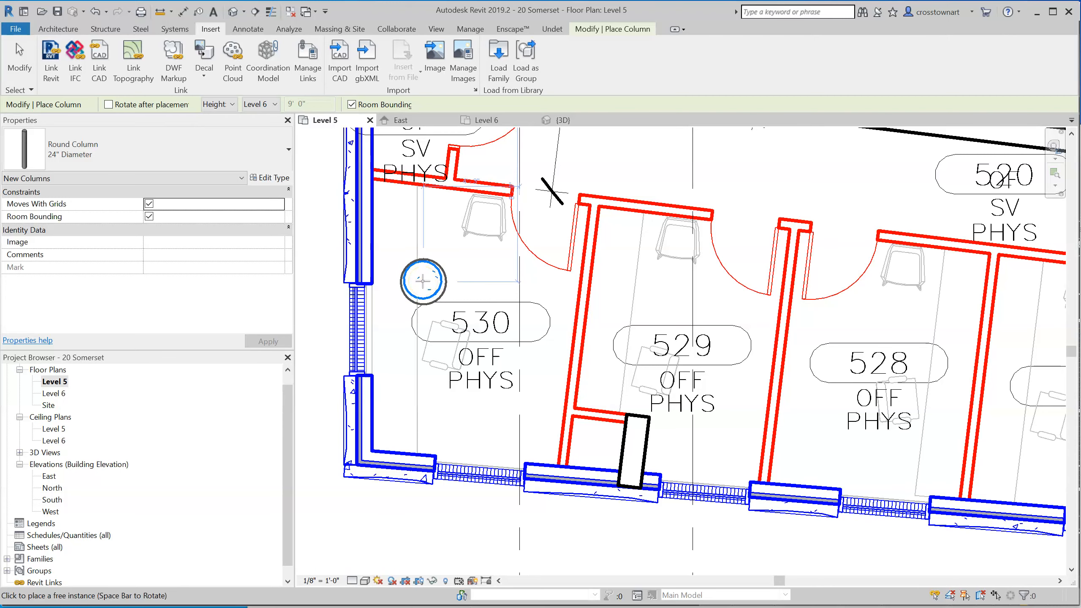
click(422, 282)
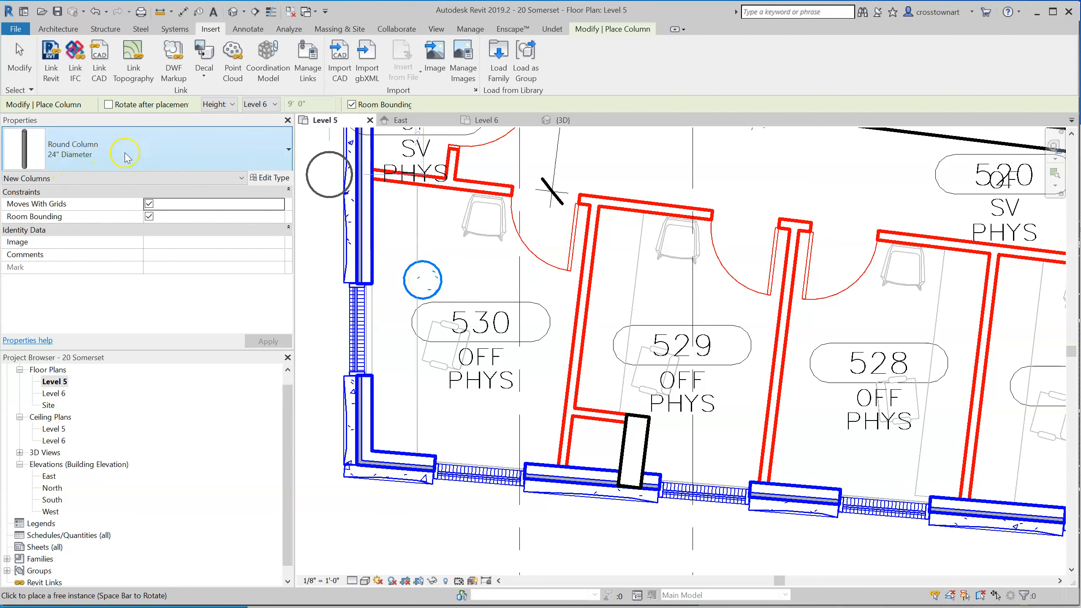
- Duplicate the column type as 20" dia with a 1' 8" diameter and place it over the column circle in room 530
click(268, 178)
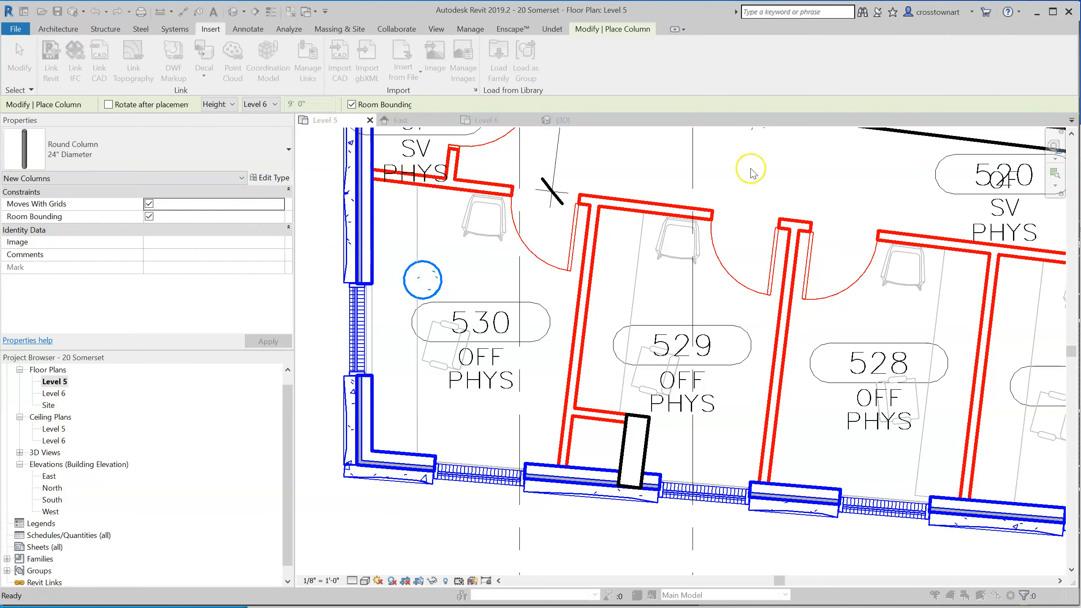
click(922, 191)
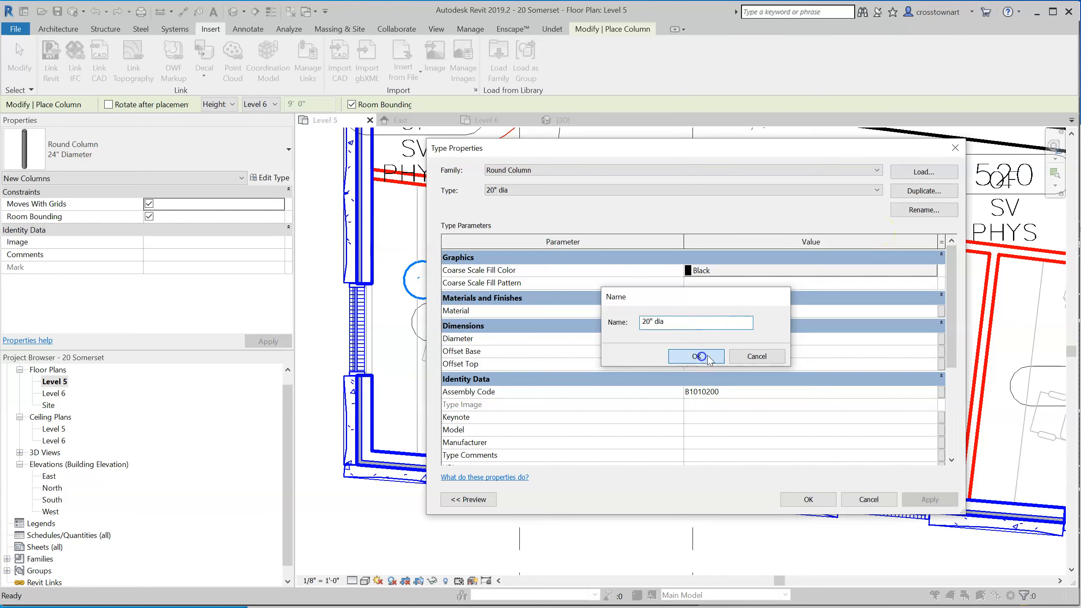
click(690, 356)
click(724, 342)
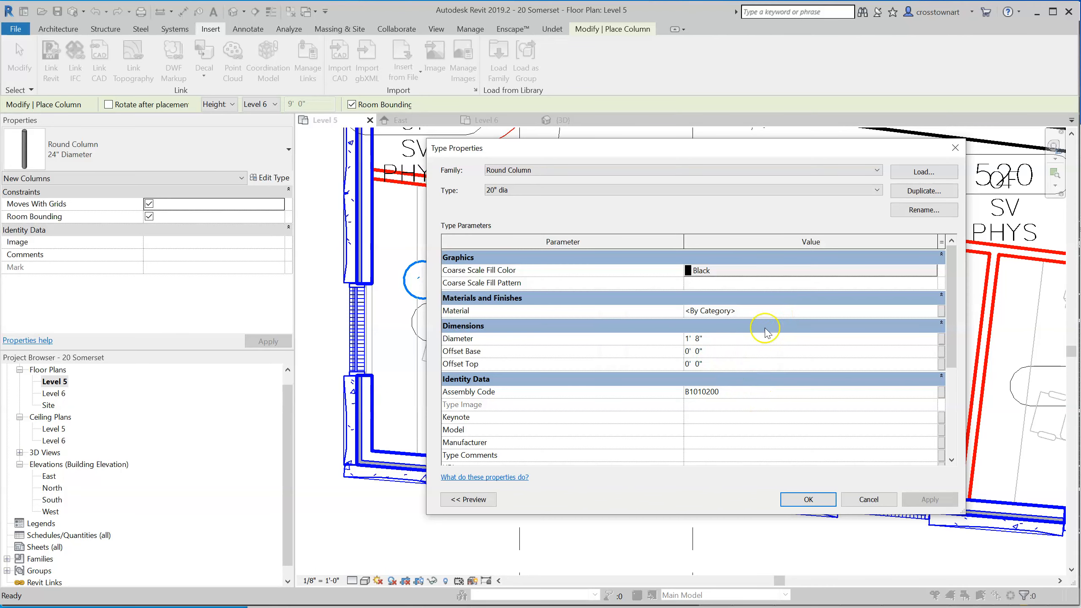
click(808, 501)
click(422, 281)
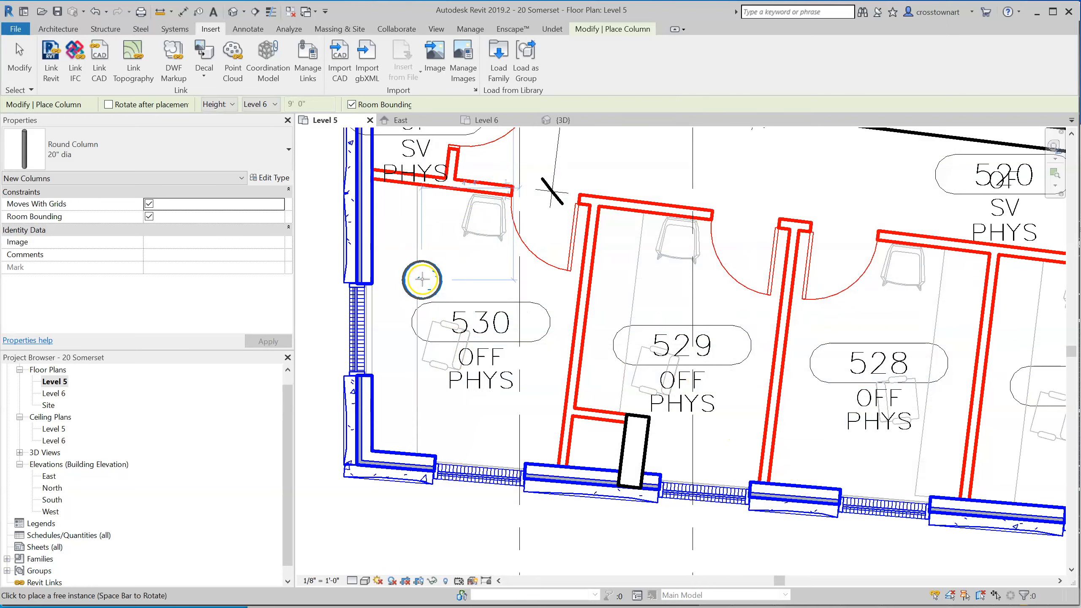
- Compare the 20" dia round column with the imported plan's column circle in stair 502
scroll(569, 422, down, 5)
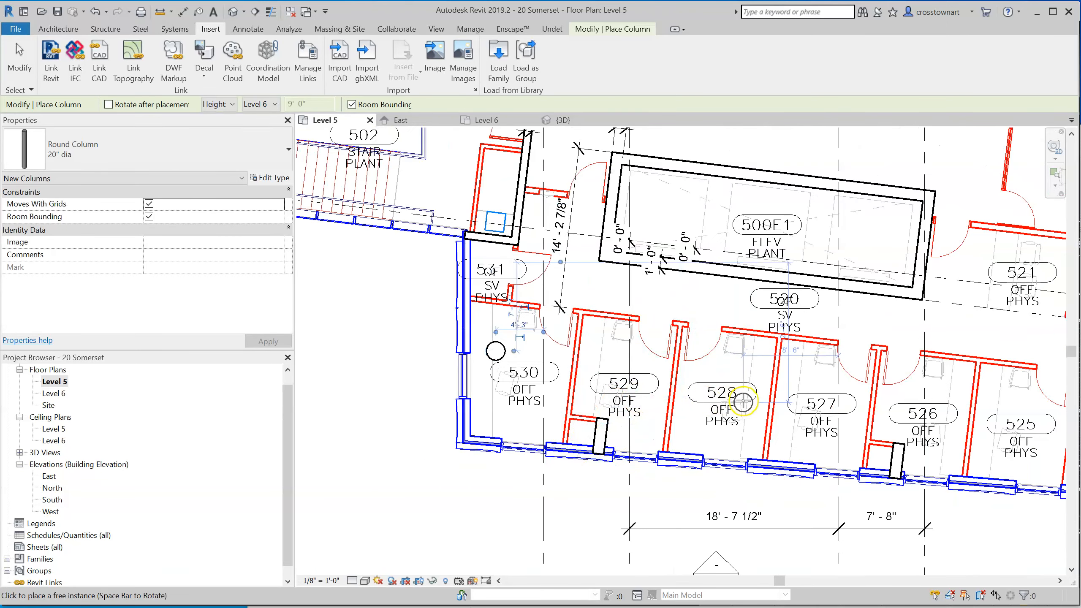
scroll(738, 400, down, 2)
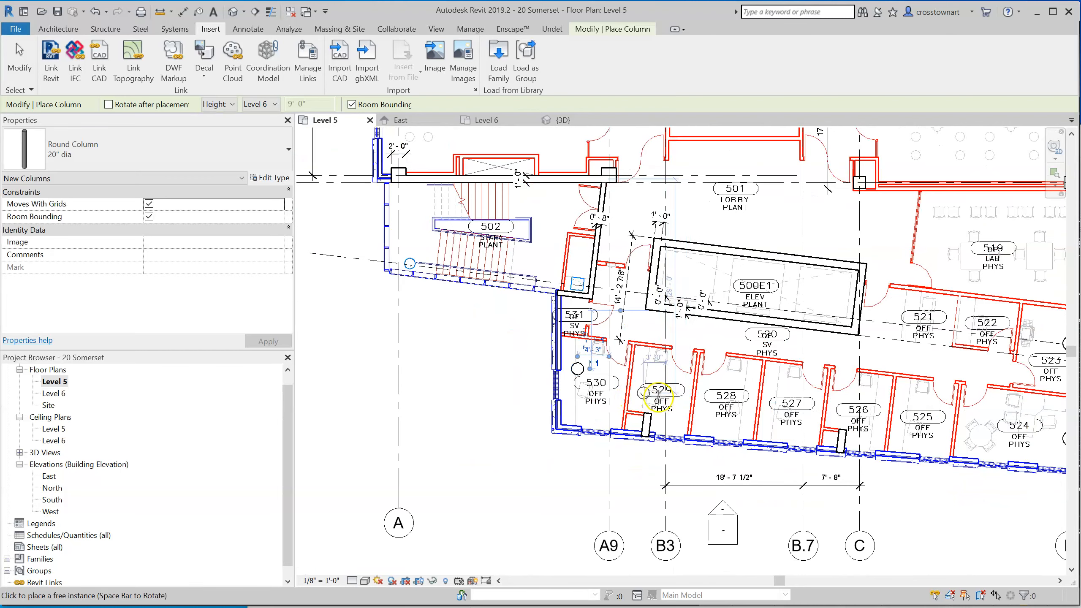
scroll(411, 272, up, 3)
scroll(412, 275, up, 2)
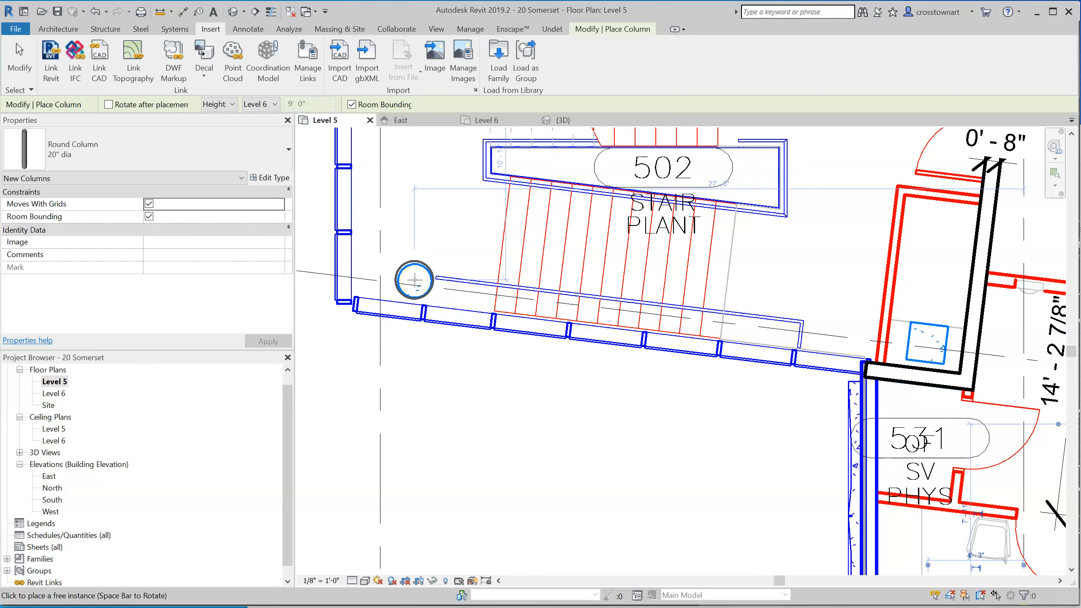
click(414, 280)
- Duplicate the 20" dia column type as 18" dia. and set its diameter to 18"
click(275, 178)
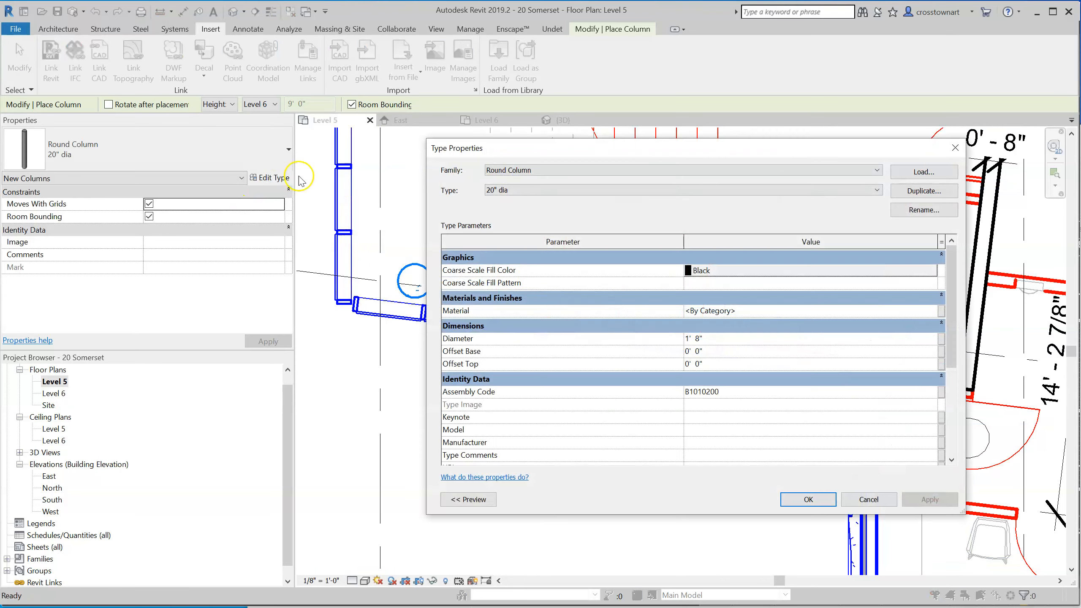
click(931, 192)
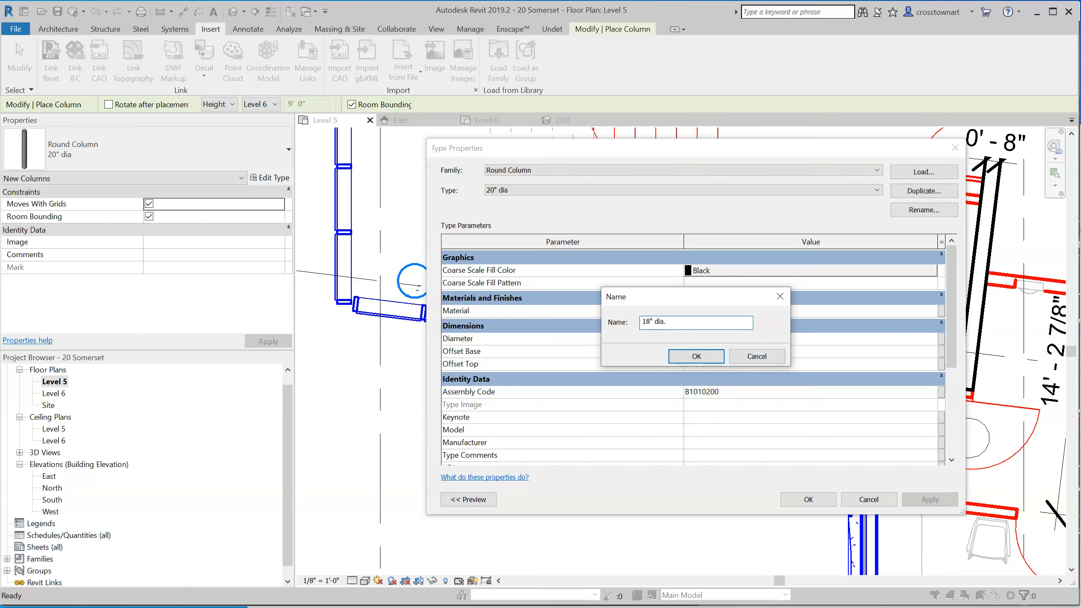
click(698, 357)
click(719, 339)
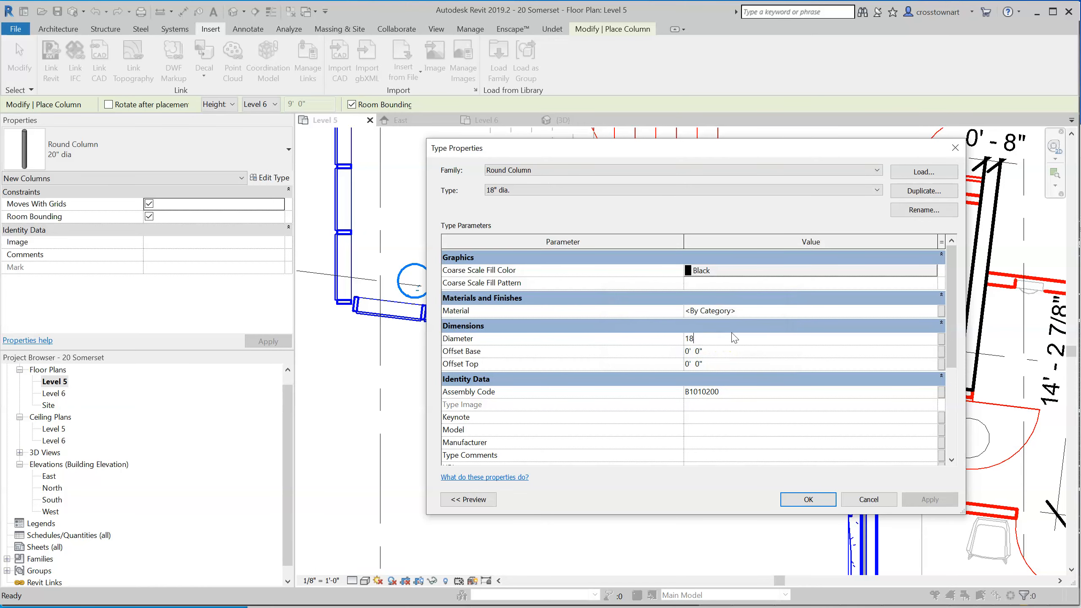
click(809, 500)
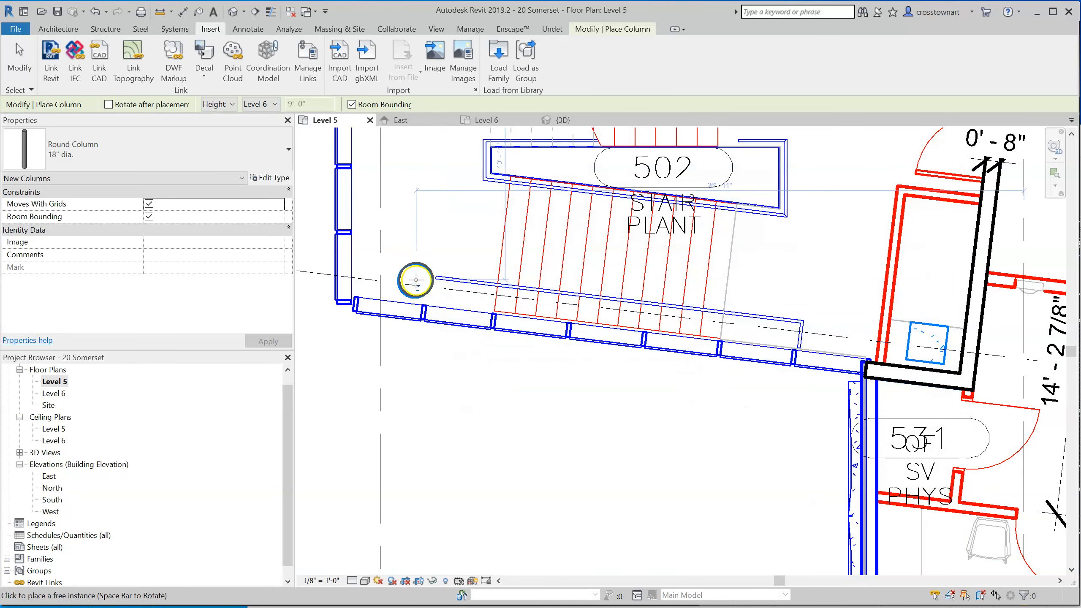
- Place the 18" dia. round column centered on the column circle beside the stair in room 502
scroll(415, 281, up, 5)
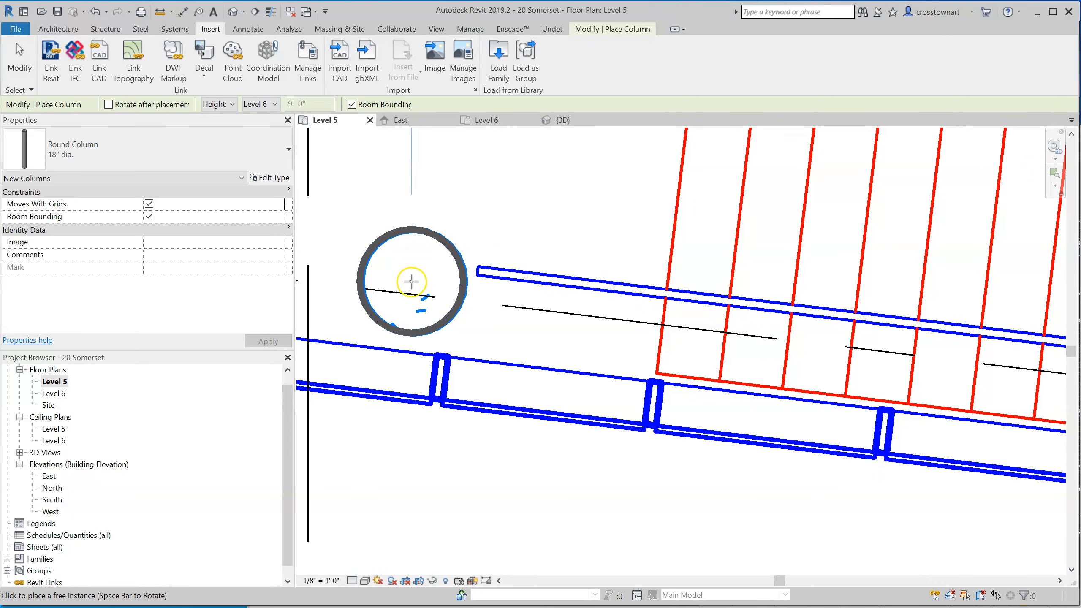
scroll(411, 282, up, 2)
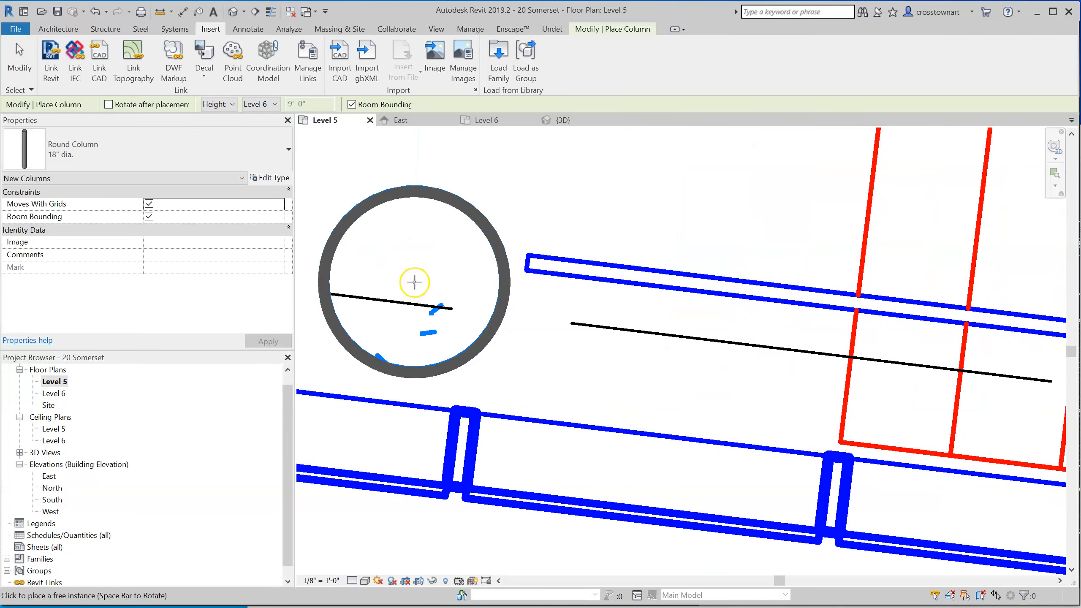
scroll(559, 340, down, 6)
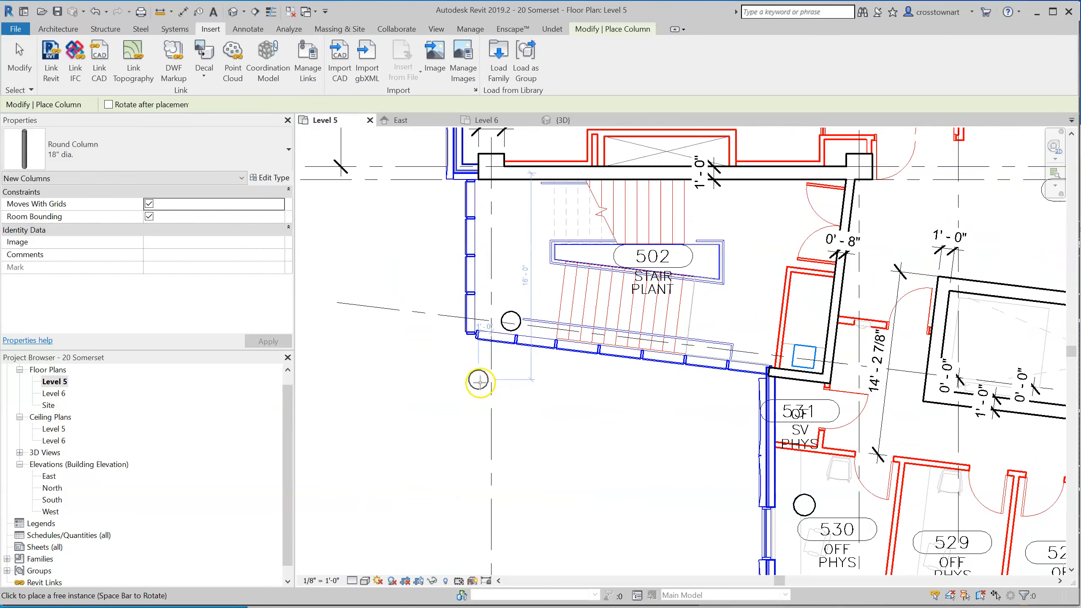
- Place a 20" X 20" rectangular column, angled to match the plan, over the column square in the shaft above room 531
scroll(479, 382, down, 2)
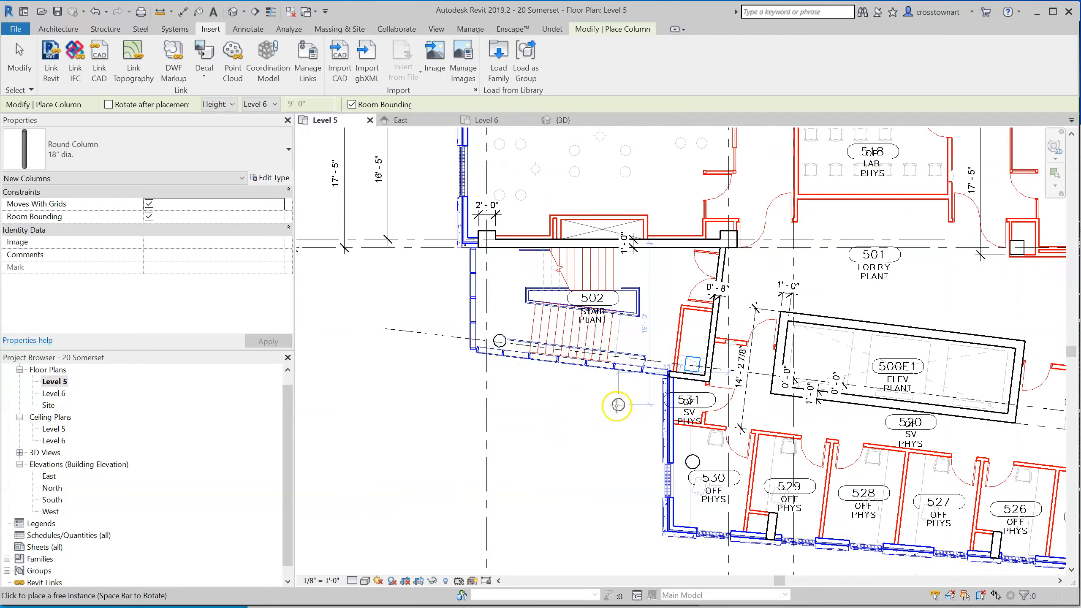
scroll(617, 405, up, 2)
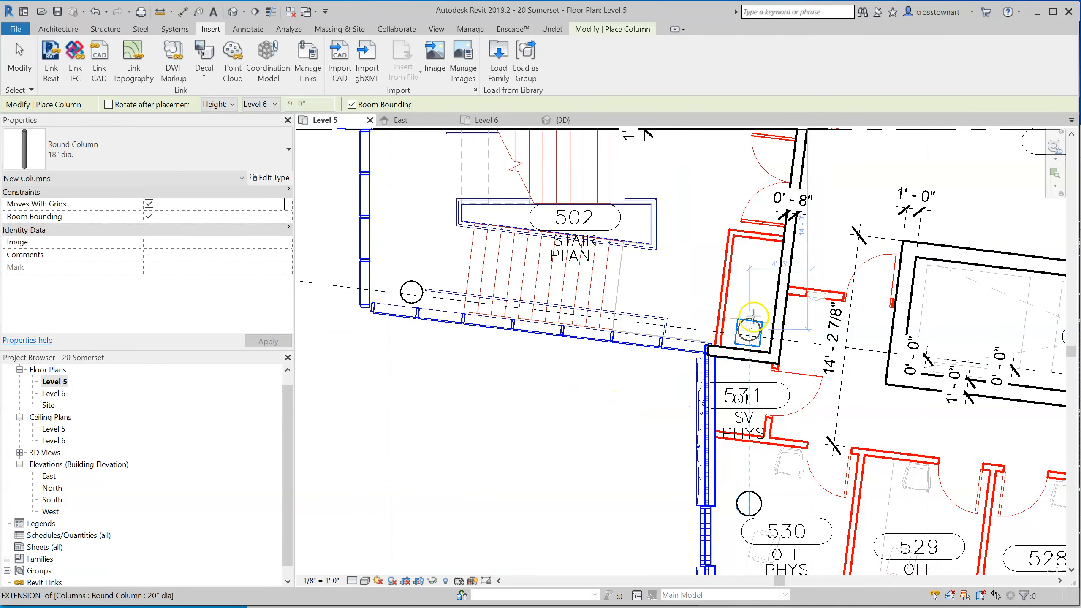
click(177, 149)
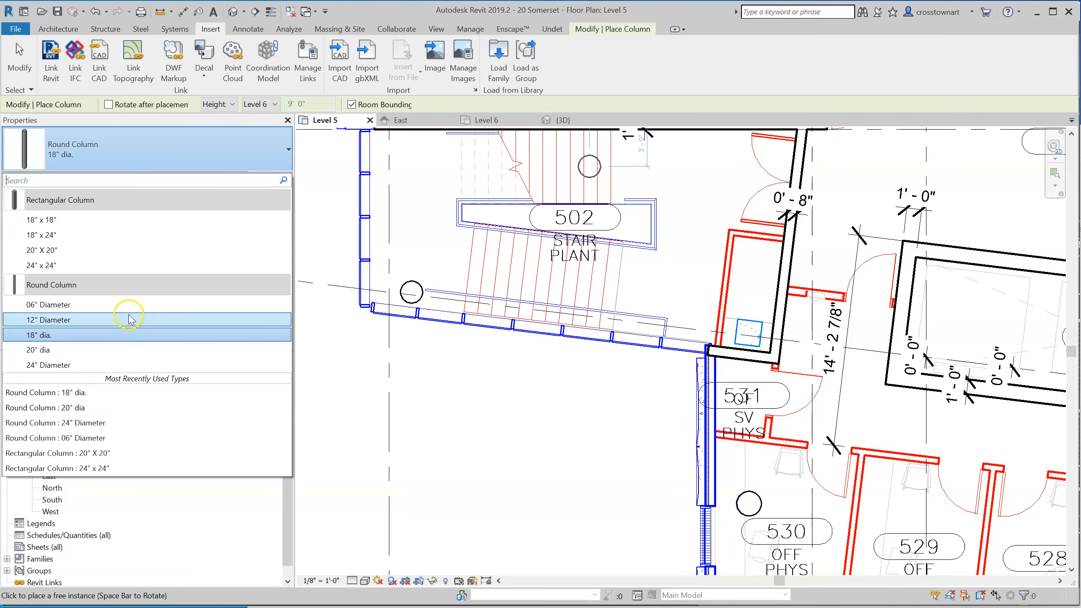
click(104, 251)
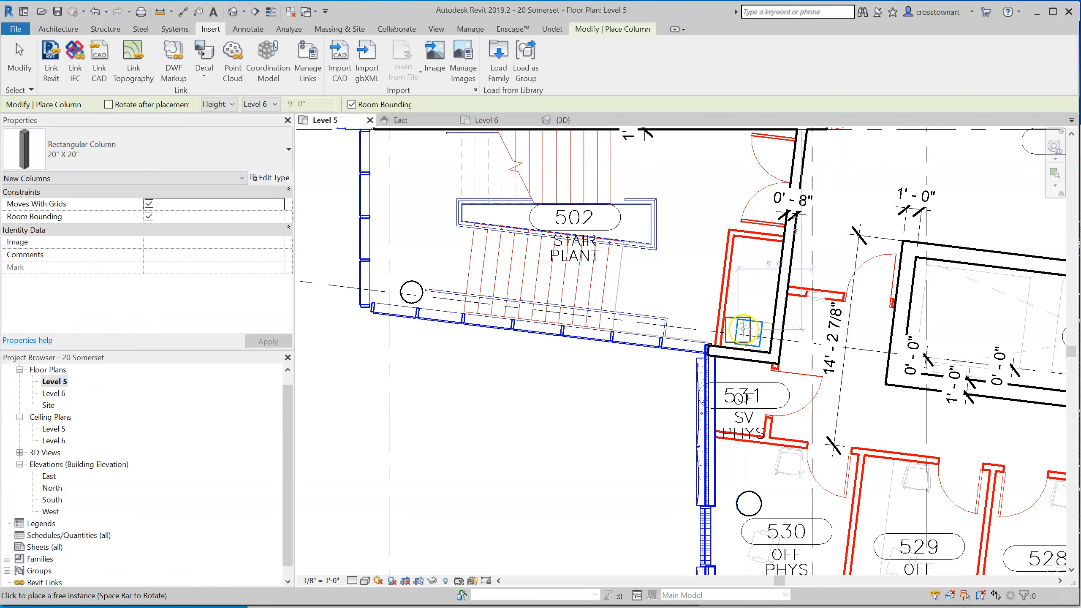
scroll(746, 331, up, 2)
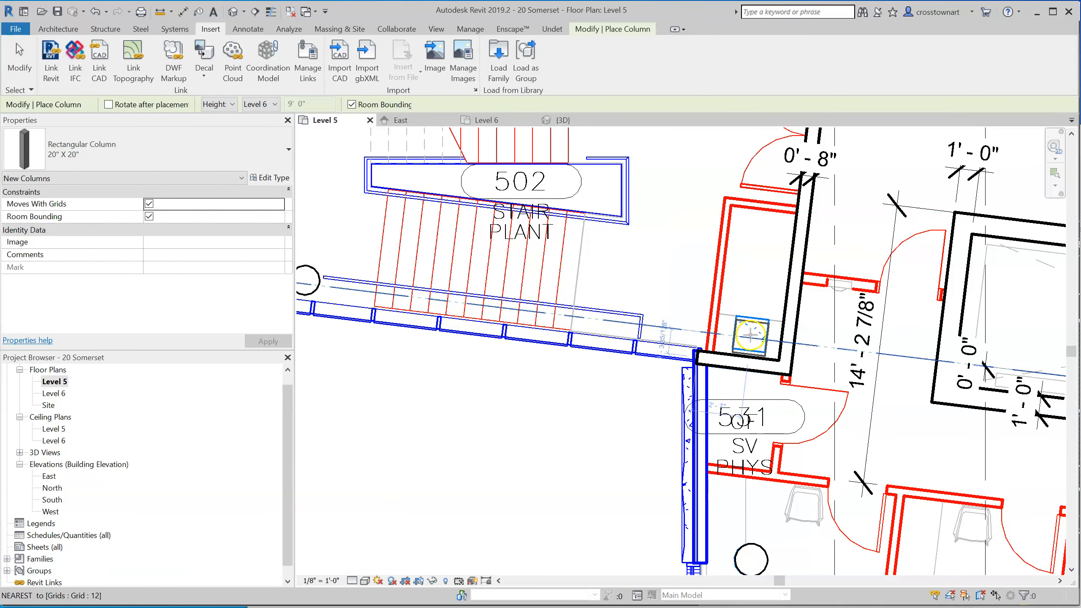
scroll(747, 332, up, 2)
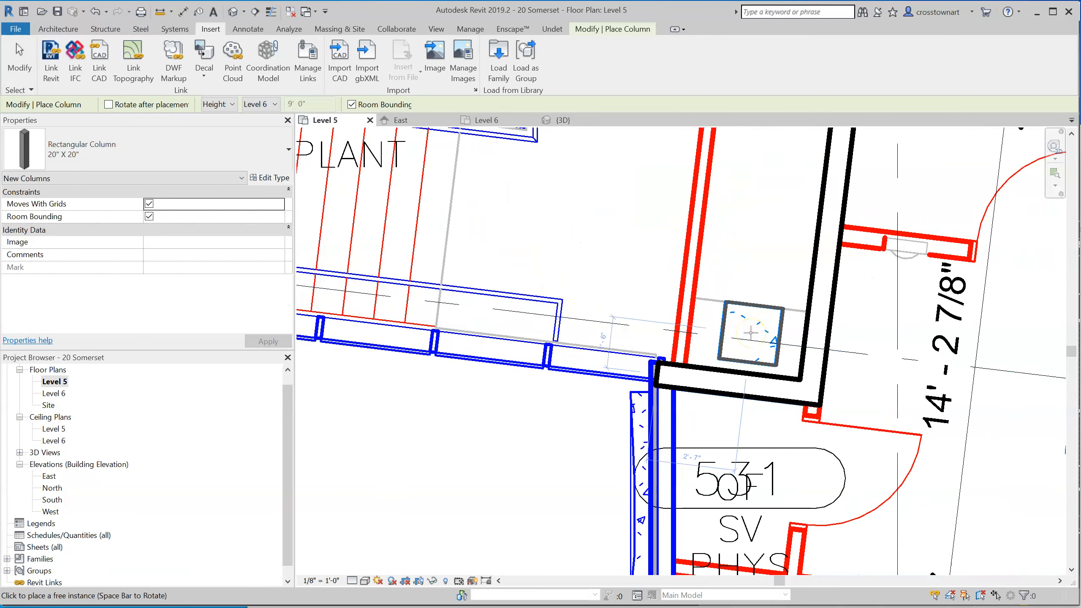
click(751, 333)
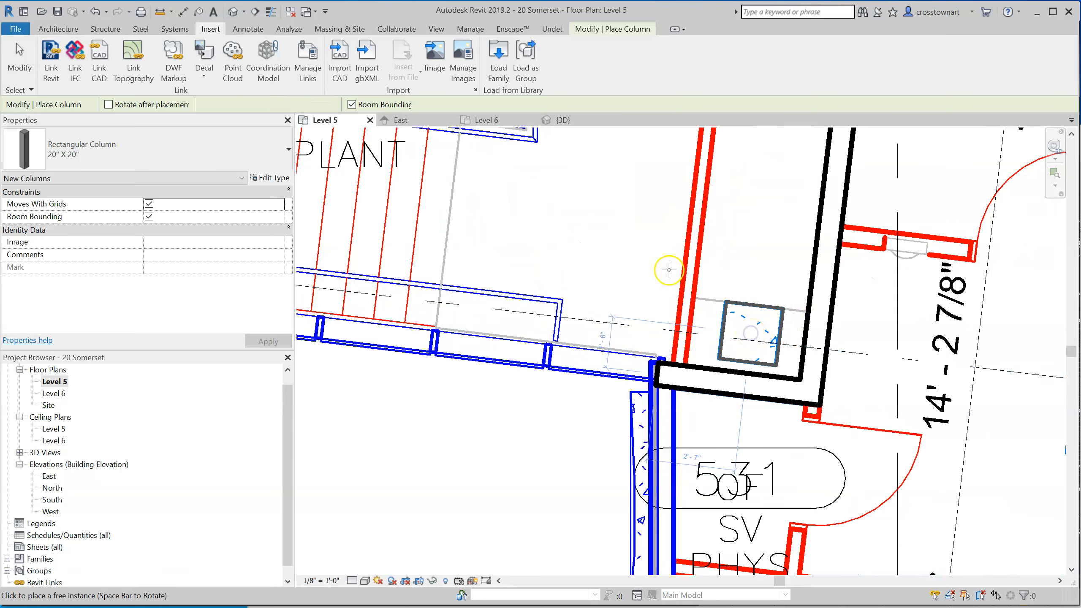
- Open the default 3D view of the model and end column placement
scroll(668, 270, down, 5)
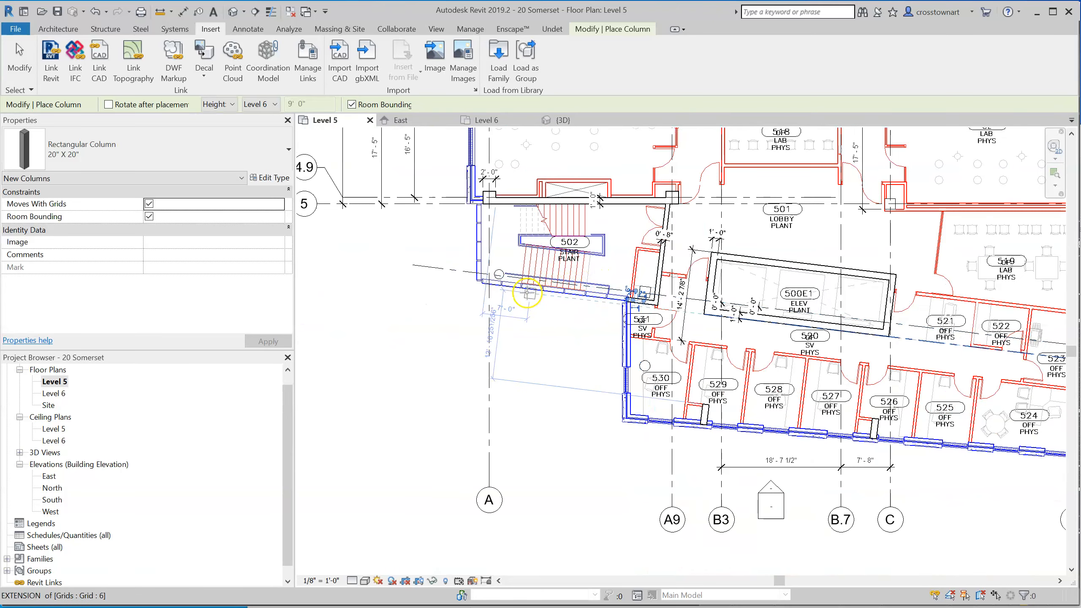
scroll(528, 293, down, 1)
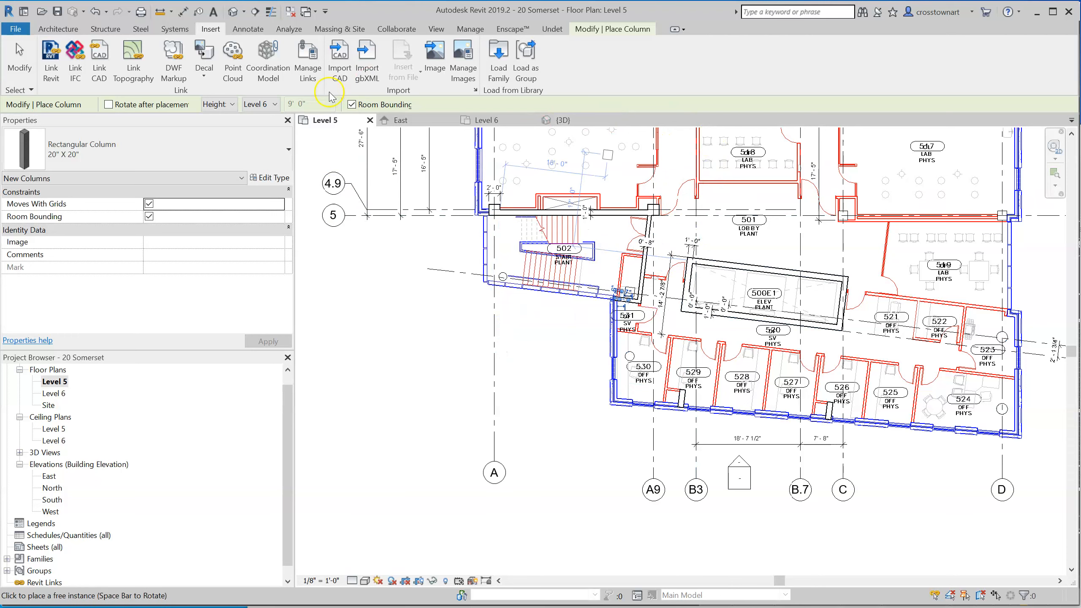
click(234, 13)
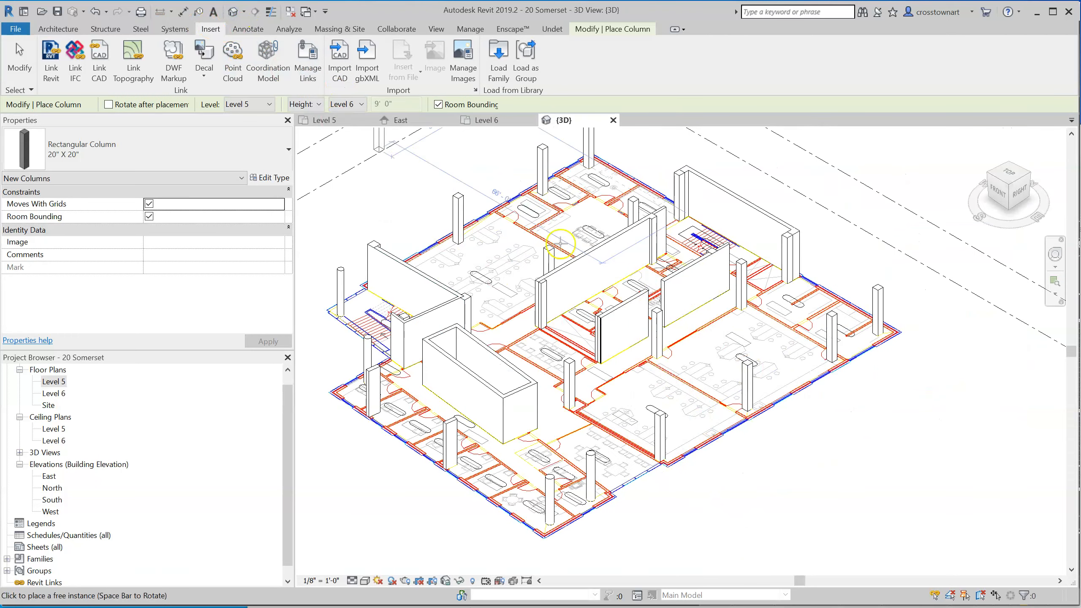
click(19, 59)
- Examine the modeled core walls, piers and columns in 3D from the stair 502 side
scroll(587, 345, down, 2)
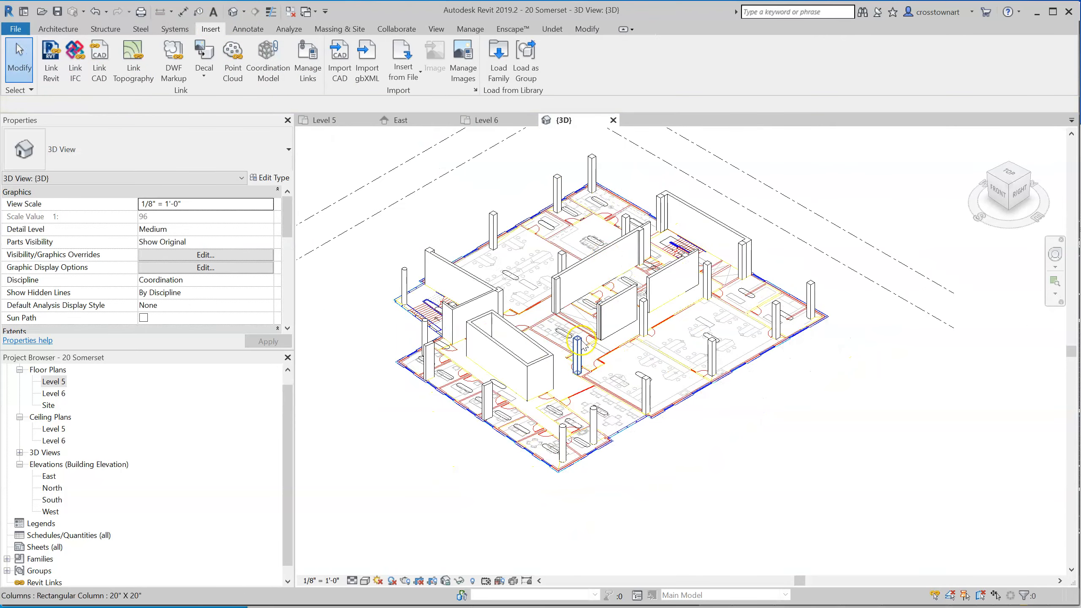
shift+middle_drag(586, 344, 799, 431)
scroll(591, 439, up, 5)
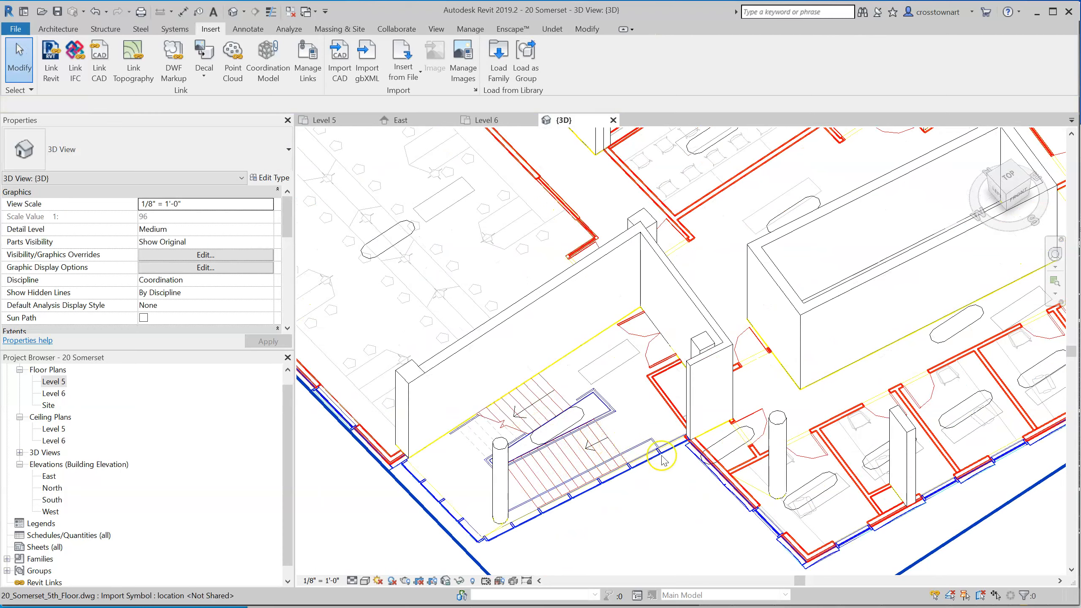
scroll(662, 458, down, 3)
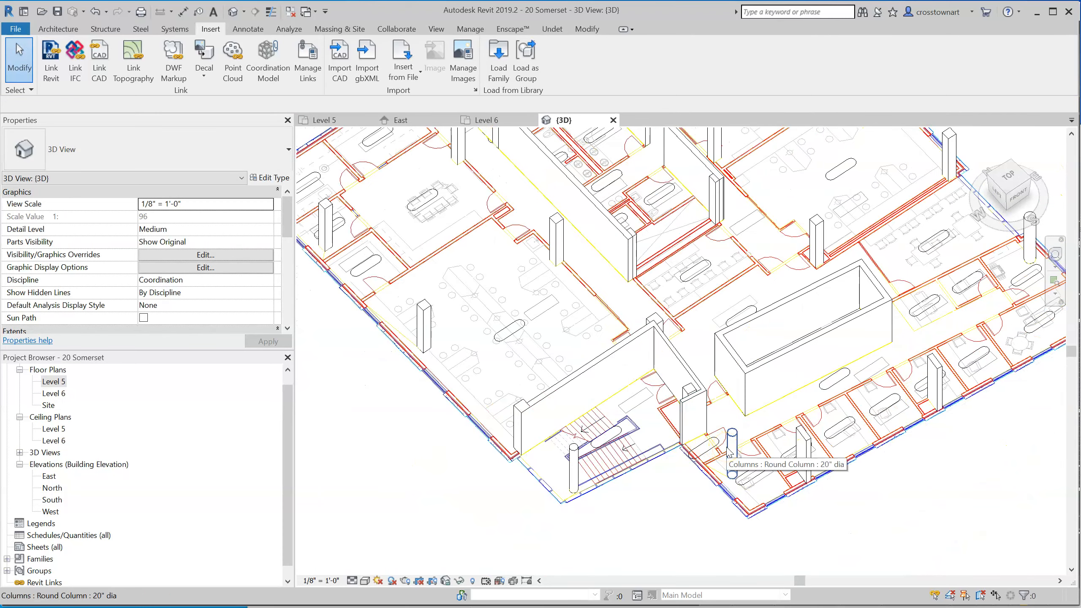
scroll(729, 453, down, 2)
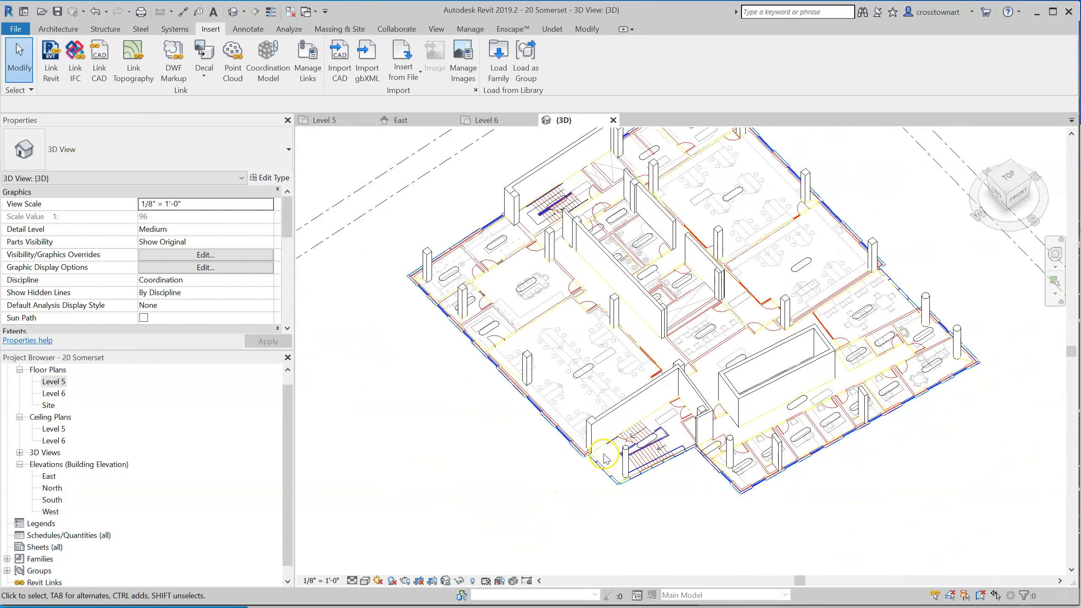
scroll(729, 452, down, 1)
scroll(763, 397, up, 3)
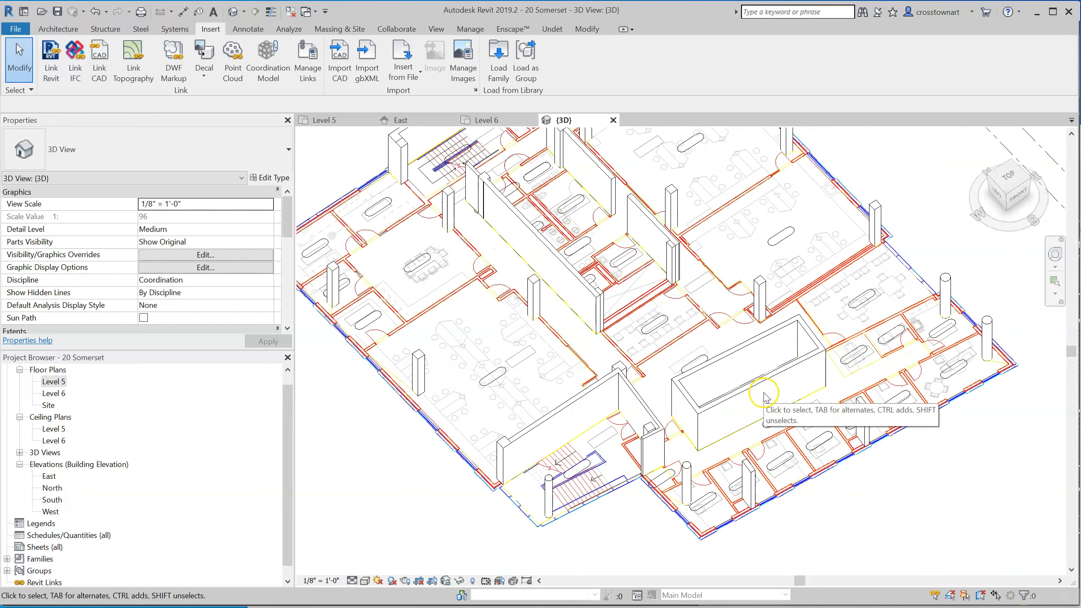
scroll(772, 403, down, 1)
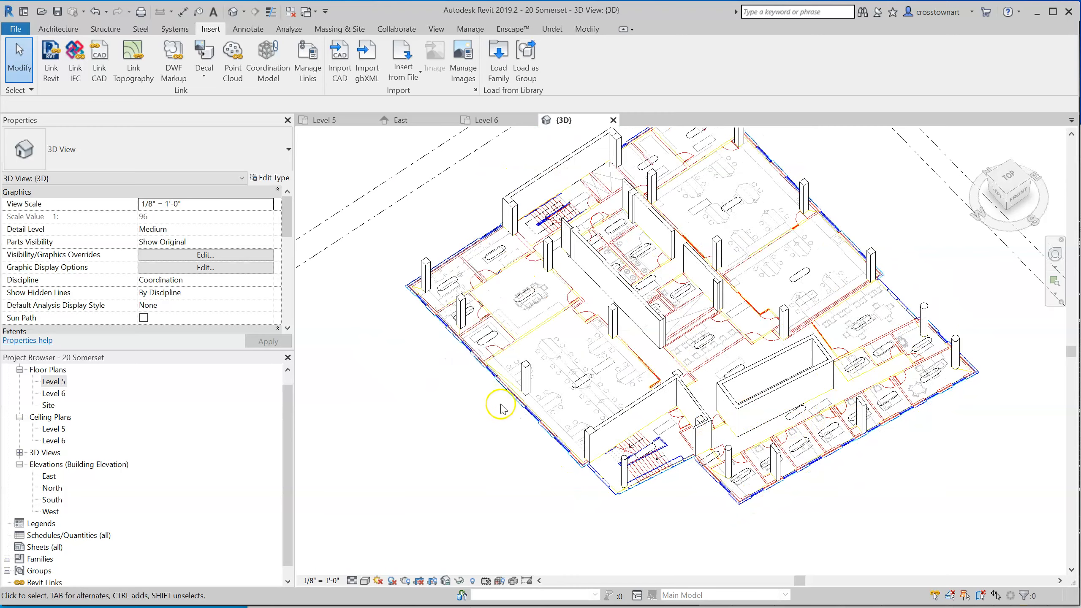
scroll(501, 409, down, 1)
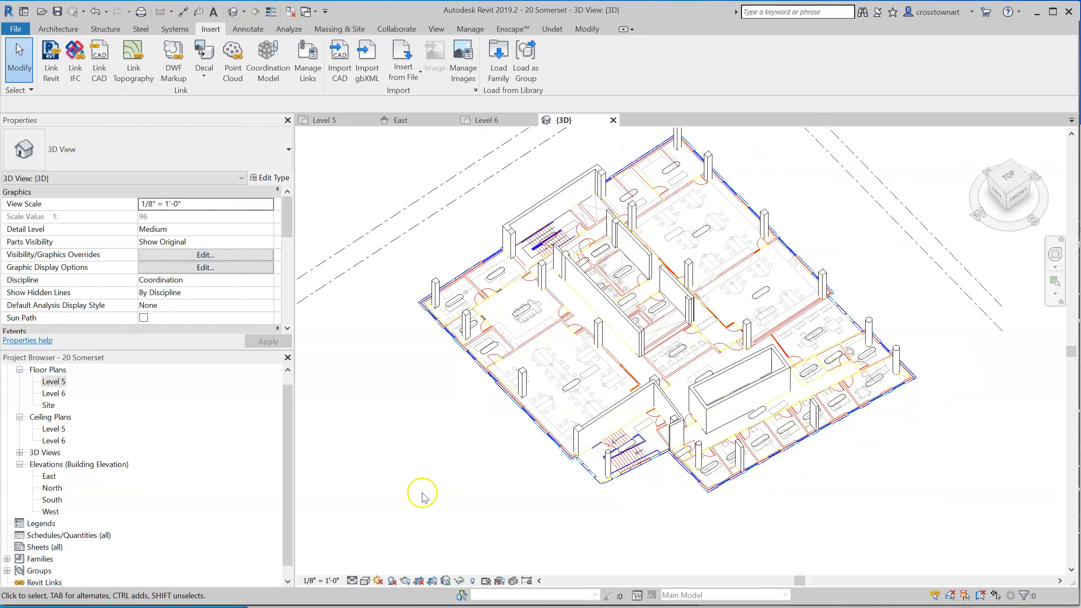